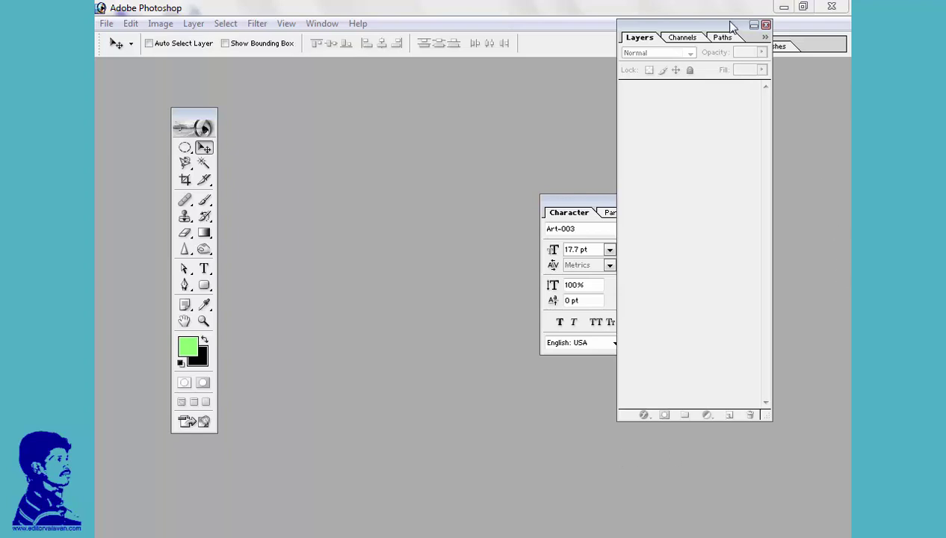
- Close the Layers and Character palettes and nudge the toolbox slightly up-left
drag(732, 28, 764, 88)
click(794, 85)
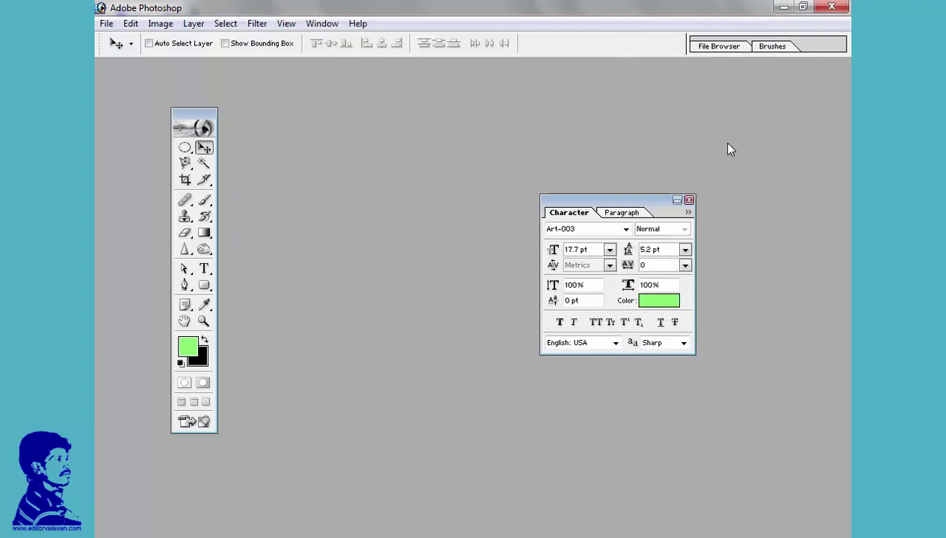
click(689, 202)
drag(209, 125, 180, 121)
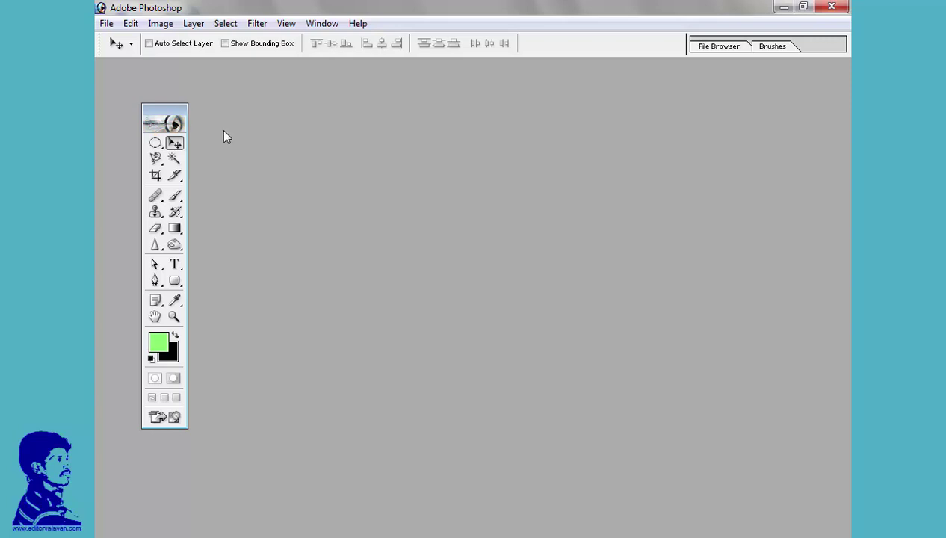
- Start a new document with width and height in inches and RGB Color mode
click(106, 23)
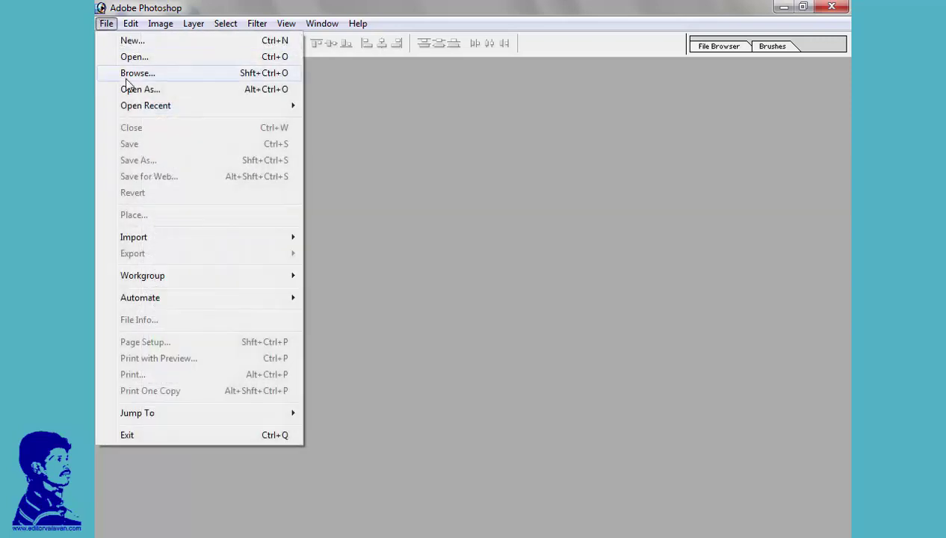
click(142, 42)
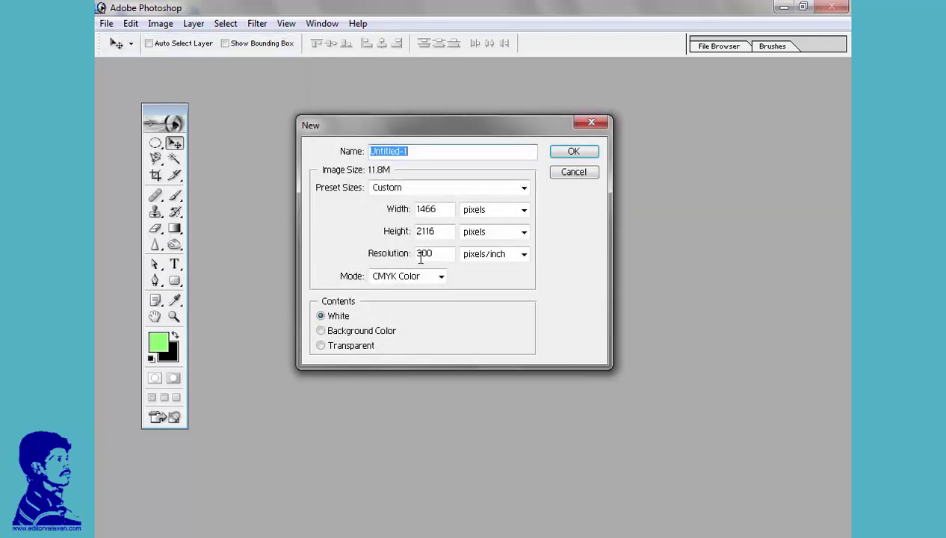
click(490, 210)
click(483, 236)
click(497, 238)
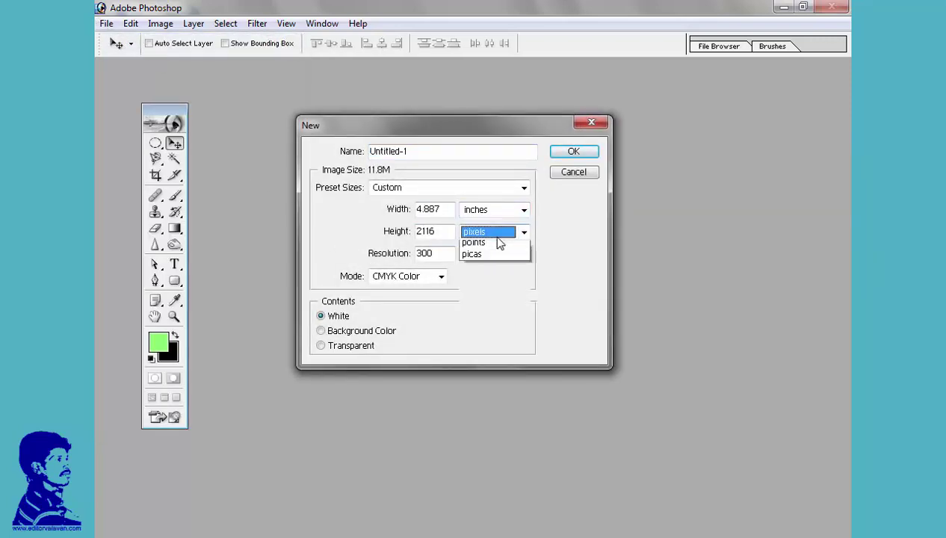
click(499, 258)
click(499, 233)
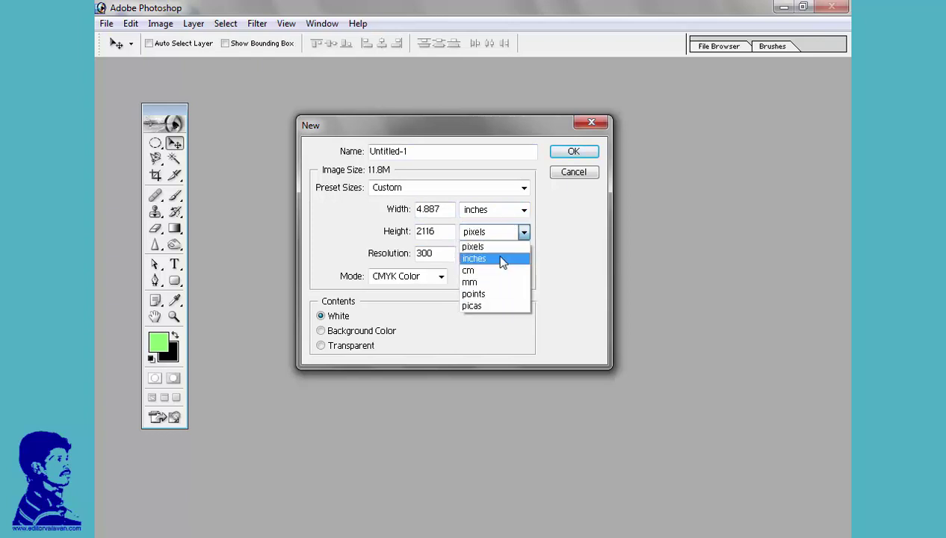
click(501, 257)
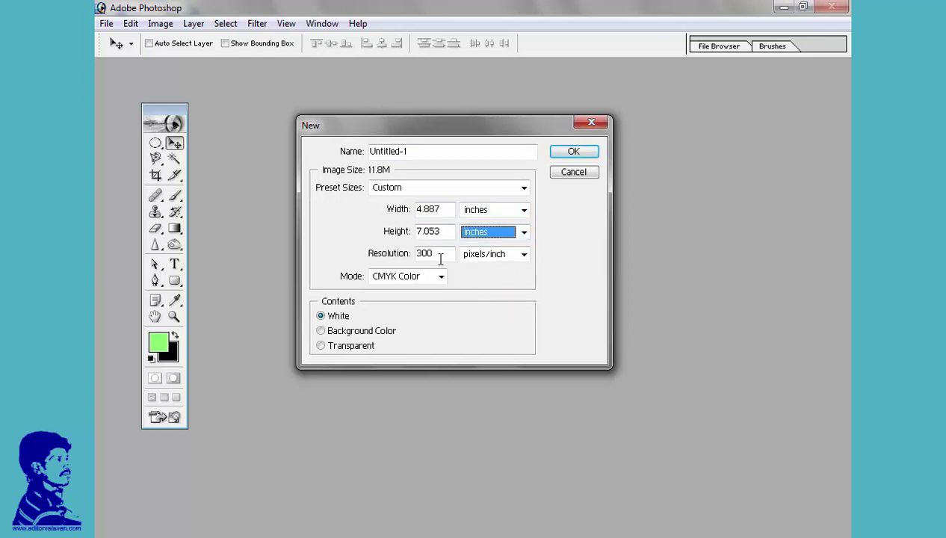
click(426, 278)
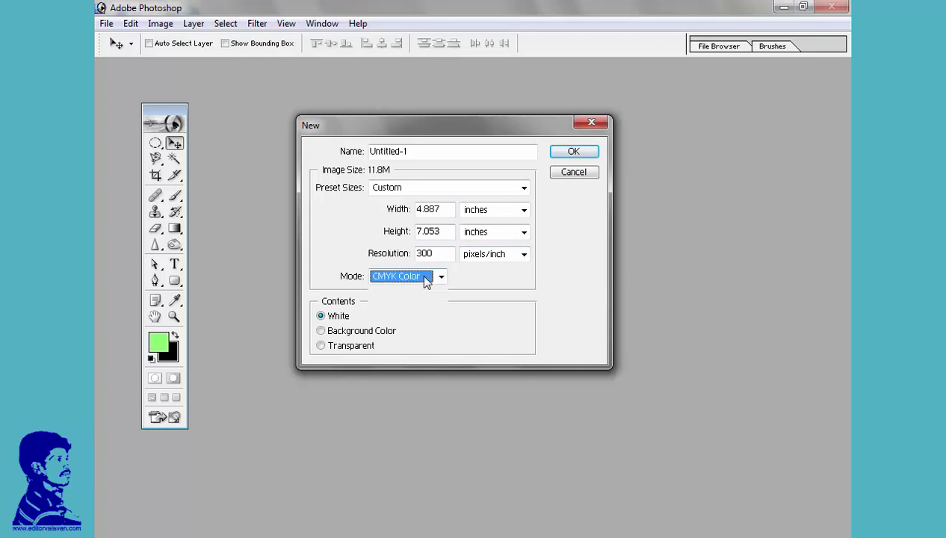
click(419, 317)
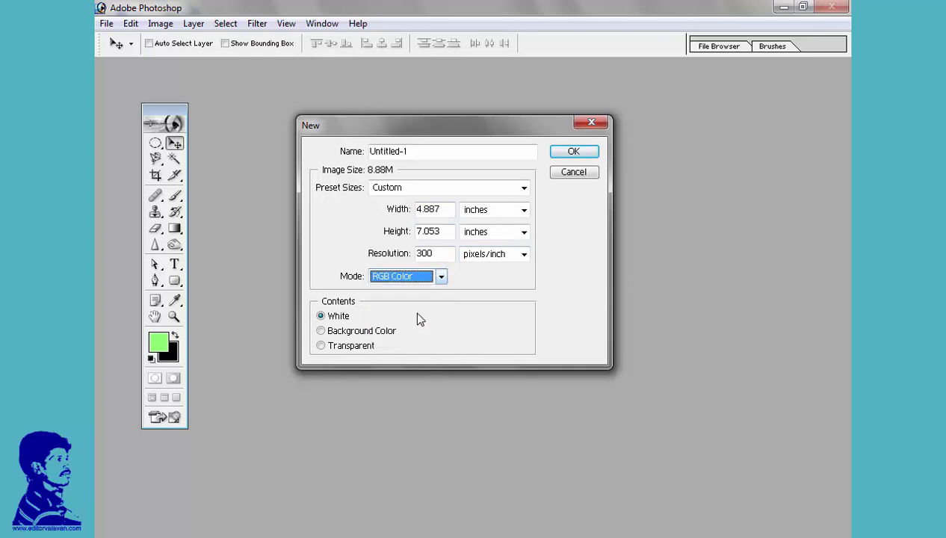
- Enter width 3.6 and height 2.1 inches, create the document, and maximize its window
drag(441, 209, 374, 220)
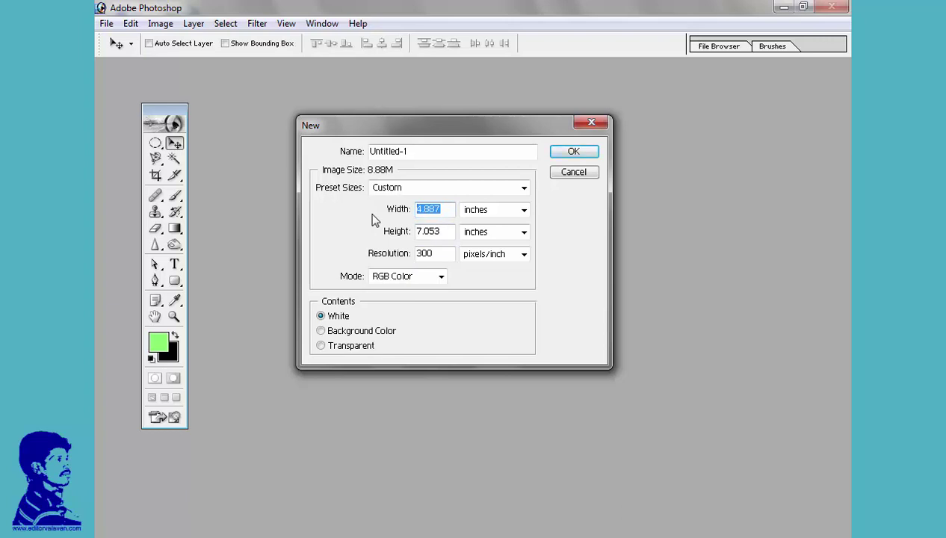
text(3.6)
key(Tab)
text(2)
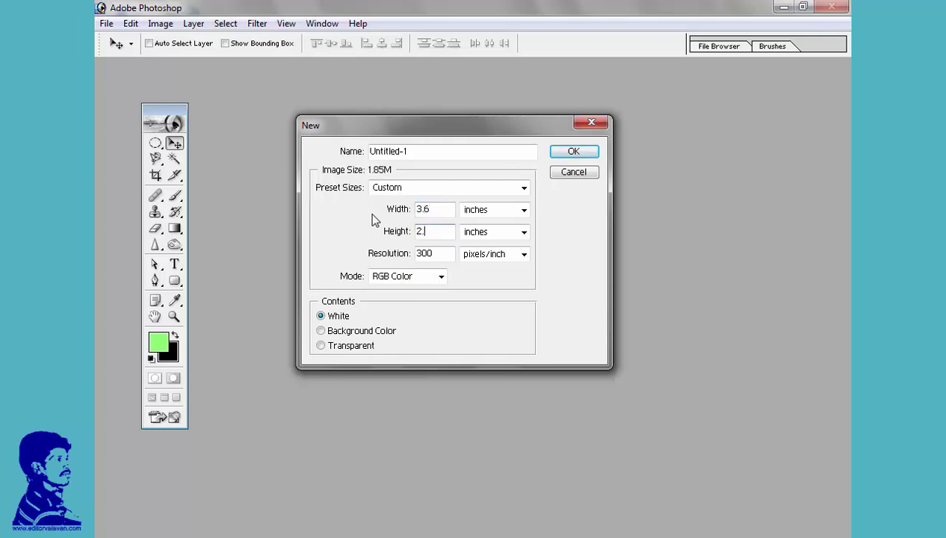
click(572, 152)
click(607, 72)
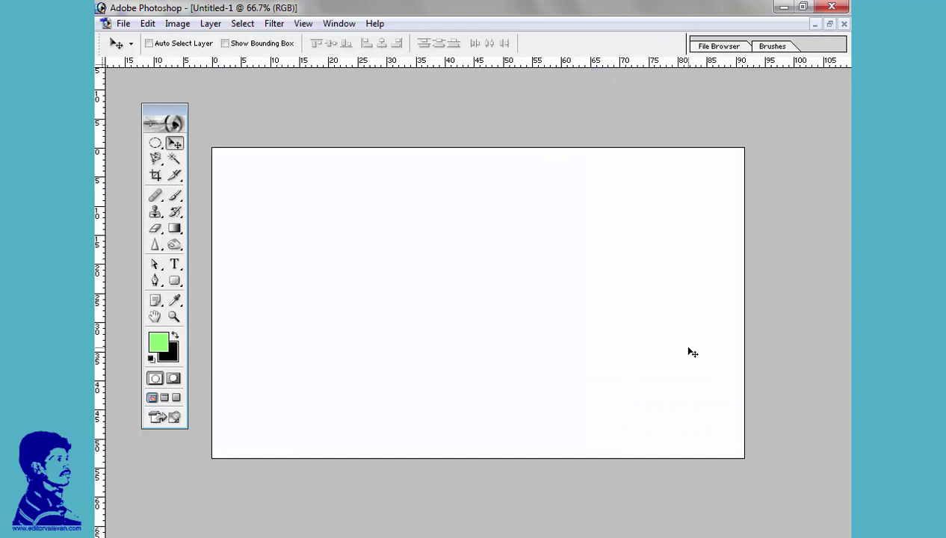
- Add a placeholder text line on the canvas and select all of it
click(175, 265)
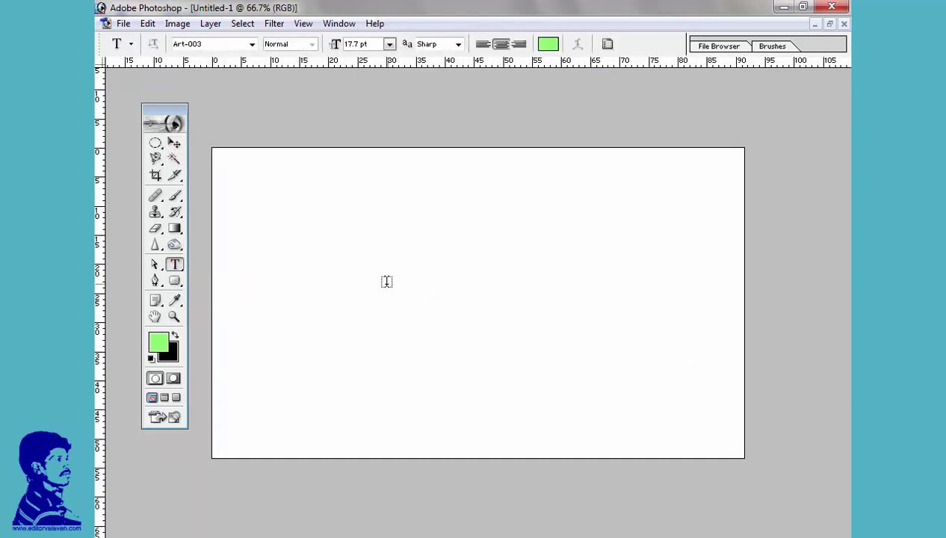
click(386, 281)
text(abcd)
key(ctrl+a)
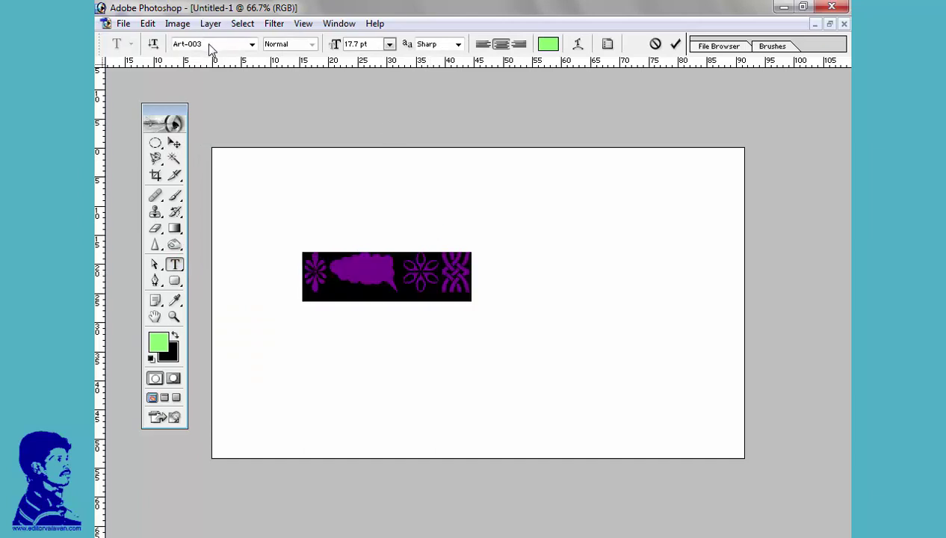
- Set the placeholder text's font to Arial Black and commit it
click(212, 45)
text(Arabic Typesetting)
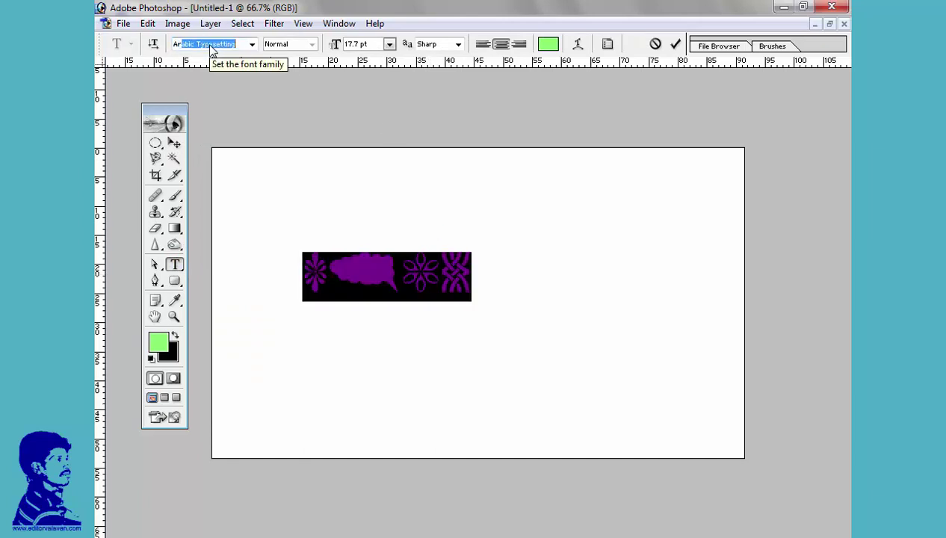
text(ial)
key(BackSpace)
key(Tab)
key(Tab)
click(311, 44)
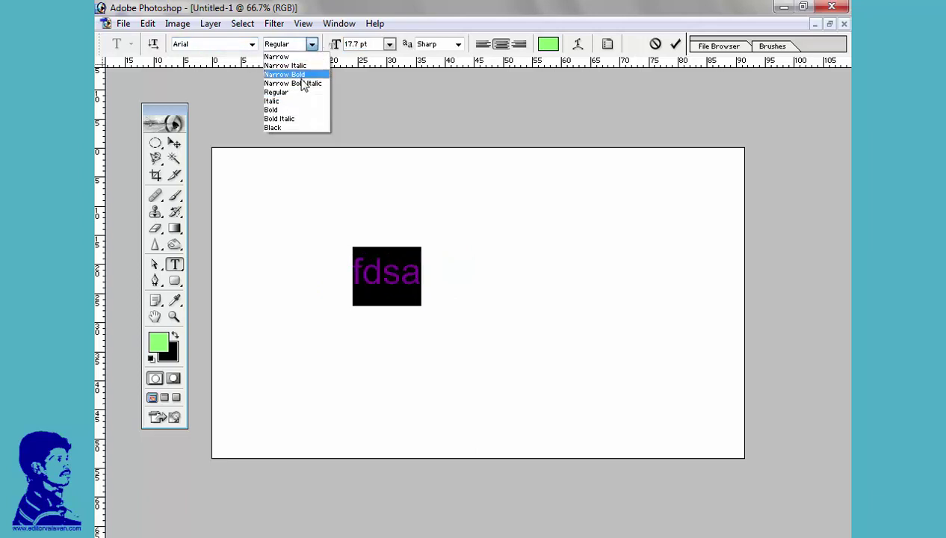
click(290, 123)
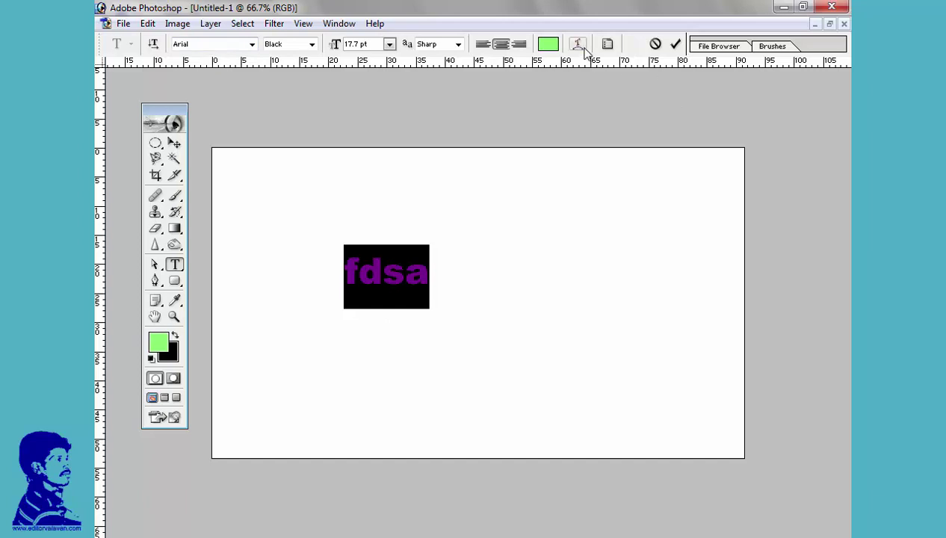
click(675, 44)
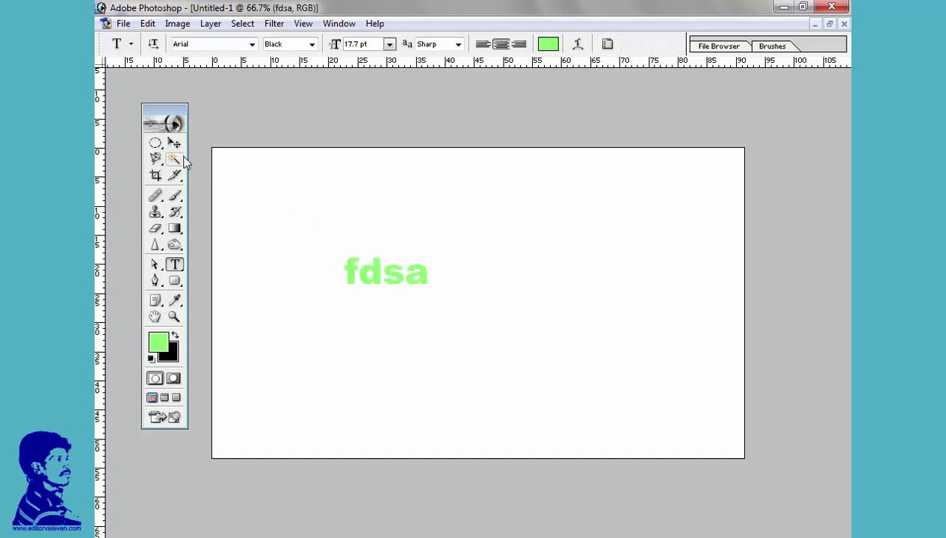
- Replace the placeholder with 'Valavan Tutorials' and move it toward the card's centre
click(174, 143)
drag(351, 274, 373, 273)
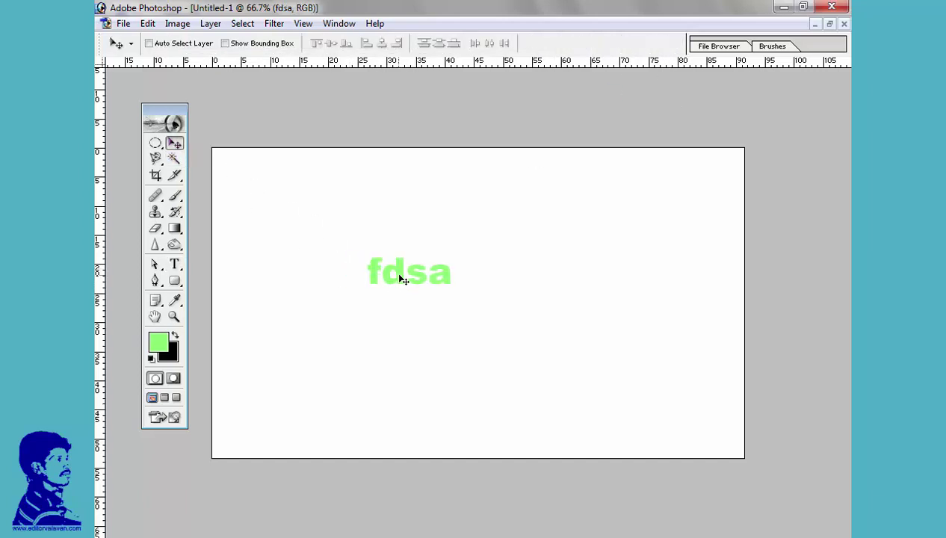
click(173, 265)
double_click(361, 272)
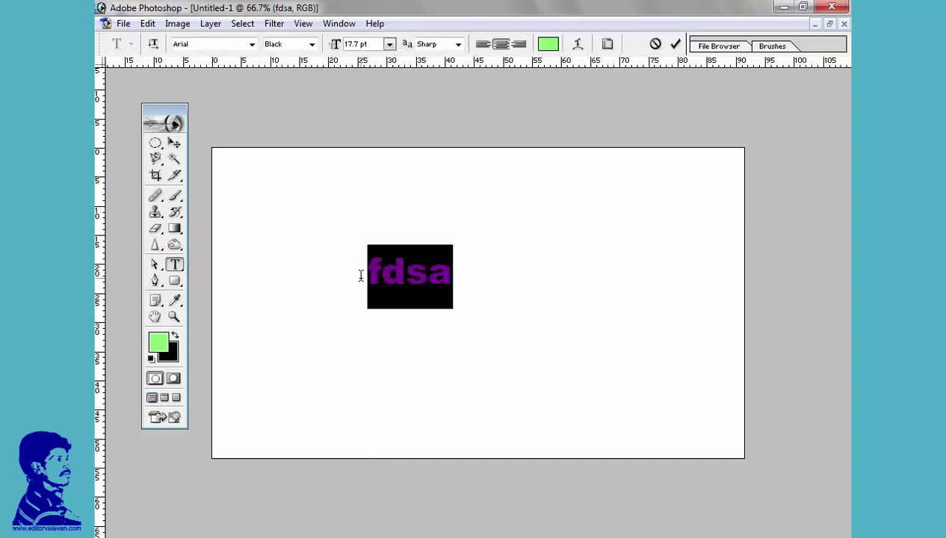
text(Valavan Tu)
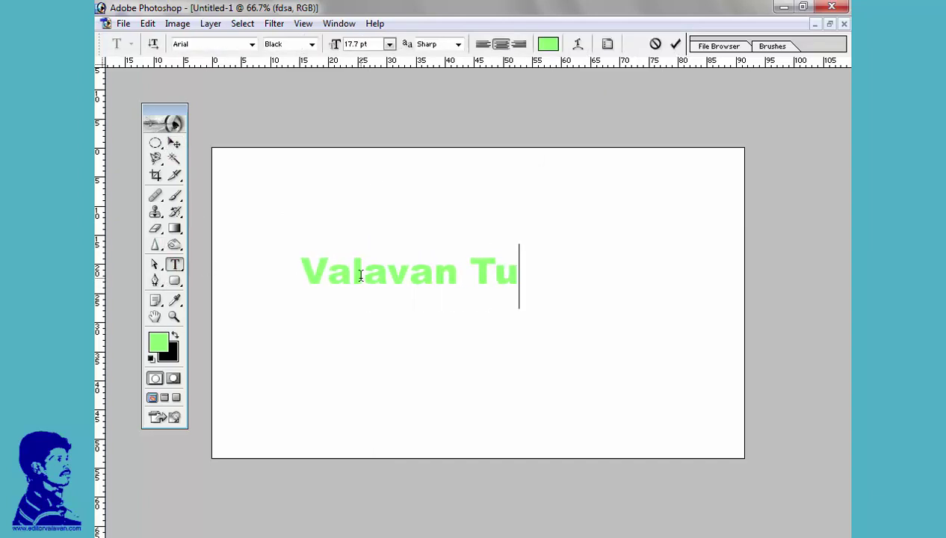
text(torials)
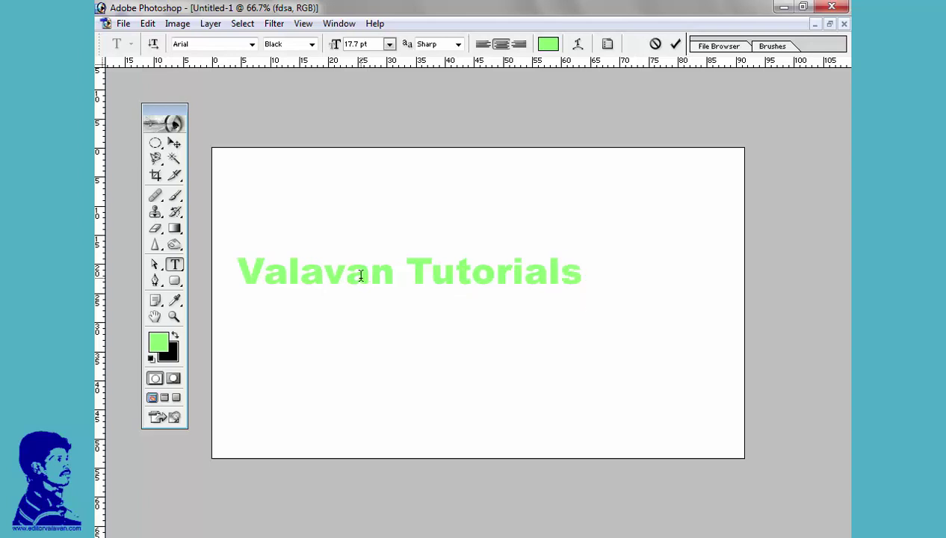
drag(372, 190, 424, 196)
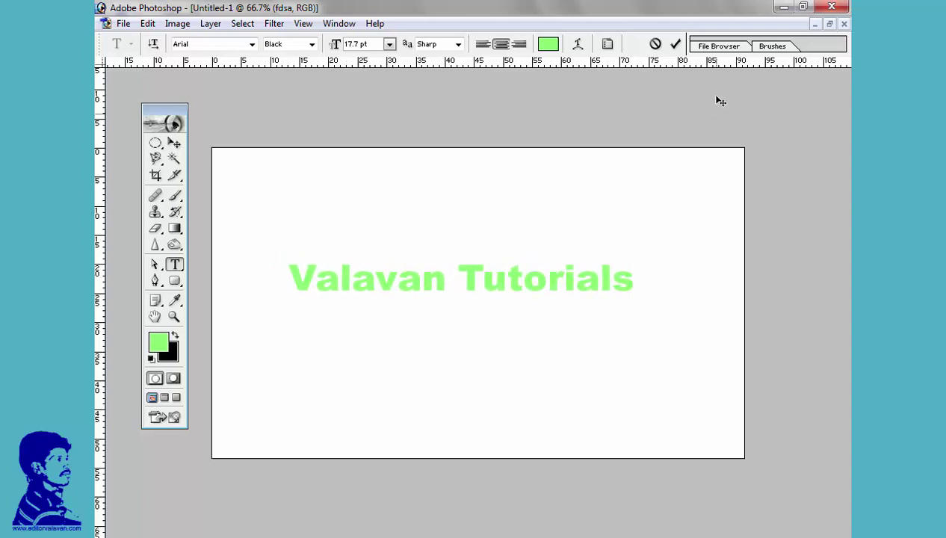
- Open the Character panel at the upper right, commit the title, and clear any selection
click(608, 43)
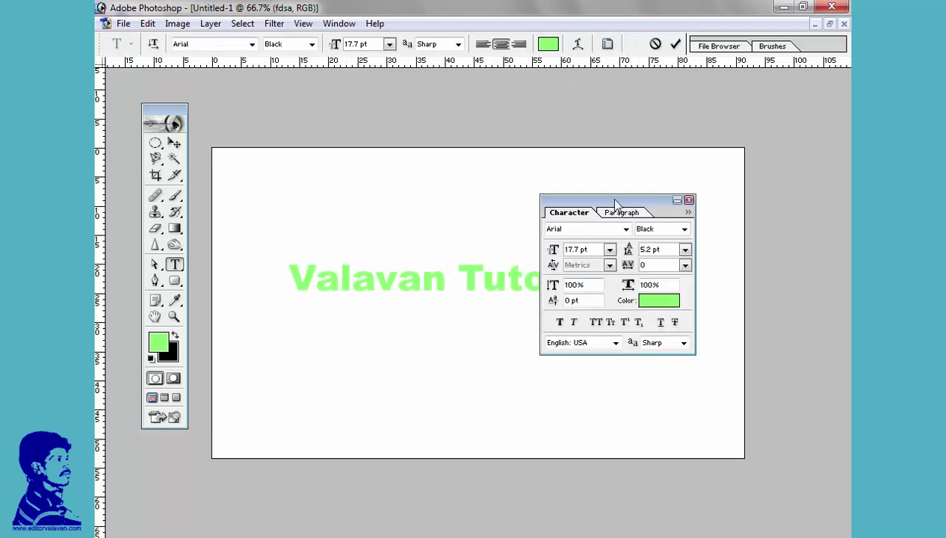
mouse_move(609, 202)
mouse_down()
mouse_move(686, 124)
mouse_move(677, 119)
mouse_up()
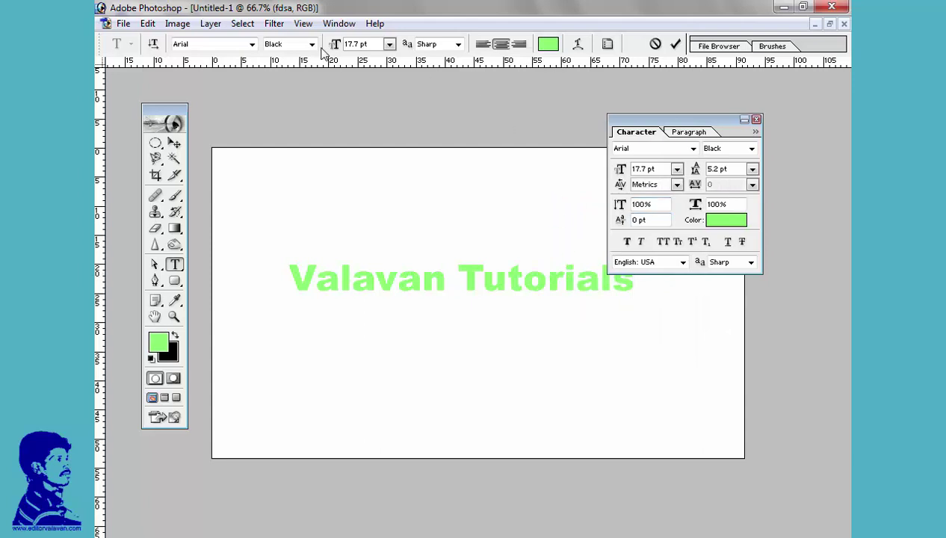
click(241, 25)
click(264, 40)
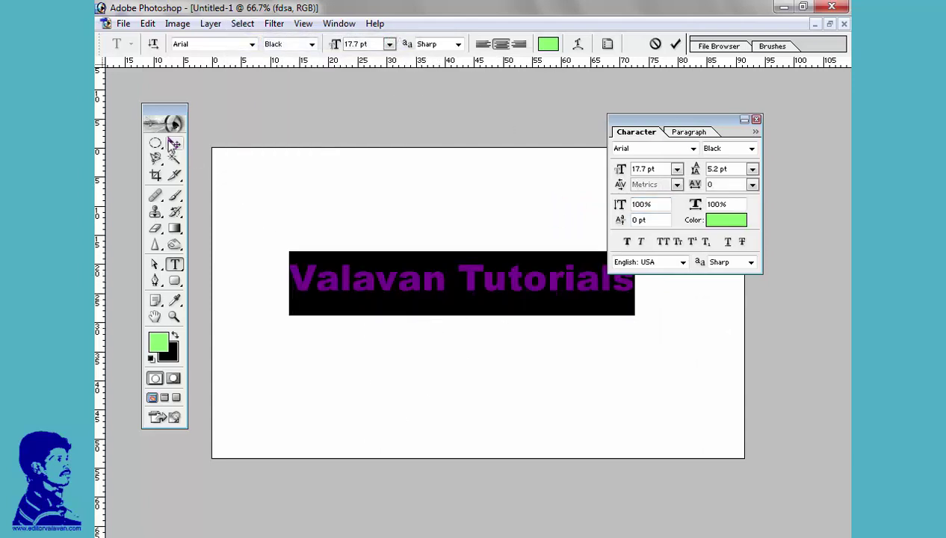
click(175, 142)
click(245, 25)
click(256, 38)
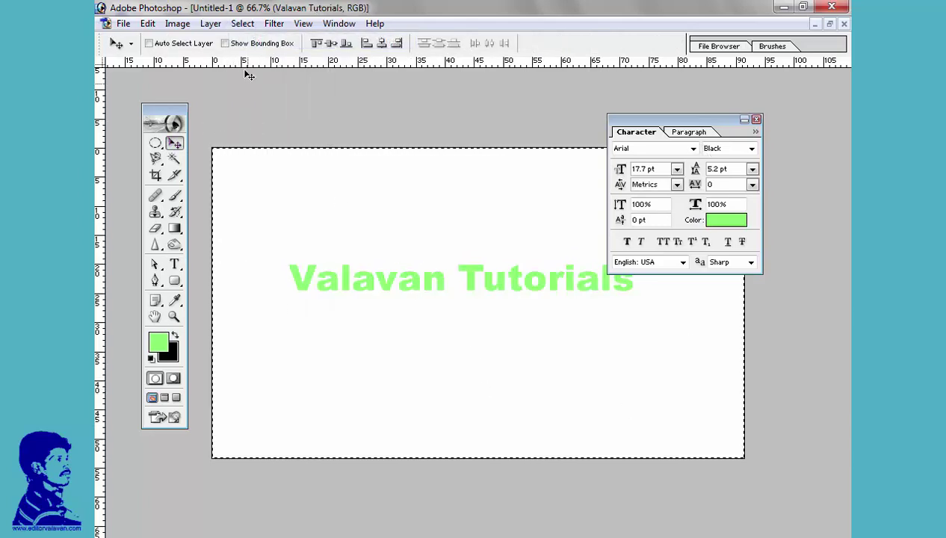
click(242, 24)
click(268, 57)
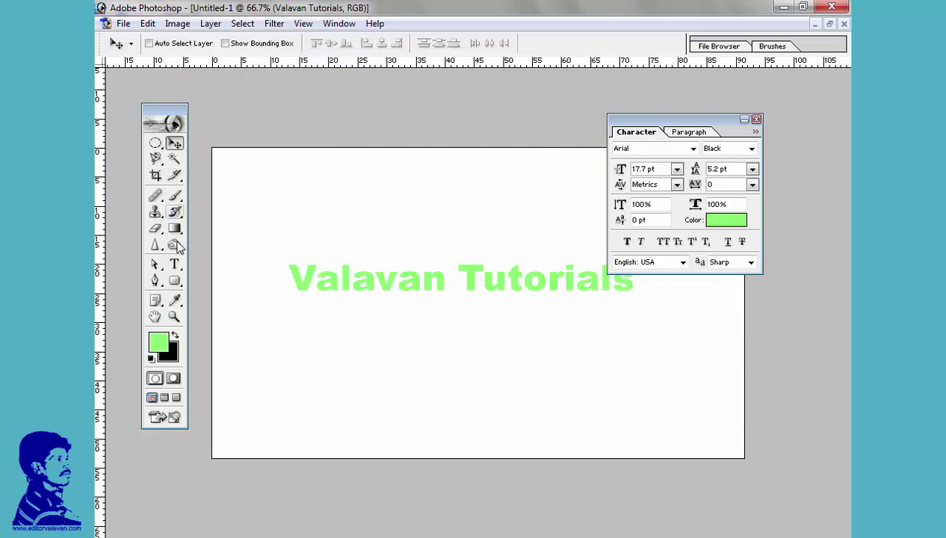
click(174, 264)
- Commit the title and apply All Caps so it reads VALAVAN TUTORIALS
click(388, 288)
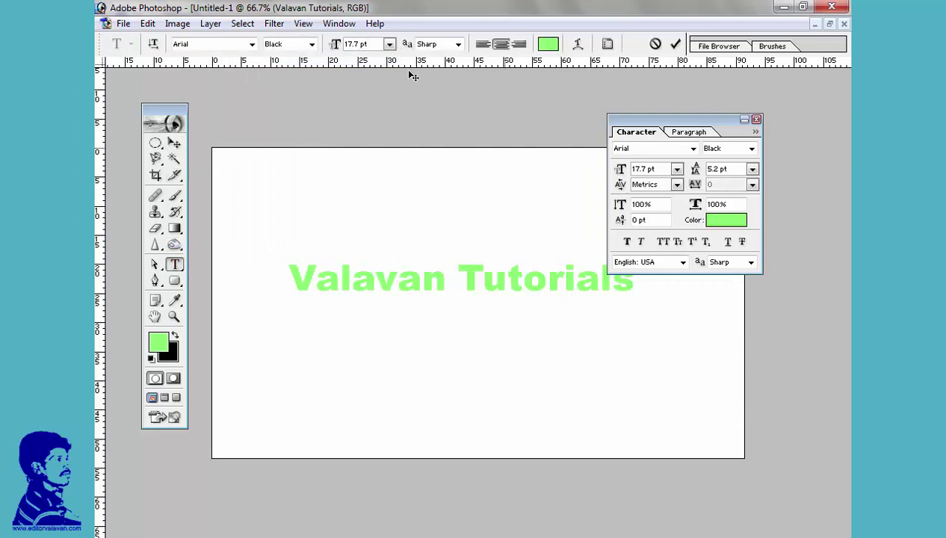
click(239, 23)
click(257, 41)
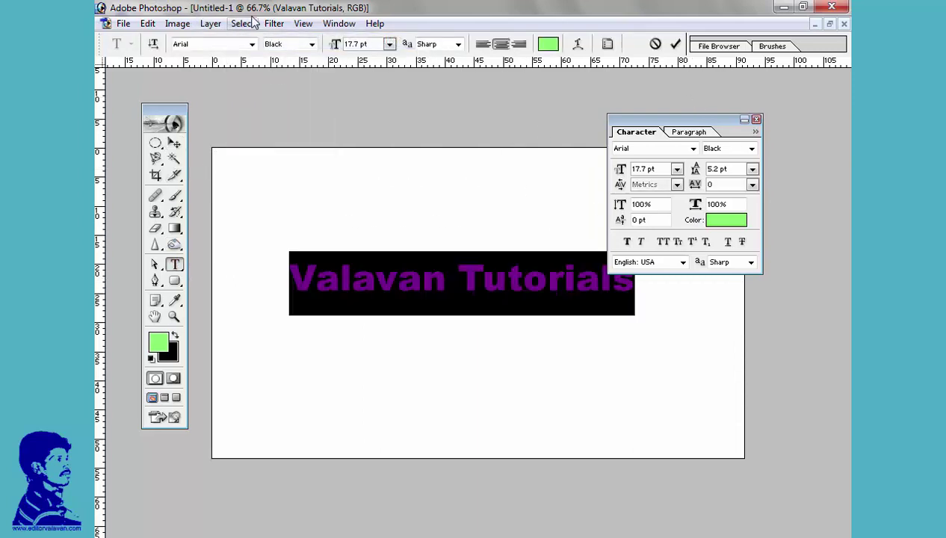
click(242, 24)
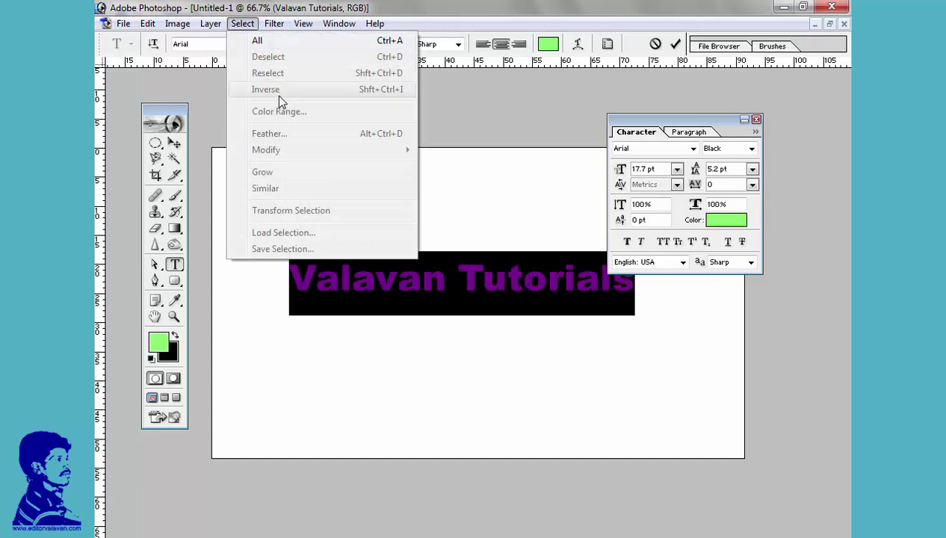
click(678, 44)
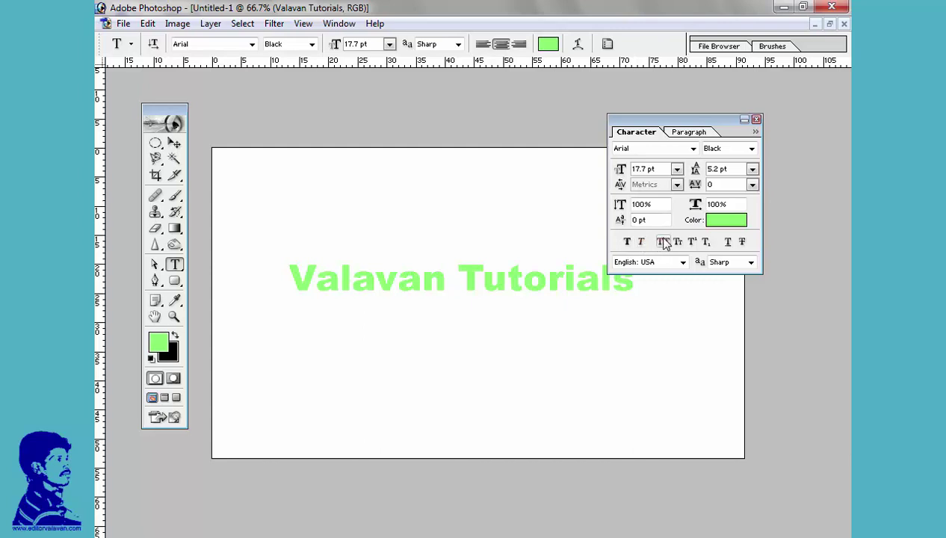
click(663, 243)
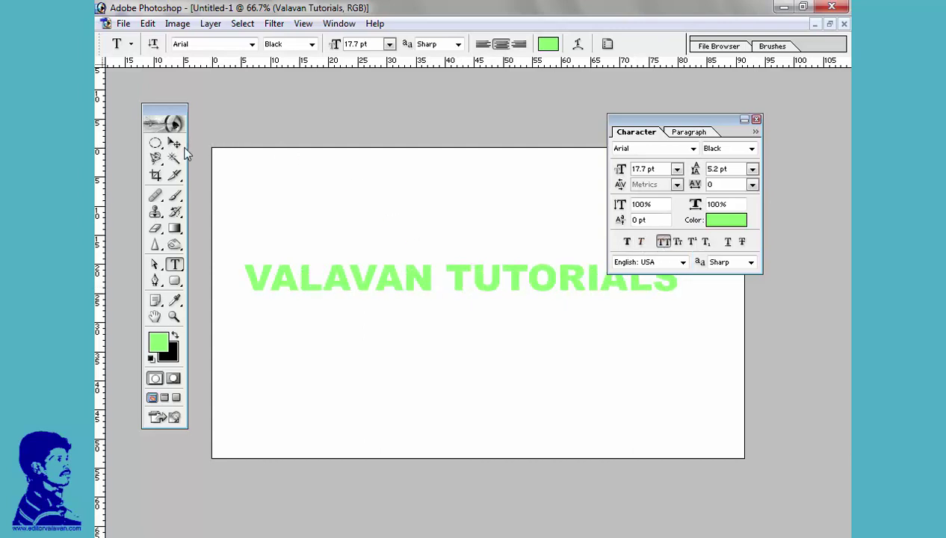
click(174, 142)
click(243, 23)
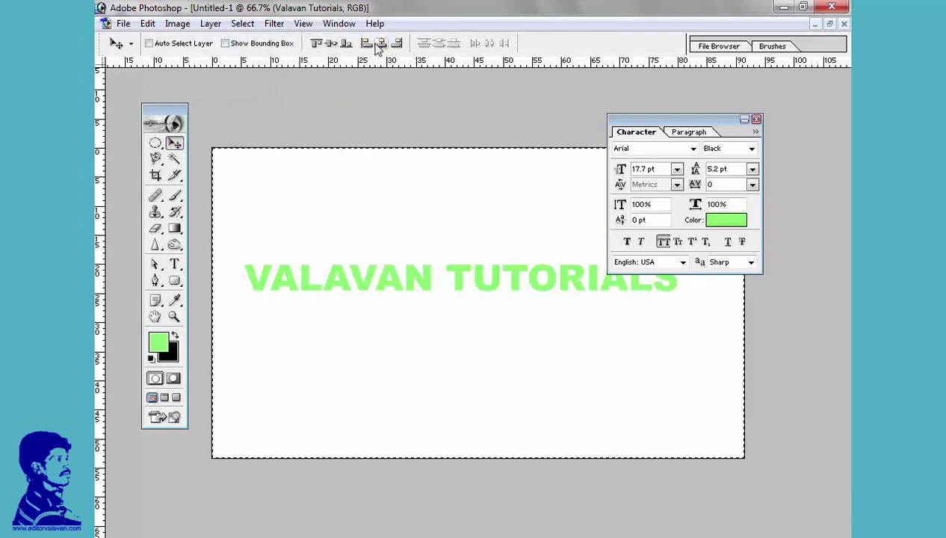
- Centre the title horizontally and vertically on the canvas, then nudge it upward
click(242, 23)
click(268, 57)
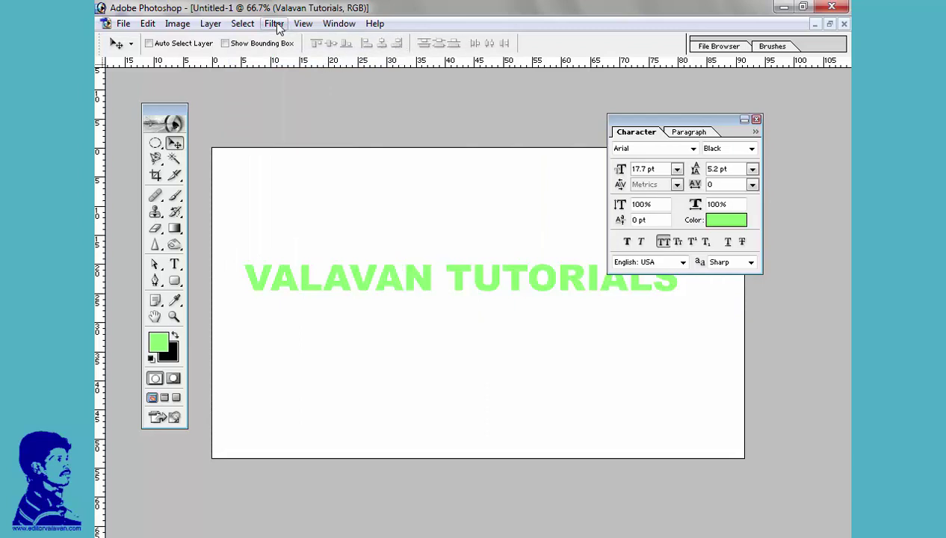
click(243, 23)
click(254, 41)
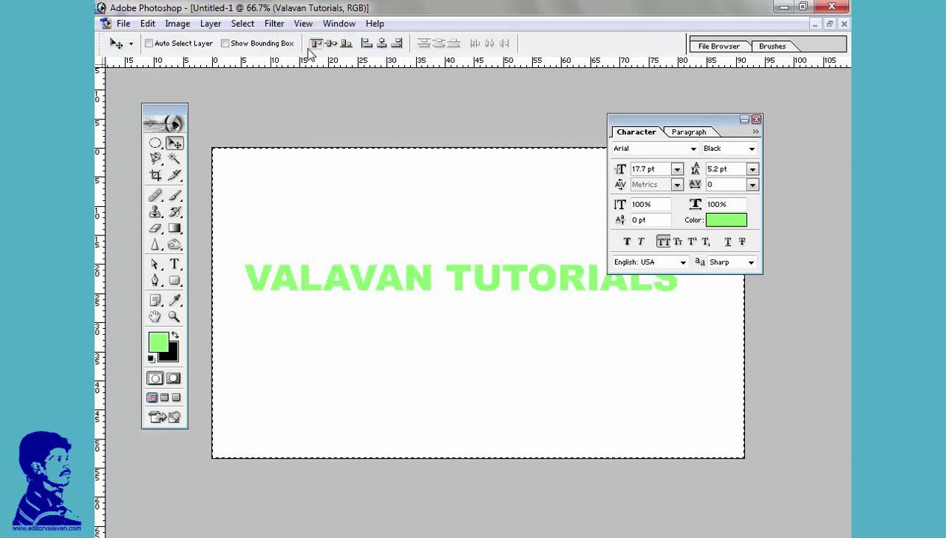
click(380, 43)
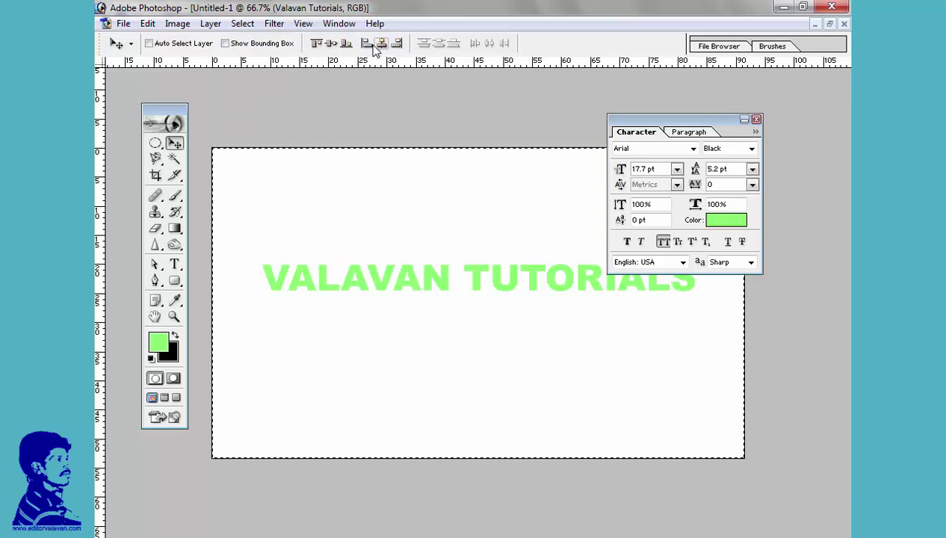
click(331, 43)
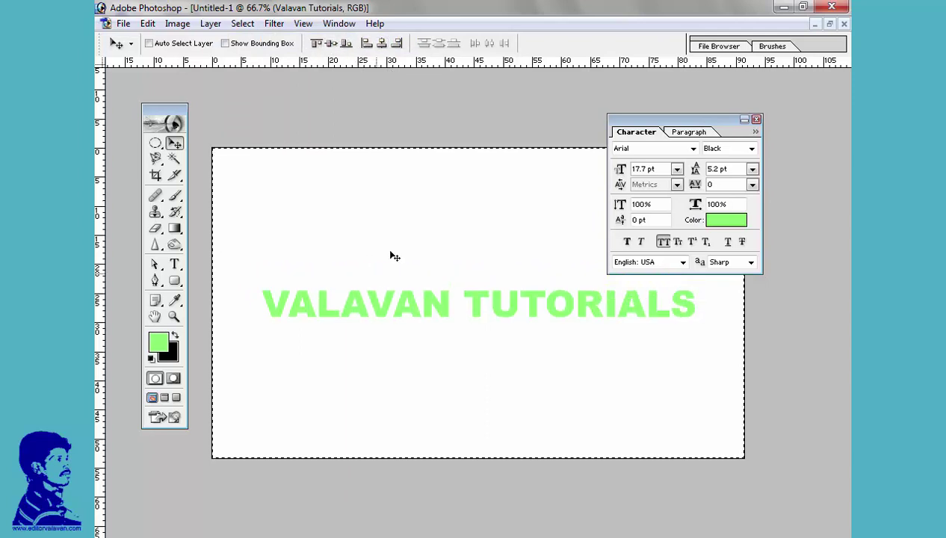
click(243, 24)
click(254, 54)
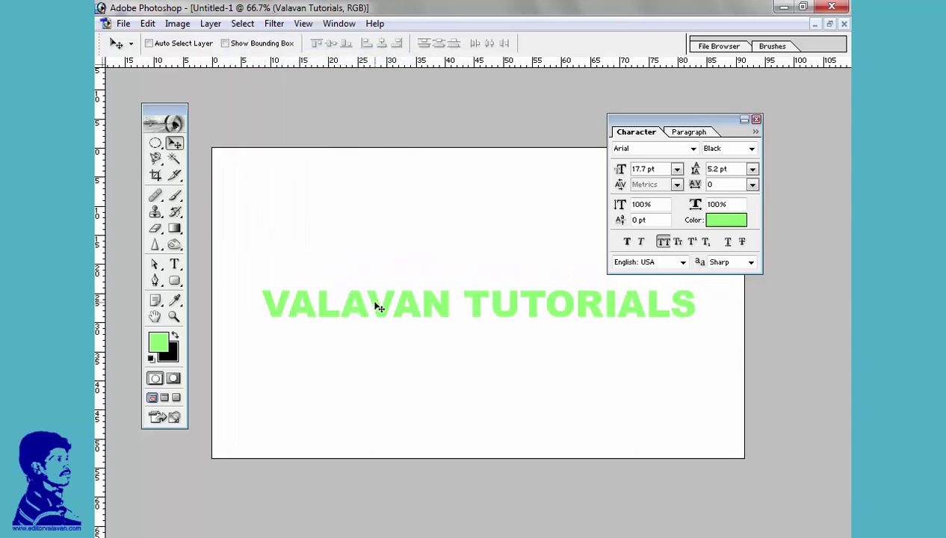
drag(376, 308, 374, 276)
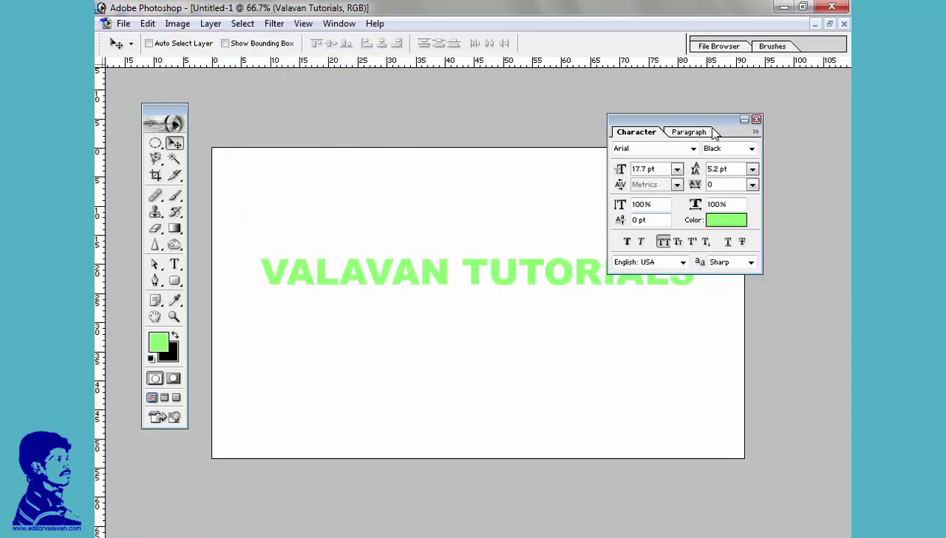
- Set the title's line spacing (leading) to Auto
drag(721, 120, 728, 103)
click(759, 153)
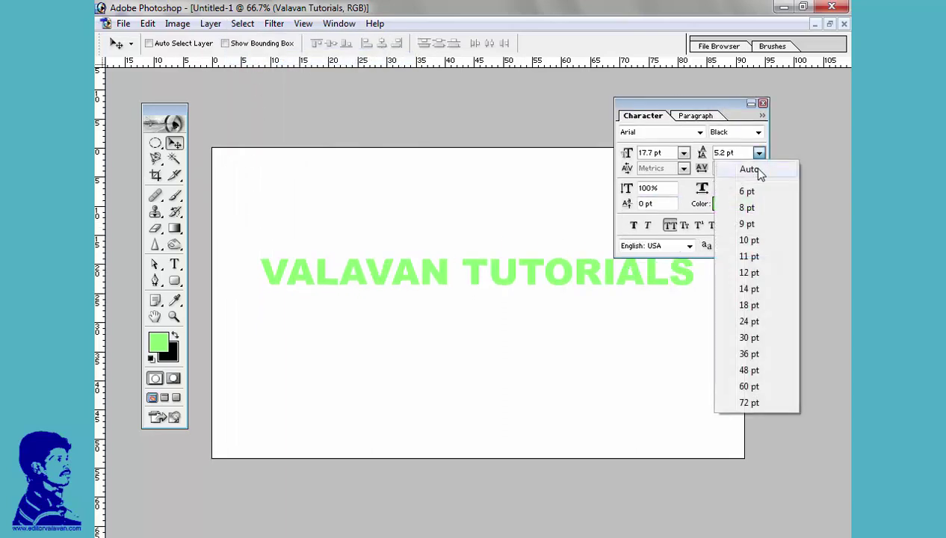
click(750, 169)
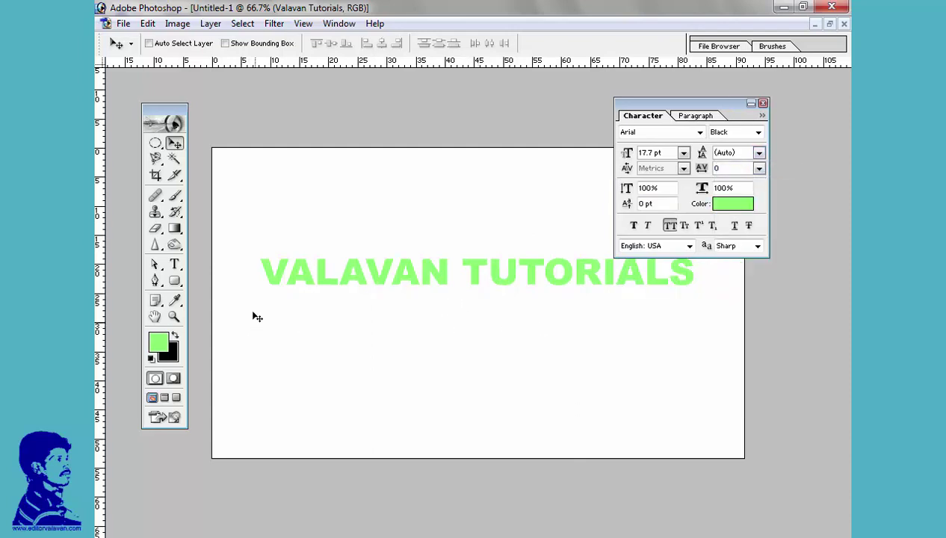
click(174, 265)
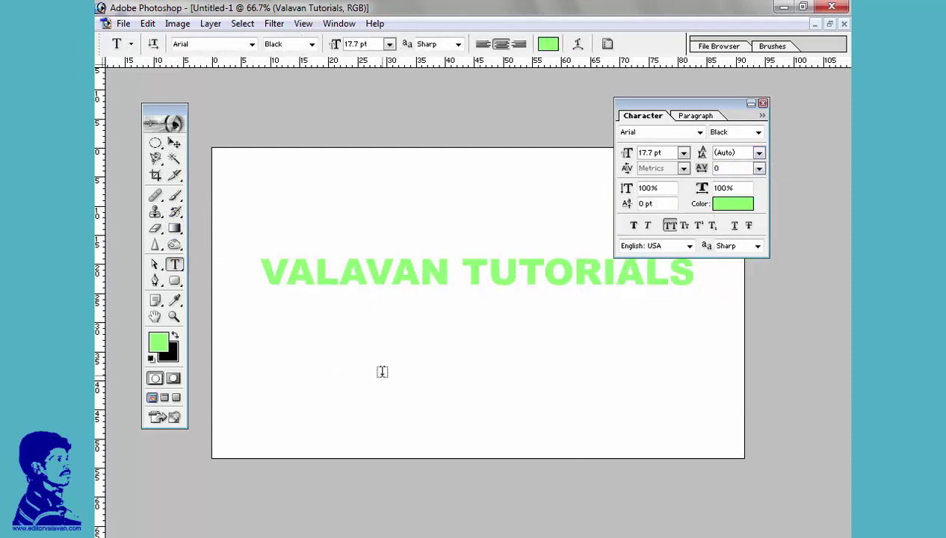
- Start a new text line in Regular style with All Caps turned off
text(FDAS)
key(ctrl+a)
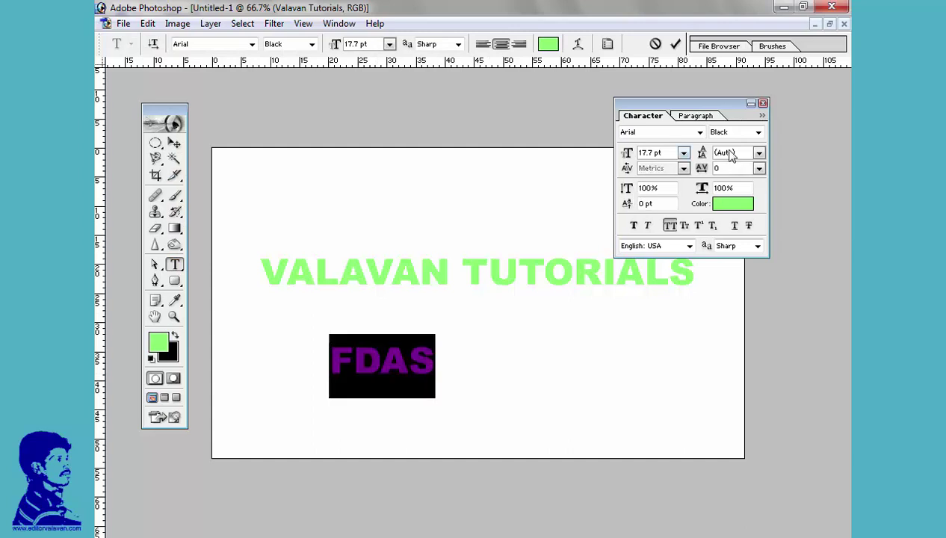
click(759, 132)
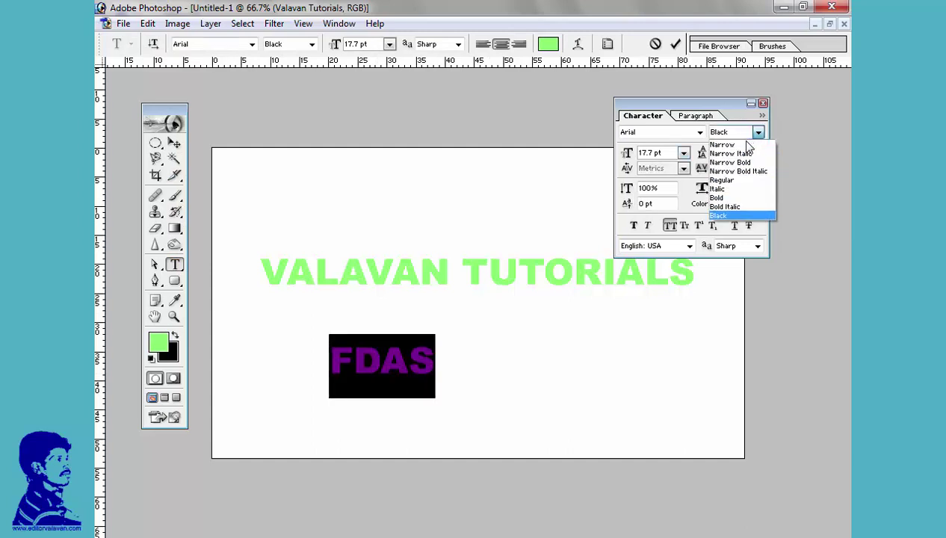
click(721, 180)
click(670, 227)
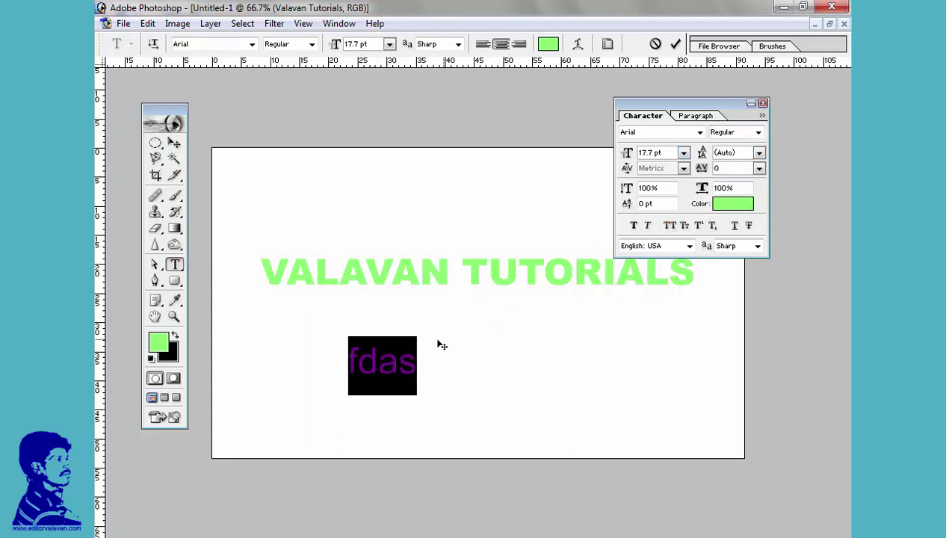
- Type 'Photoshop | Pagemaker | Coreldraw | Indesign', correcting the typos along the way
text(Phot)
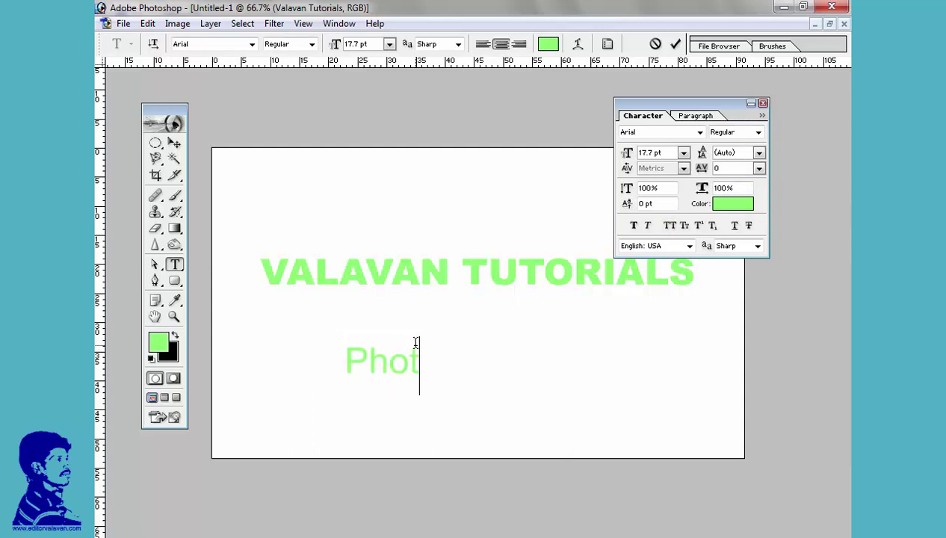
text(oshop)
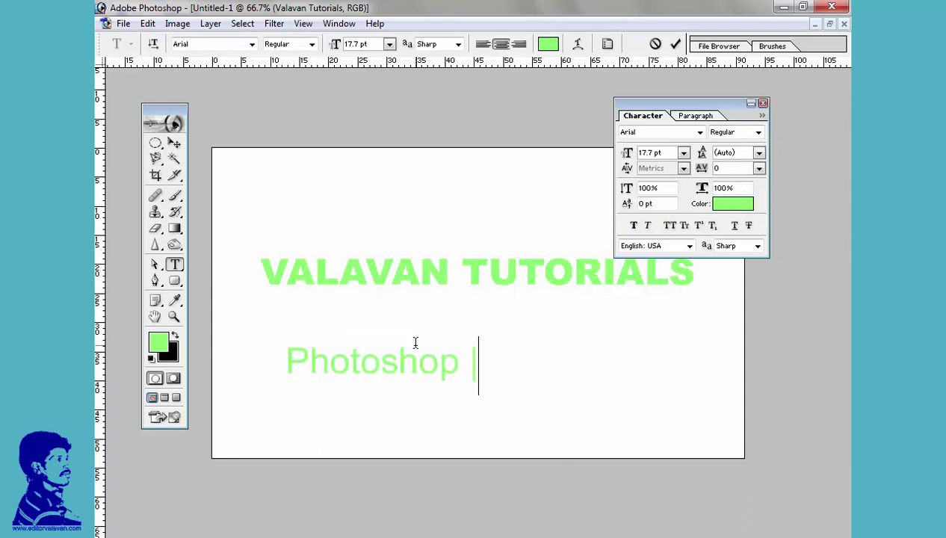
text( | Page)
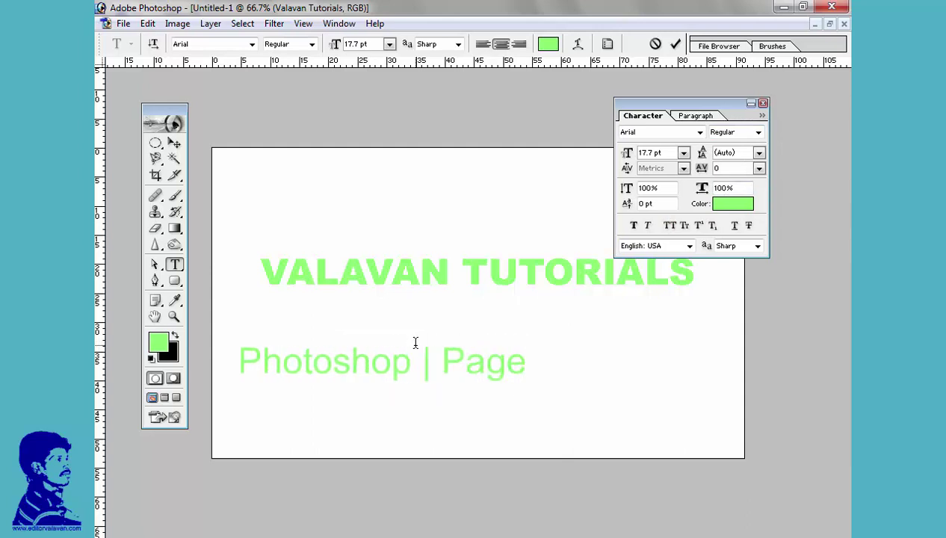
text(maker)
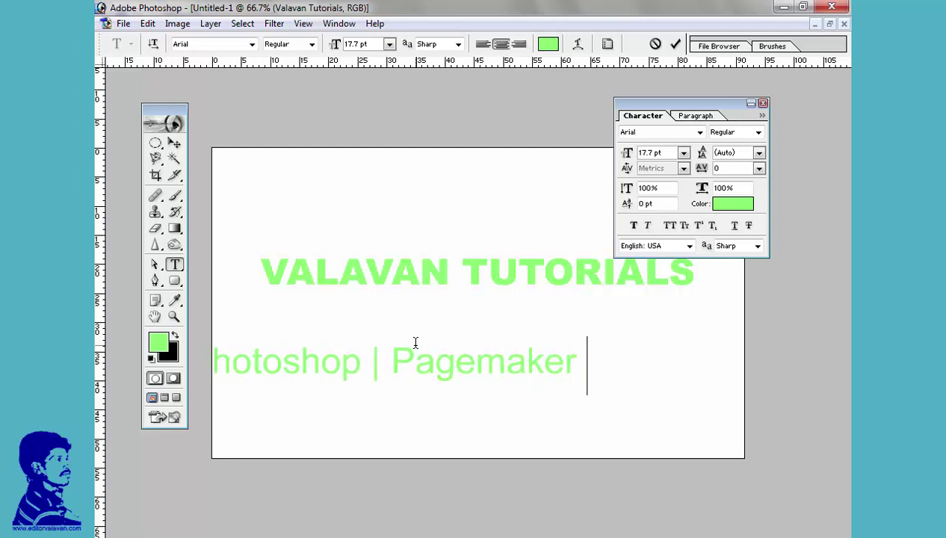
text(| Co)
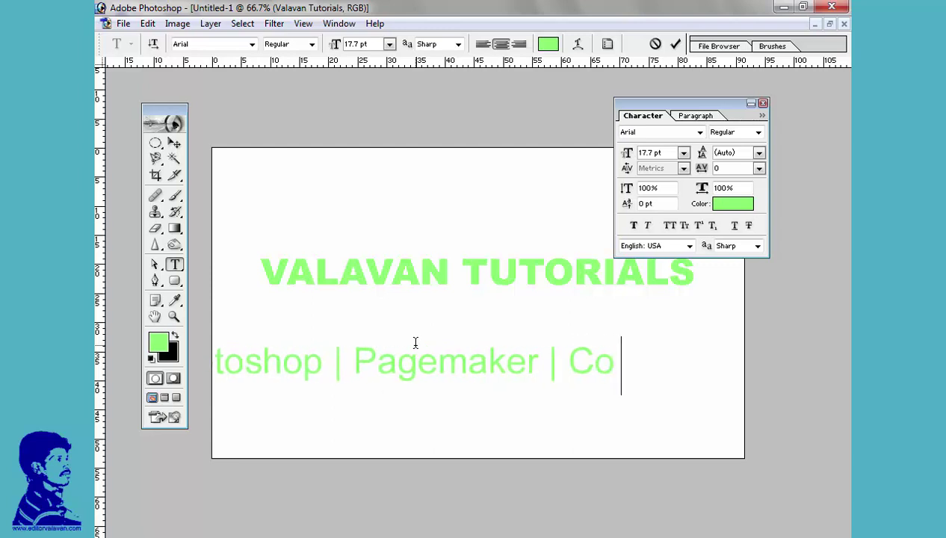
text(redl)
key(BackSpace)
key(BackSpace)
text(l)
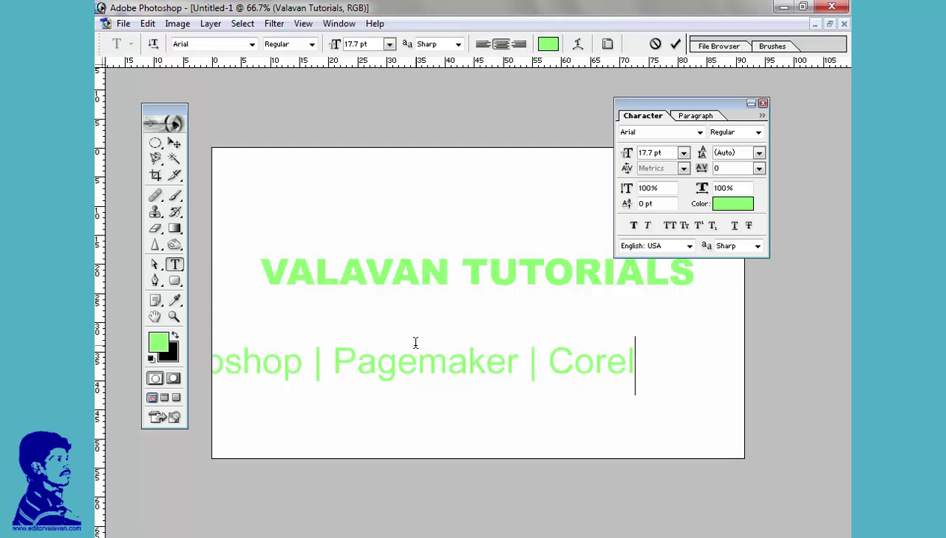
text(draw |)
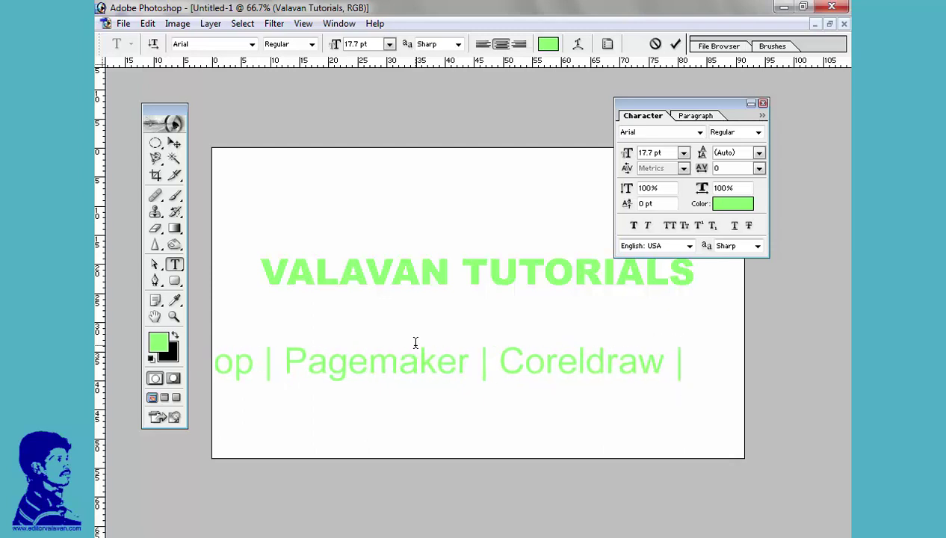
text( Id)
key(BackSpace)
text(nde)
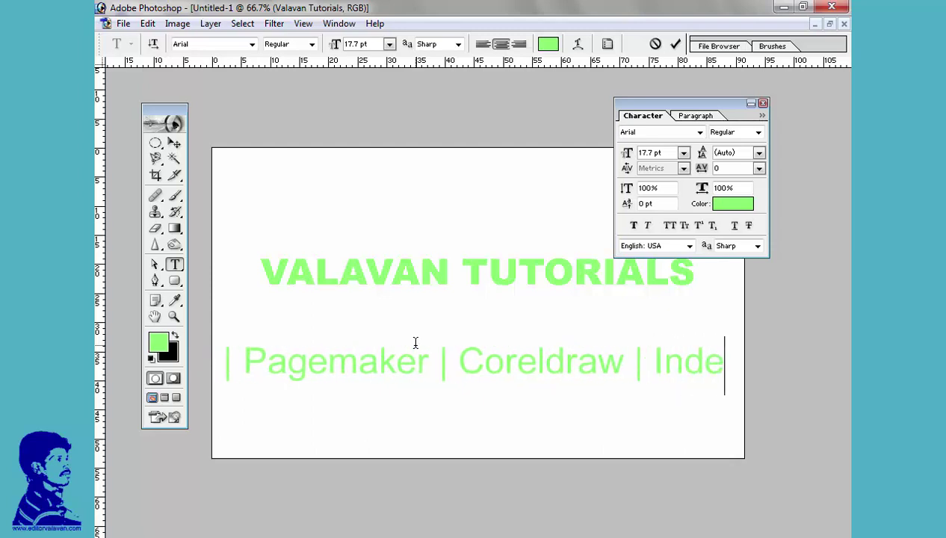
text(sign)
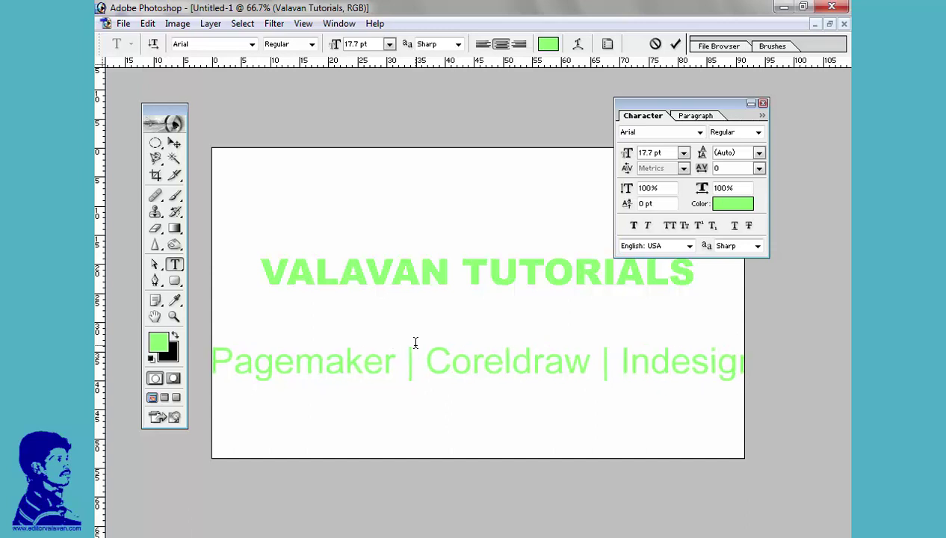
- Resize the software list to 9 pt, place it under the title, and commit
click(242, 24)
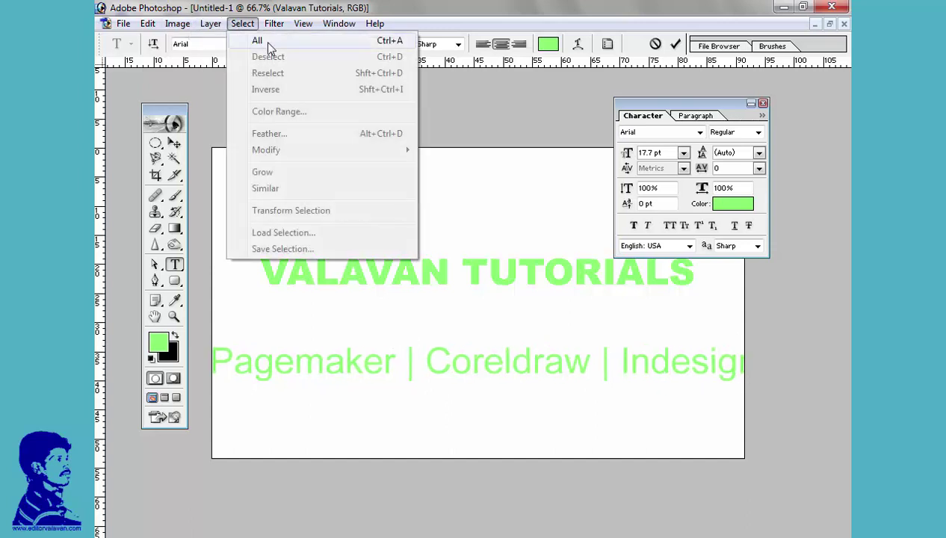
click(266, 41)
click(683, 152)
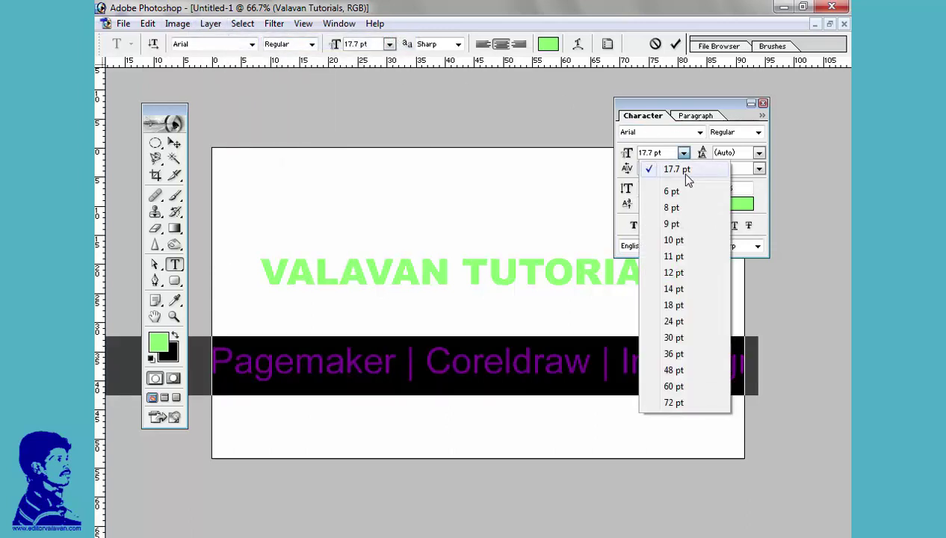
click(683, 224)
drag(379, 302, 485, 242)
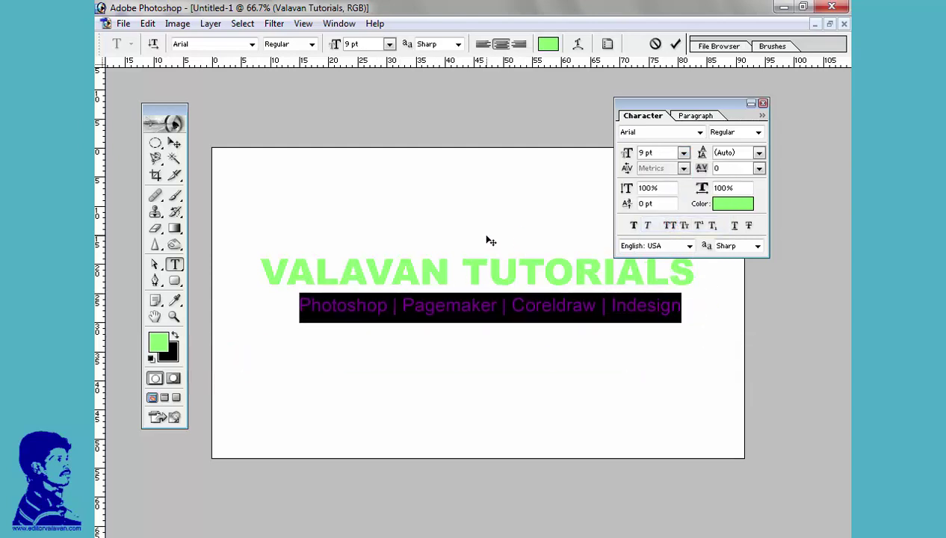
click(673, 43)
- Add a 'Cell :' line with the contact phone number near the card's top-right
click(763, 103)
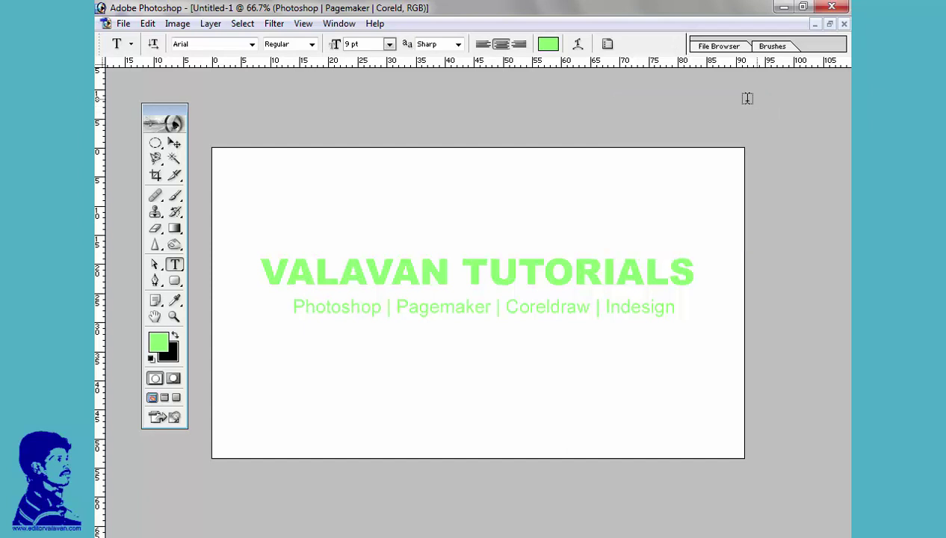
click(541, 202)
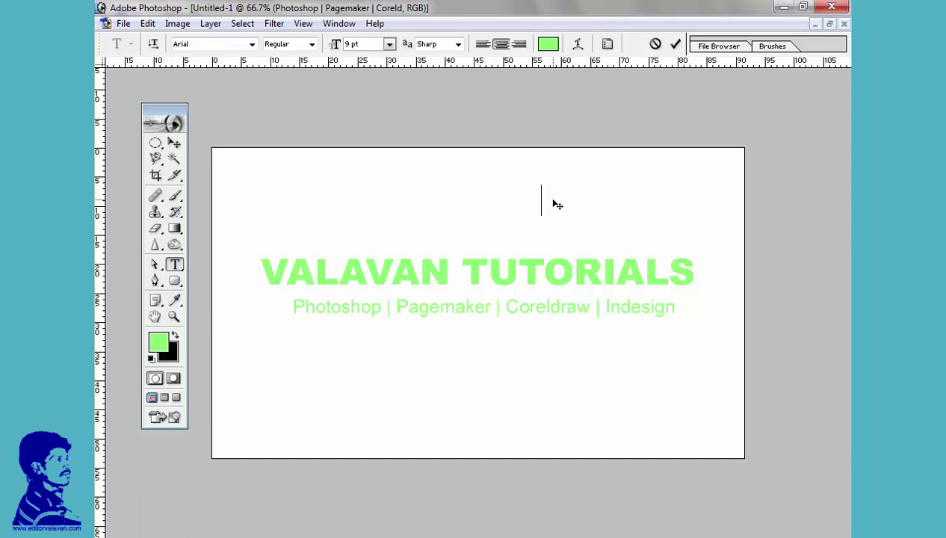
text(Cell)
text( : 9)
text(9 99 99)
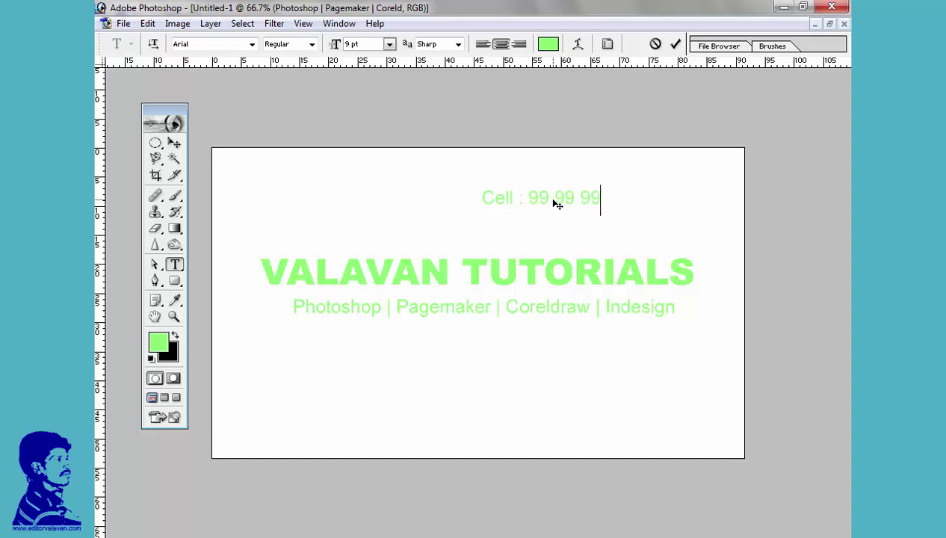
text( 99 )
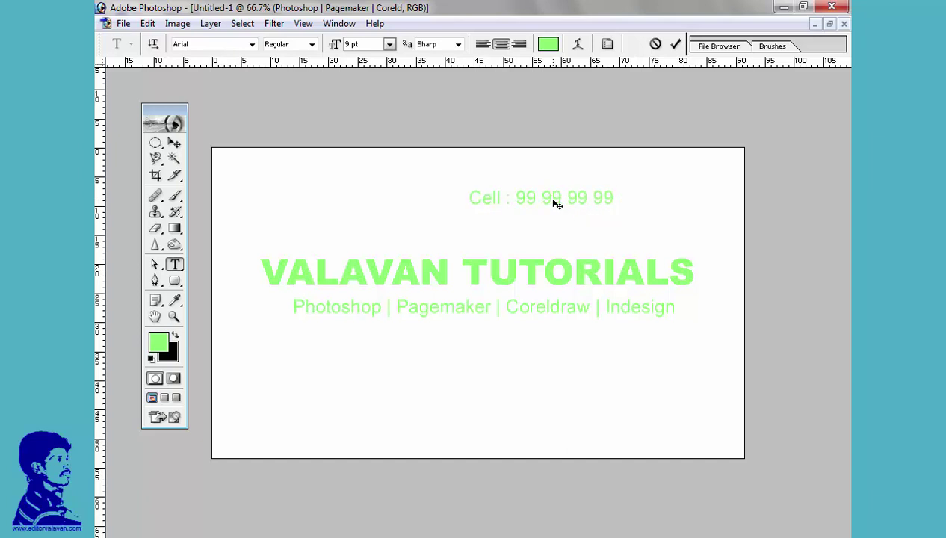
text(1)
mouse_move(553, 200)
mouse_down()
mouse_move(577, 105)
mouse_move(563, 94)
mouse_up()
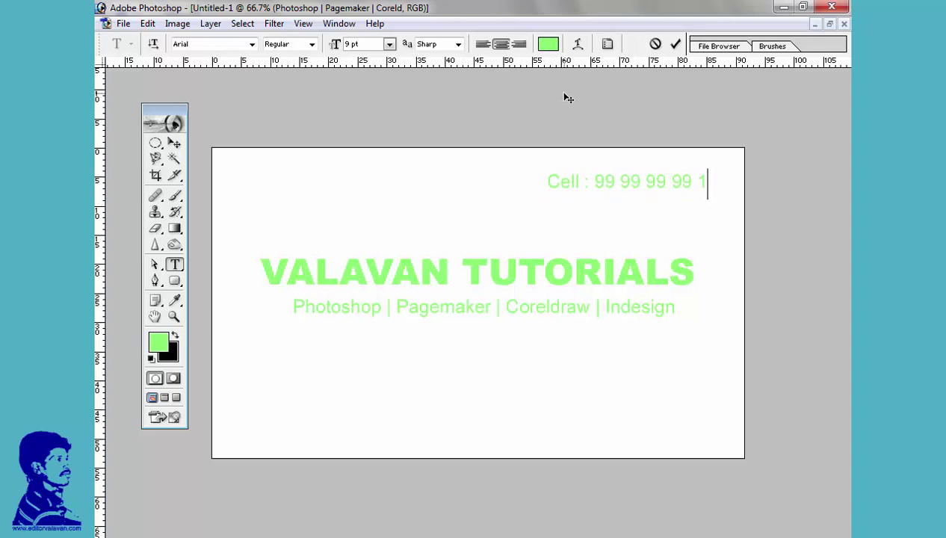
text(1)
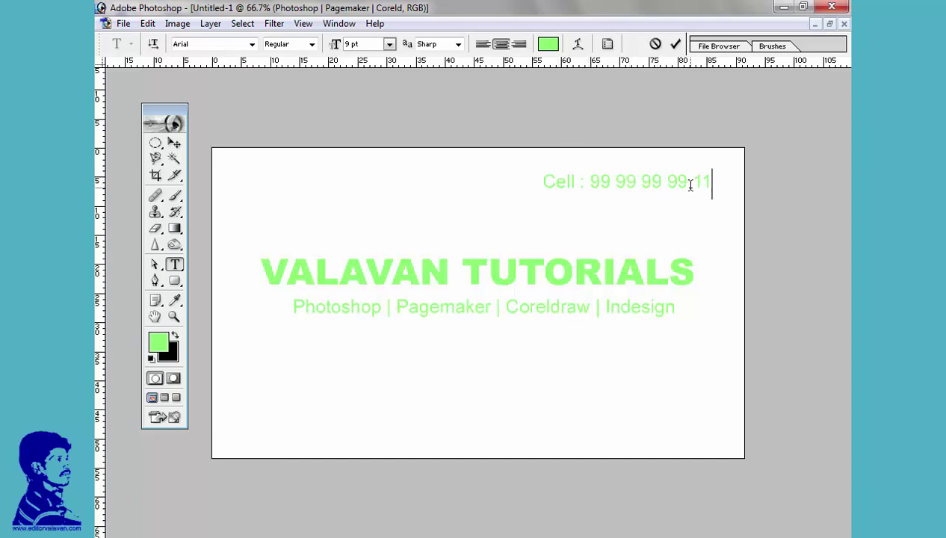
- Commit the Cell line and add a line with the contact e-mail address
click(675, 45)
text(E-mail :)
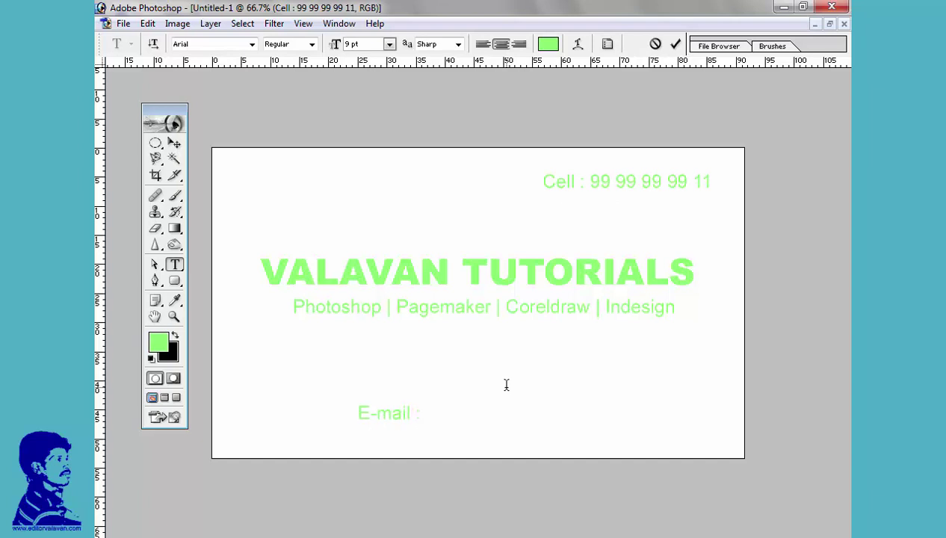
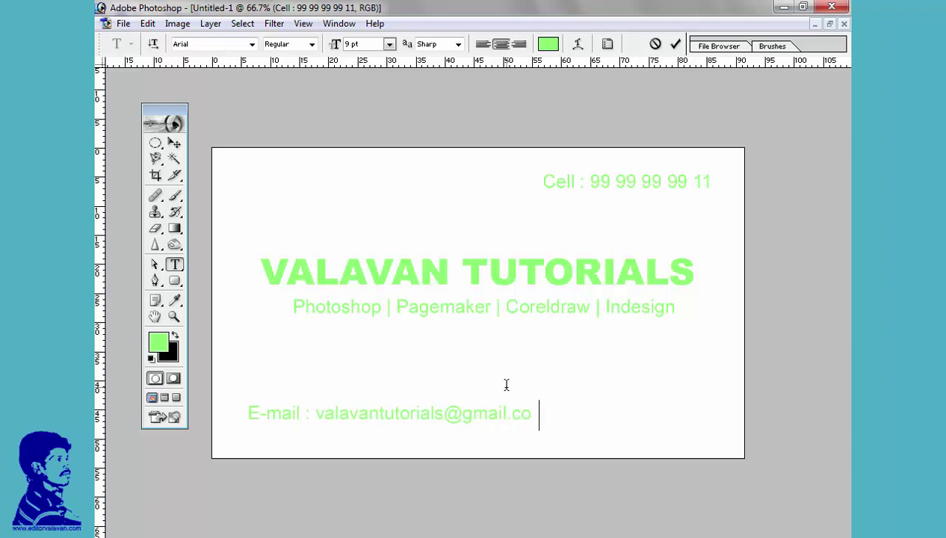
click(677, 44)
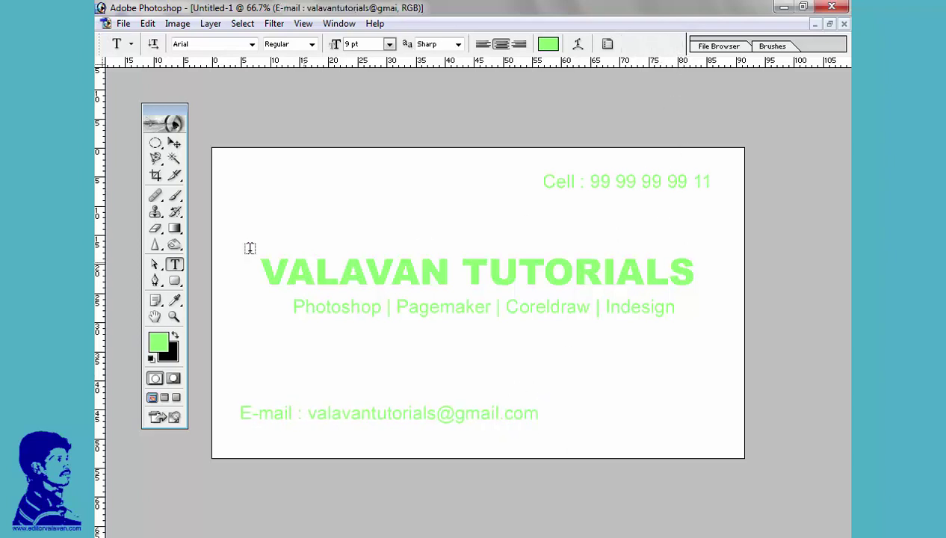
- Centre the E-mail line horizontally on the card and clear the selection
click(174, 142)
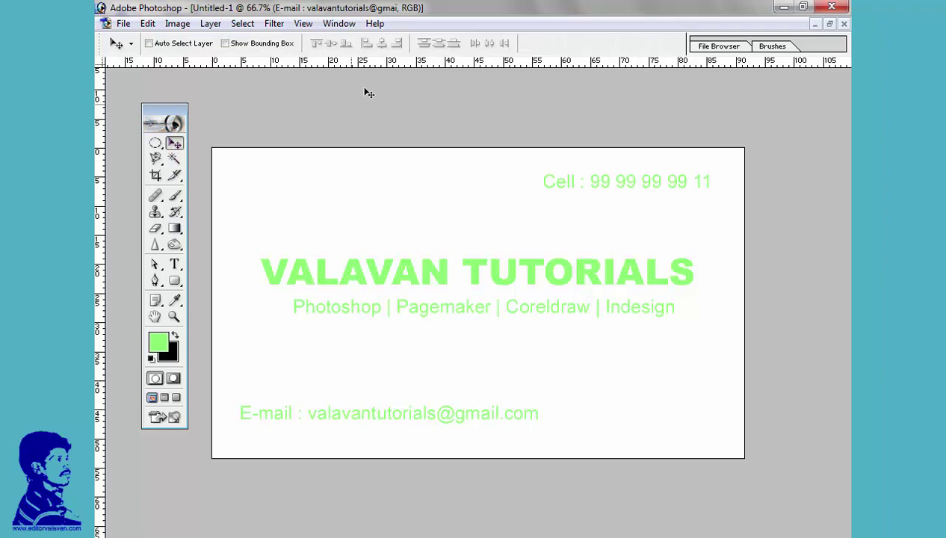
click(242, 23)
click(264, 39)
click(381, 42)
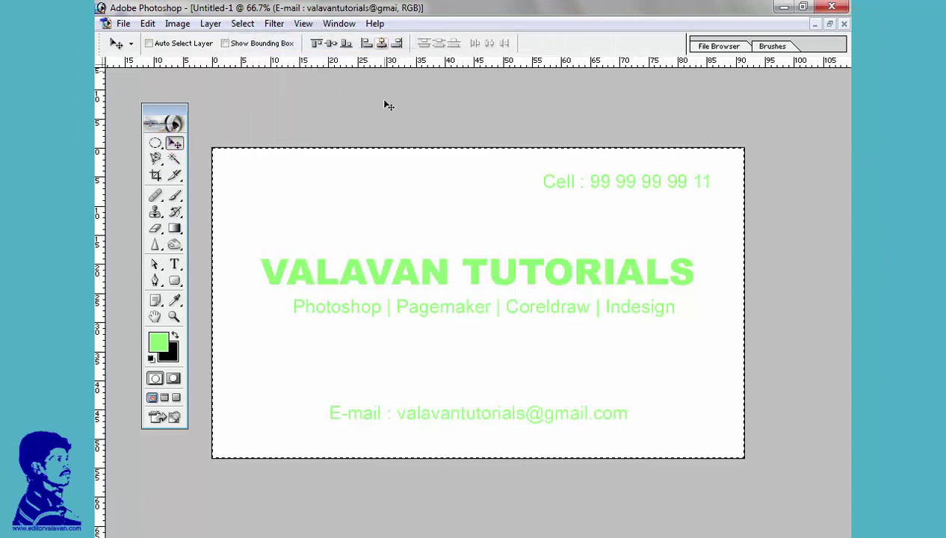
click(242, 23)
click(263, 57)
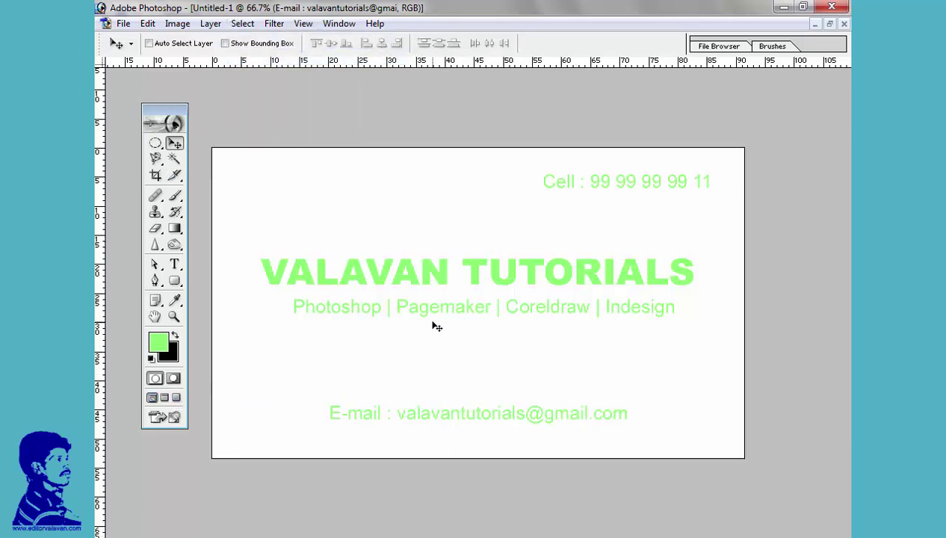
- Draw a rounded square path at the card's lower left and convert it to a selection
click(174, 281)
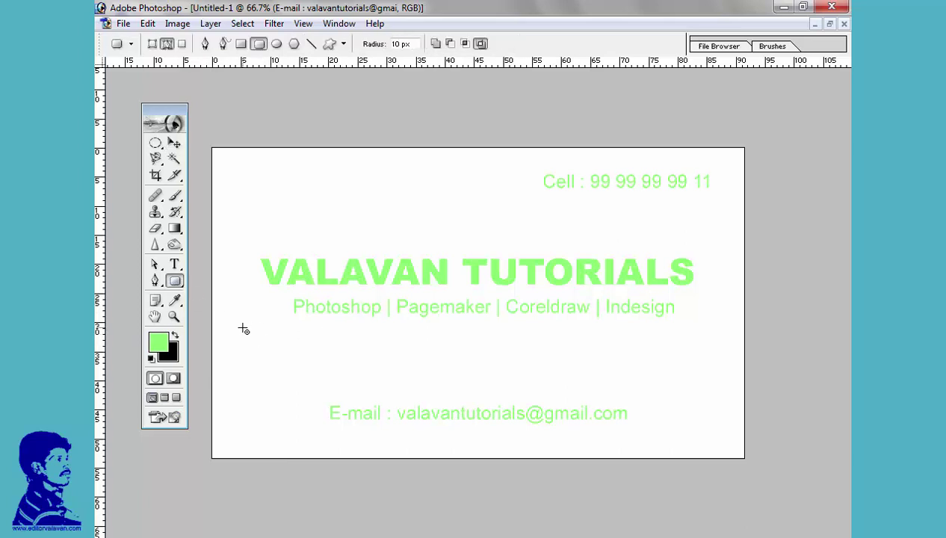
drag(237, 305, 321, 379)
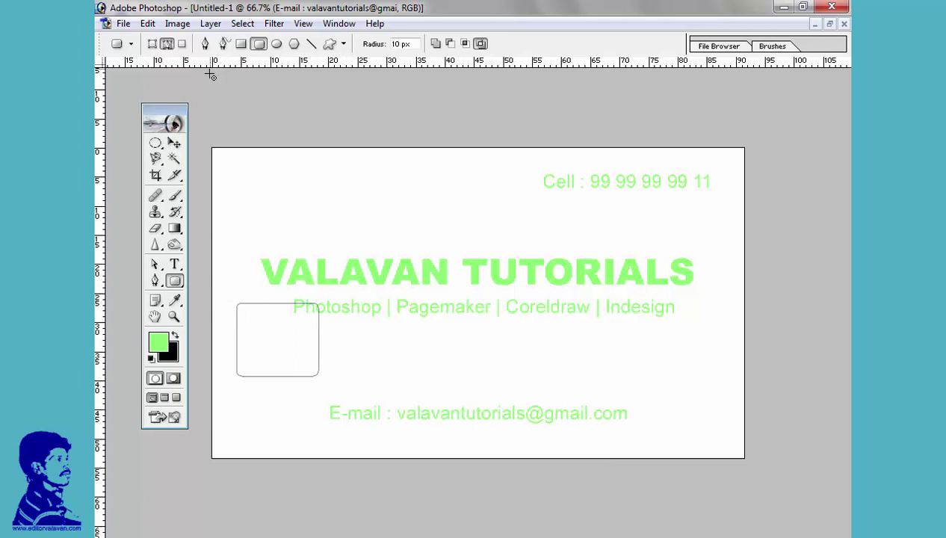
key(ctrl+Return)
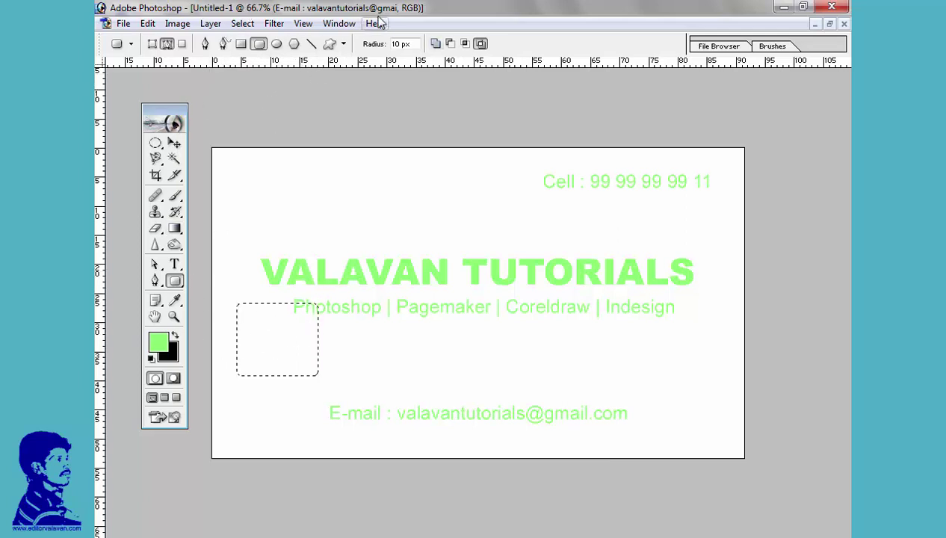
- Fill the rounded selection with light green on a new Layer 1, then deselect
click(338, 24)
click(356, 287)
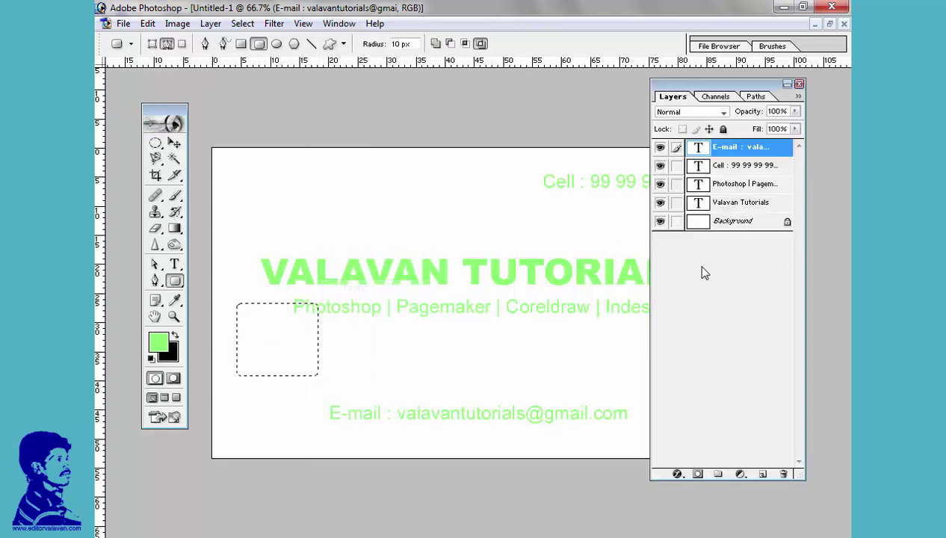
click(762, 474)
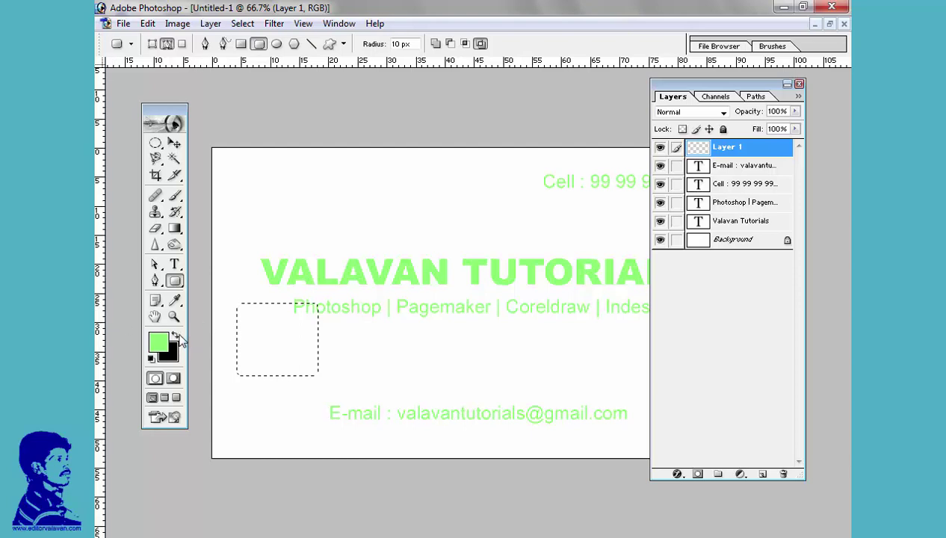
click(147, 23)
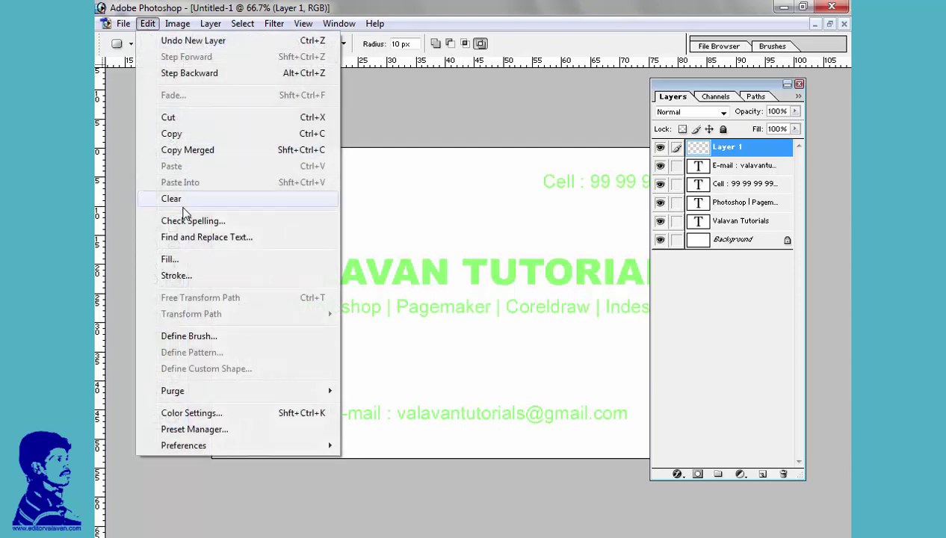
click(187, 259)
click(545, 219)
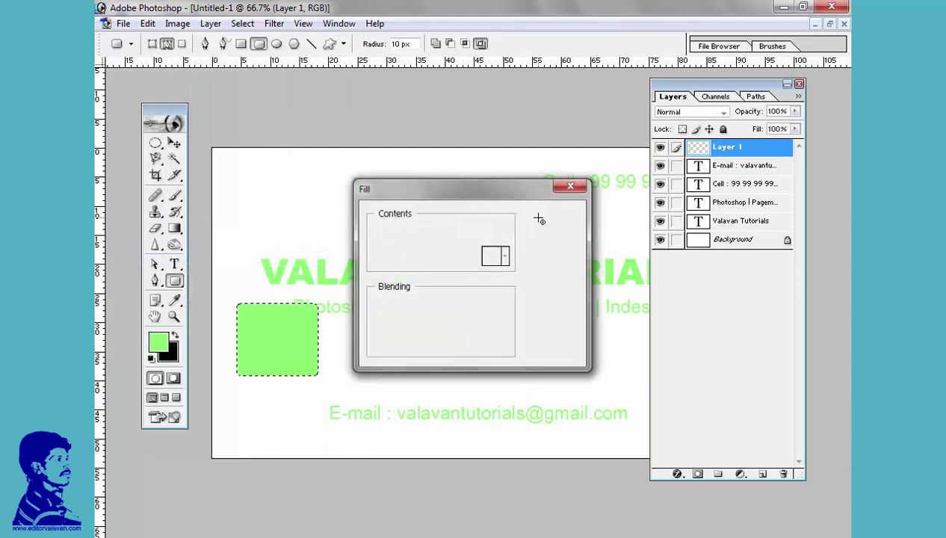
click(242, 23)
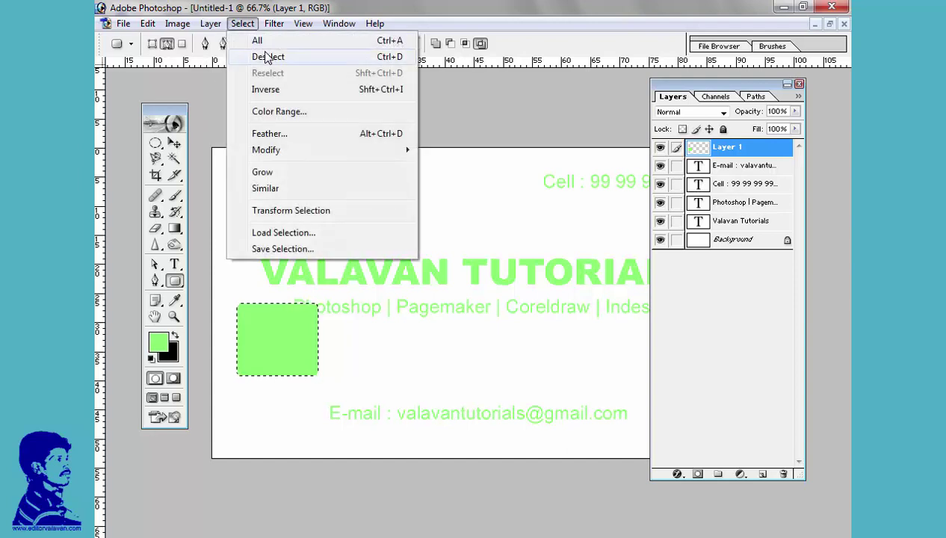
click(267, 57)
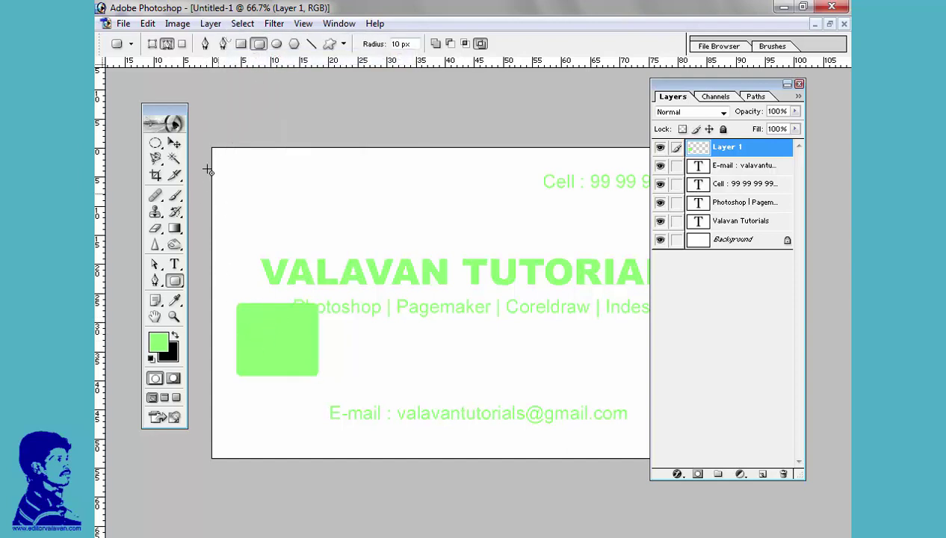
- Place two copies of the green square down-right and up-right, then move the linked squares lower
click(175, 144)
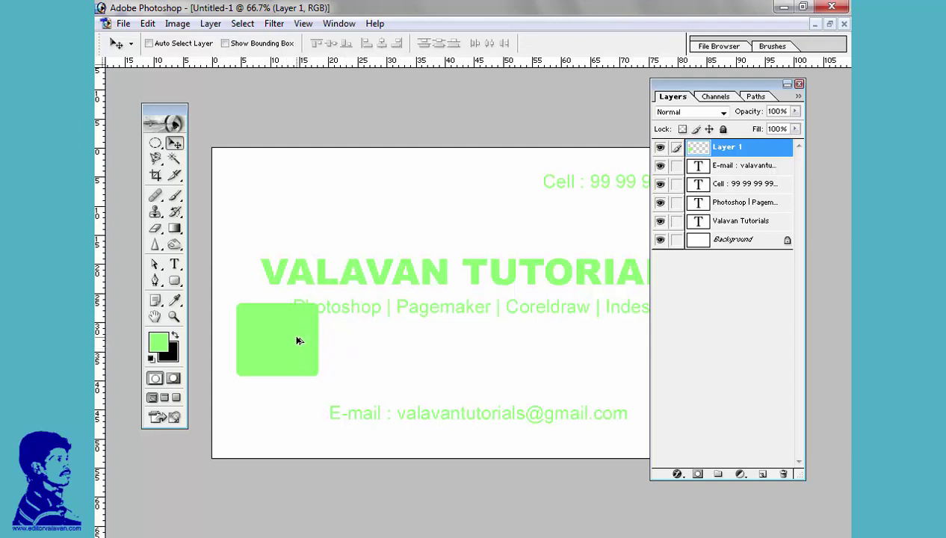
drag(297, 341, 353, 368)
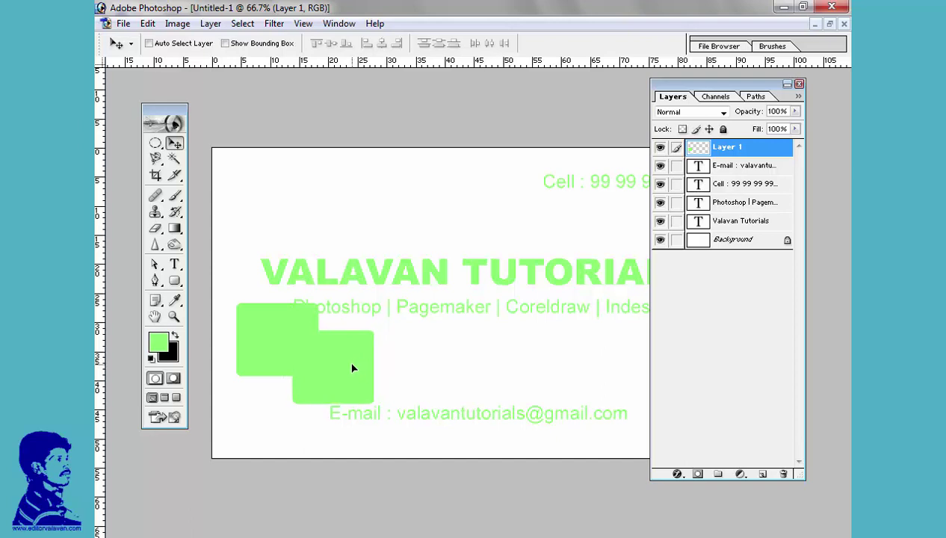
drag(345, 361, 396, 313)
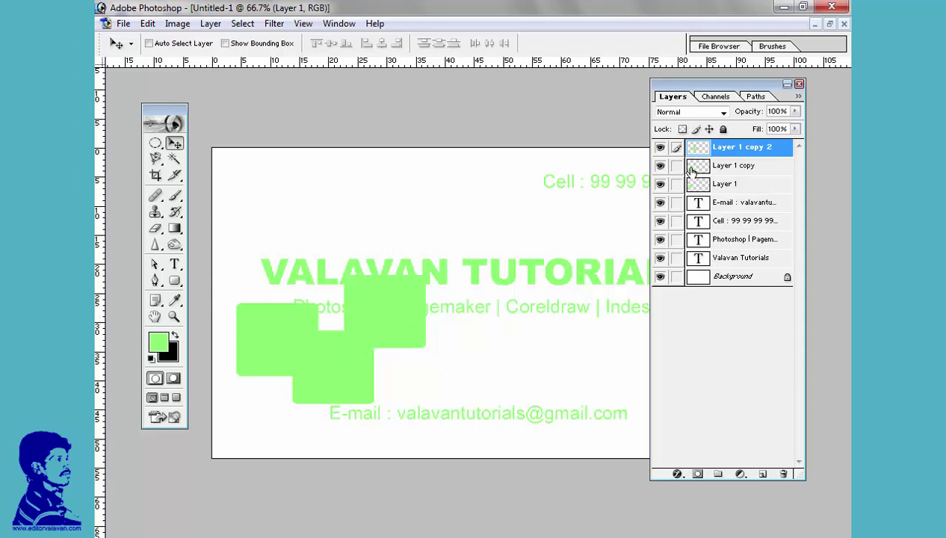
click(676, 166)
click(677, 184)
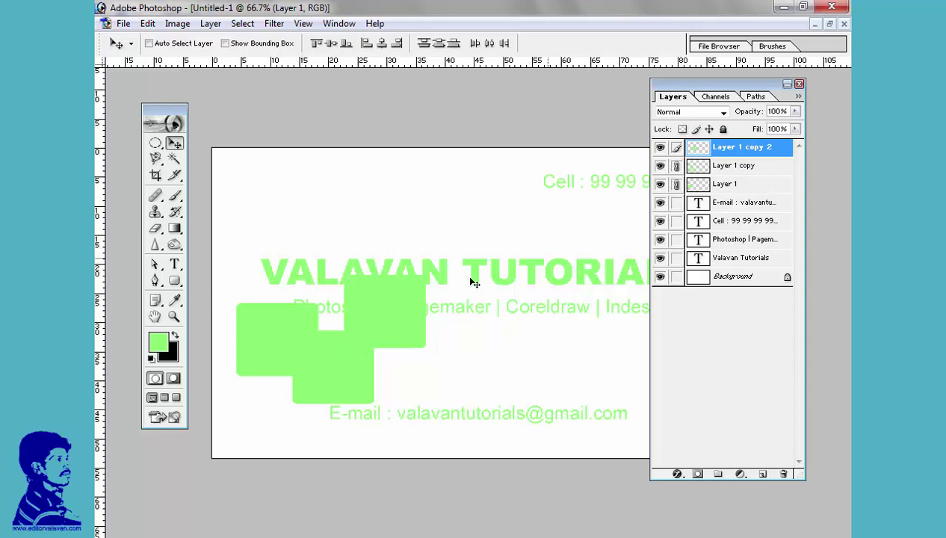
drag(473, 283, 388, 354)
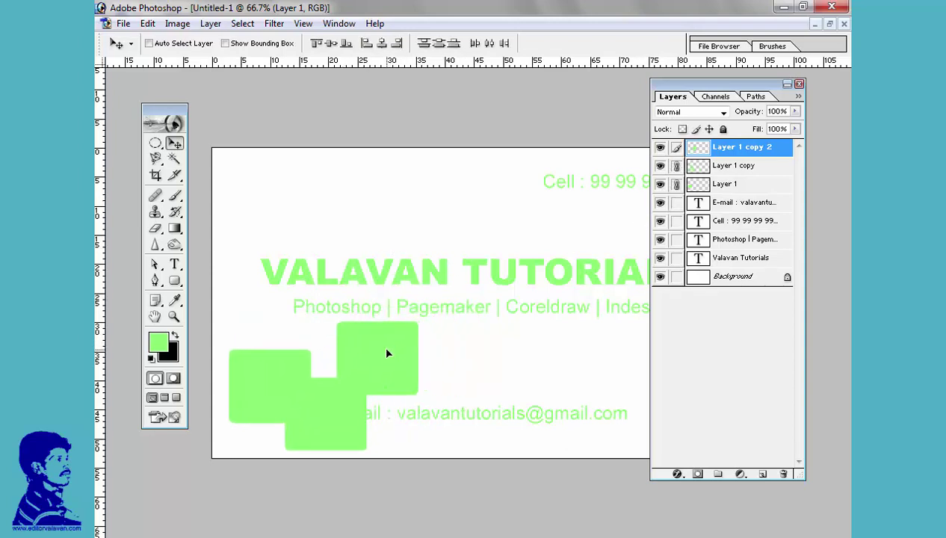
click(677, 165)
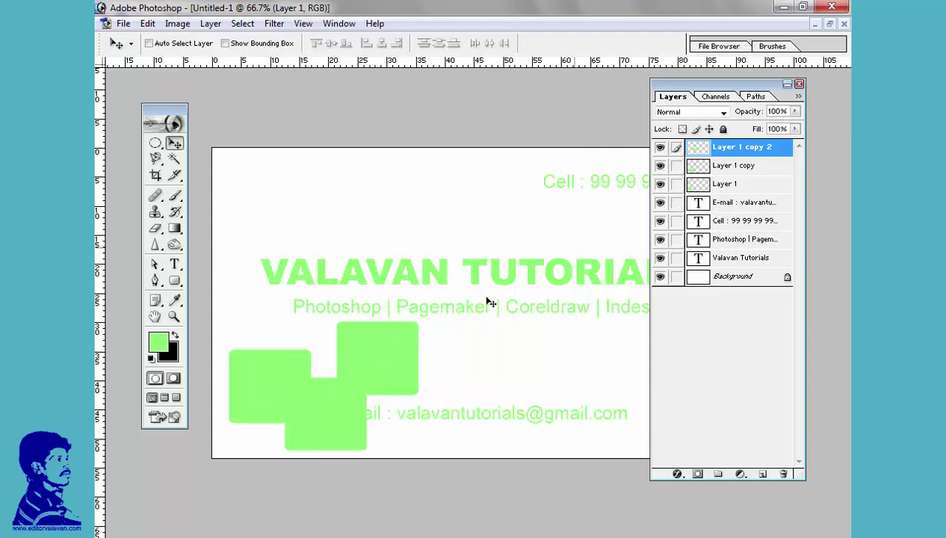
- Reposition the top and first green squares individually into a stepped three-square cluster
mouse_move(407, 335)
mouse_down()
mouse_move(461, 322)
mouse_move(423, 338)
mouse_up()
click(684, 184)
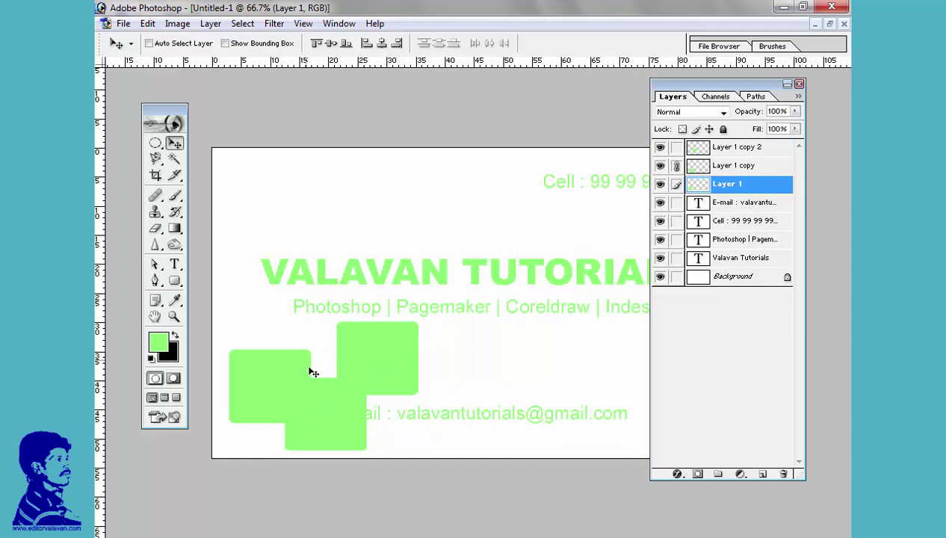
drag(404, 346, 419, 310)
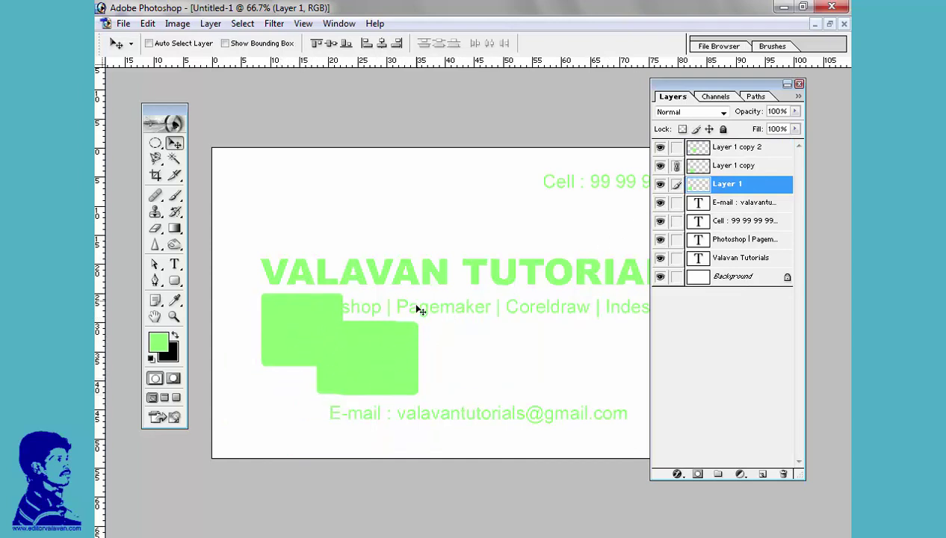
key(ctrl+z)
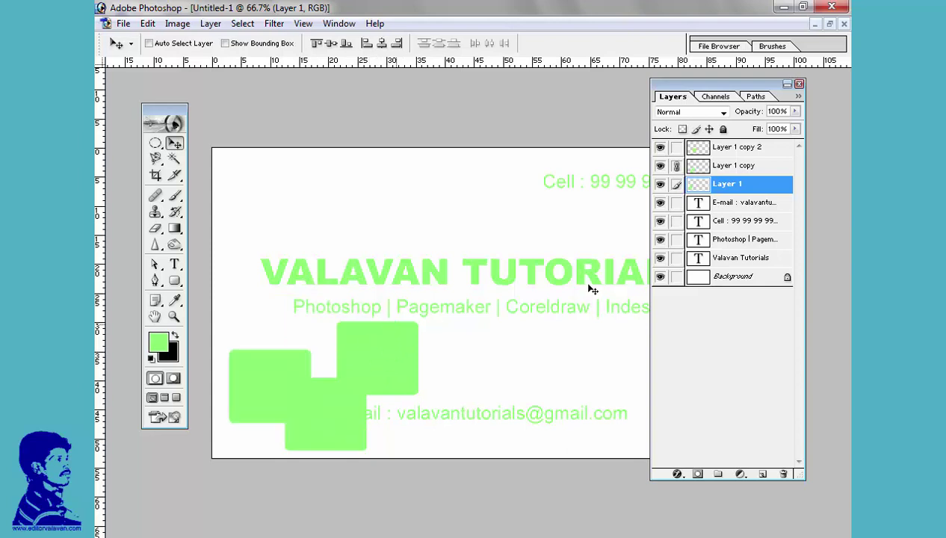
click(676, 165)
mouse_move(402, 358)
mouse_down()
mouse_move(340, 372)
mouse_move(305, 323)
mouse_move(325, 335)
mouse_up()
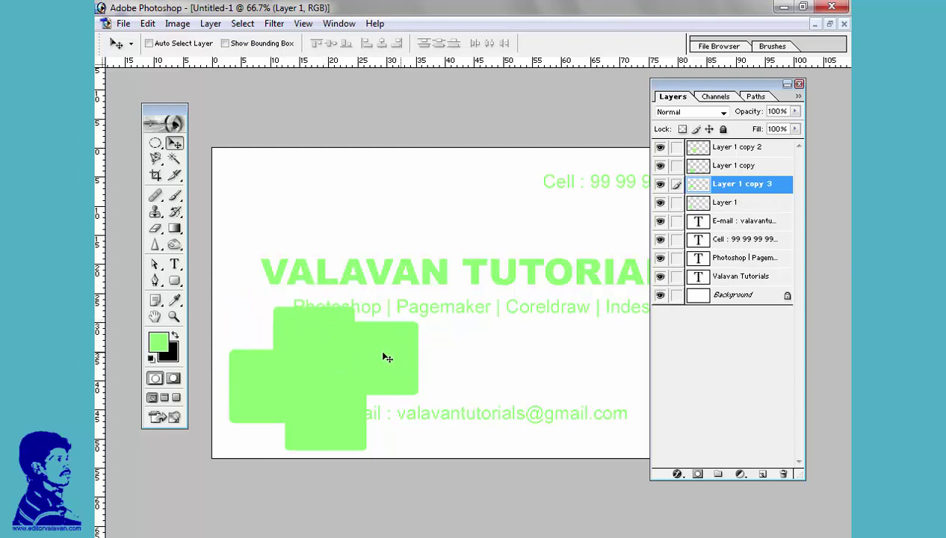
- Undo the extra square over the subtitle and nudge Layer 1 copy slightly right
key(Tab)
key(ctrl+z)
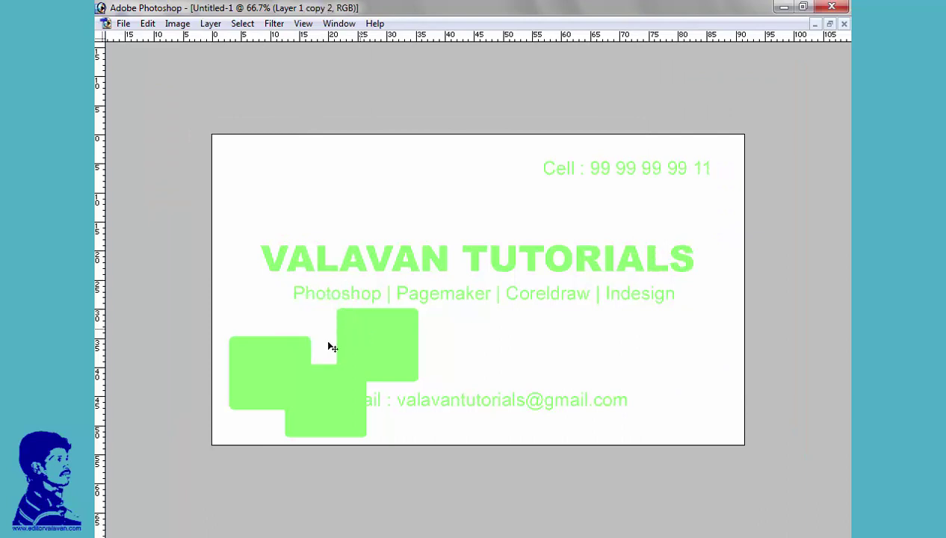
right_click(315, 392)
click(340, 400)
drag(333, 401, 333, 399)
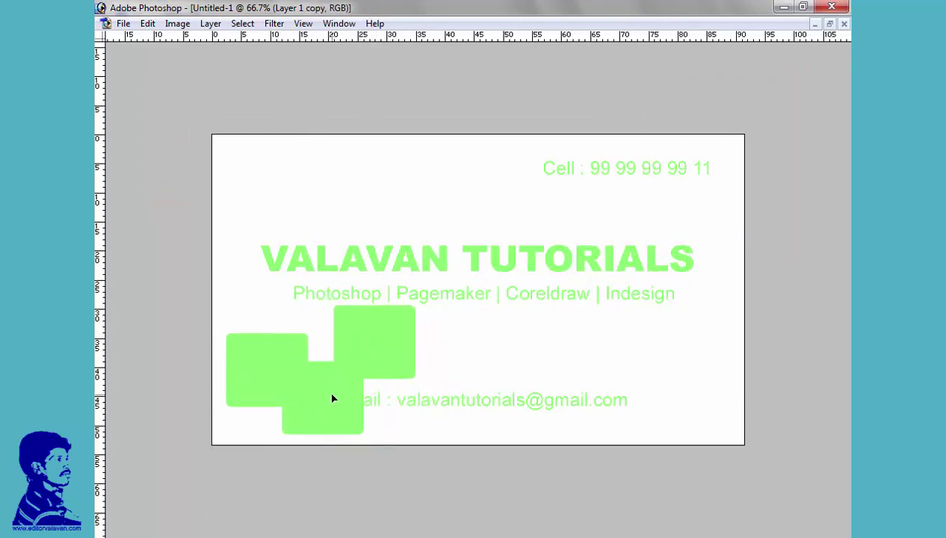
- Move the E-mail line right and down, then make the Background layer active
ctrl+click(462, 406)
drag(429, 334, 473, 339)
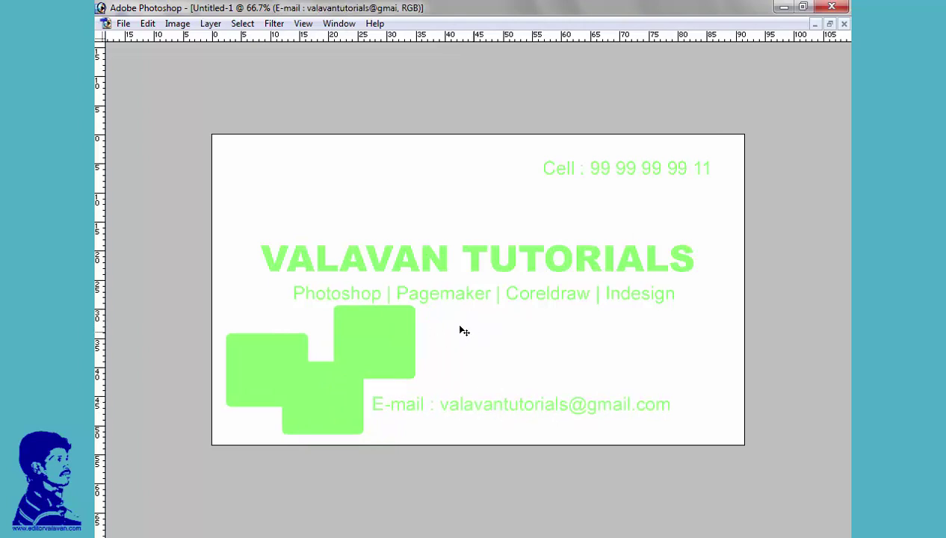
key(Tab)
right_click(370, 193)
click(392, 205)
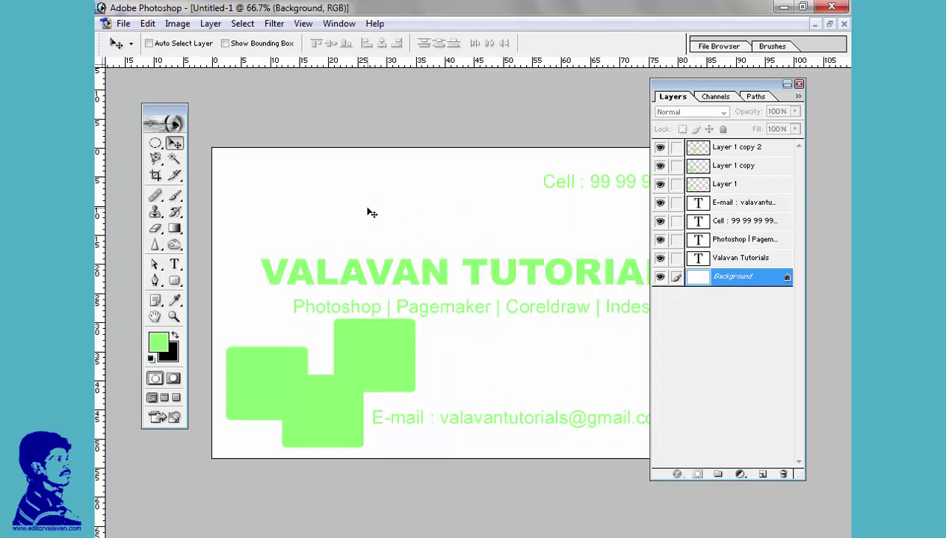
- Apply the Texturizer filter with Sandstone texture to the white Background layer
click(272, 25)
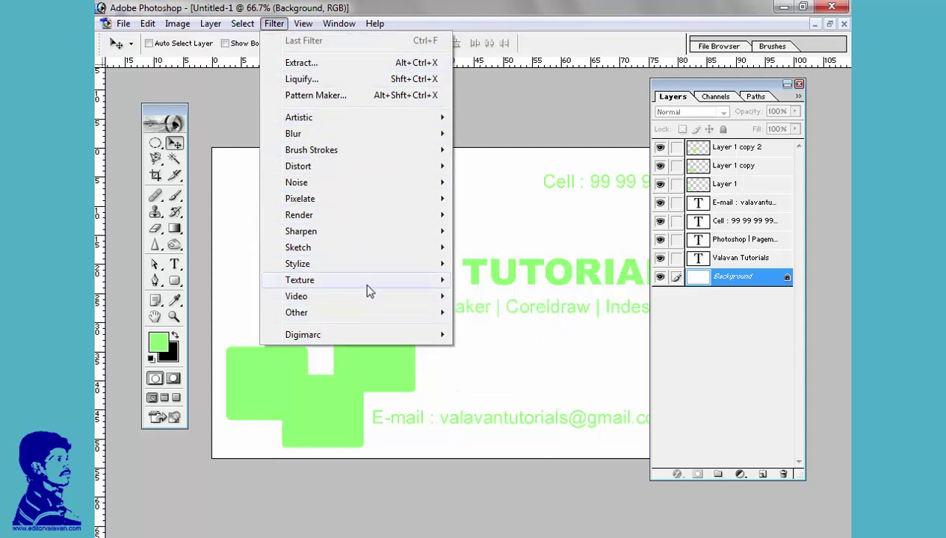
mouse_move(300, 279)
click(496, 361)
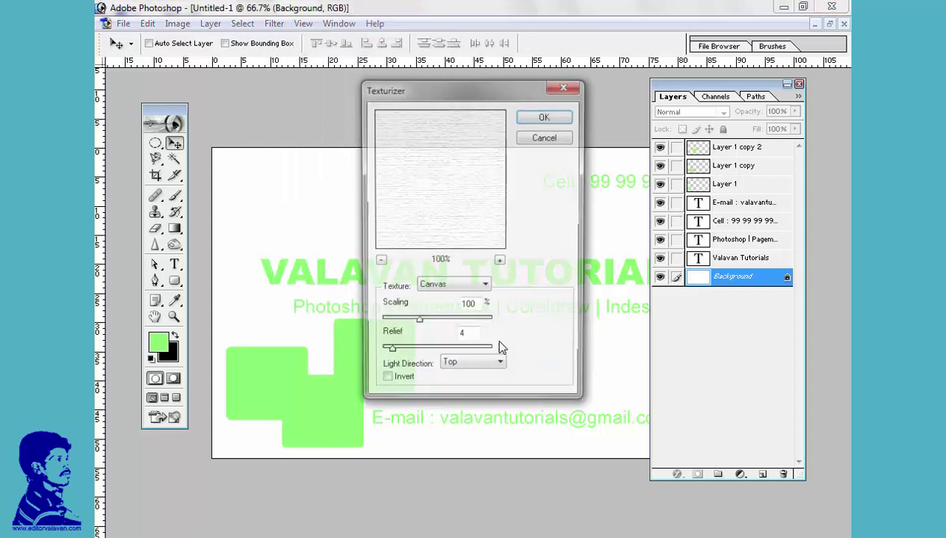
click(465, 288)
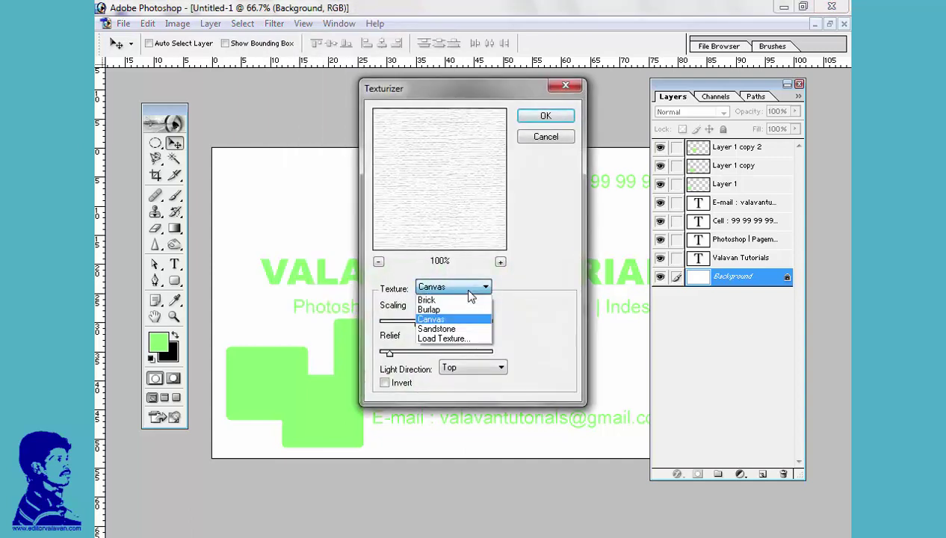
click(453, 331)
click(545, 116)
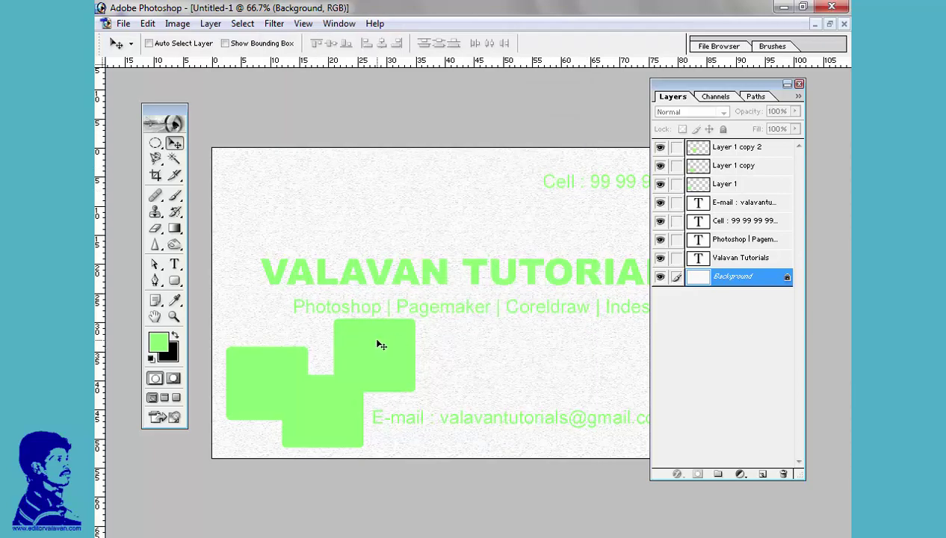
right_click(377, 344)
- Reapply the Sandstone texture to Layer 1 copy 2, then select the other rectangle layers
click(389, 352)
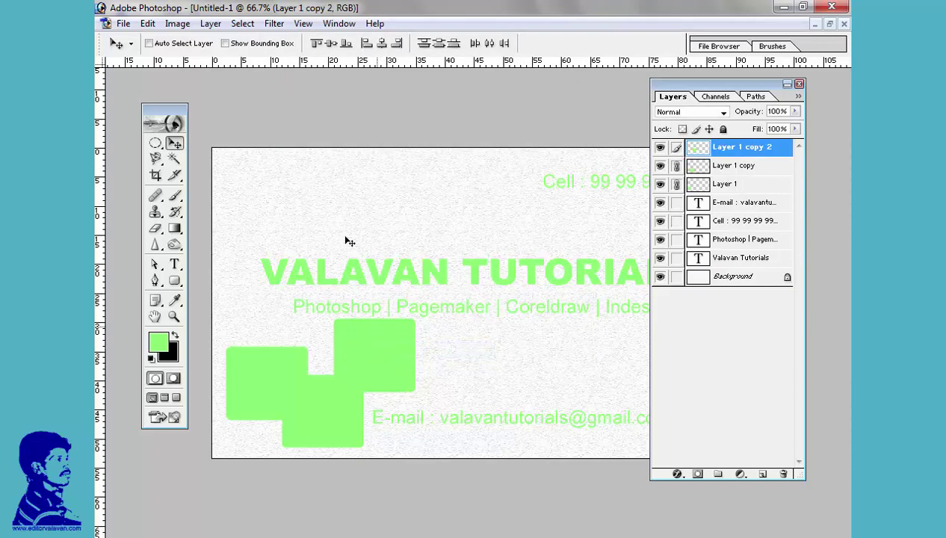
click(274, 23)
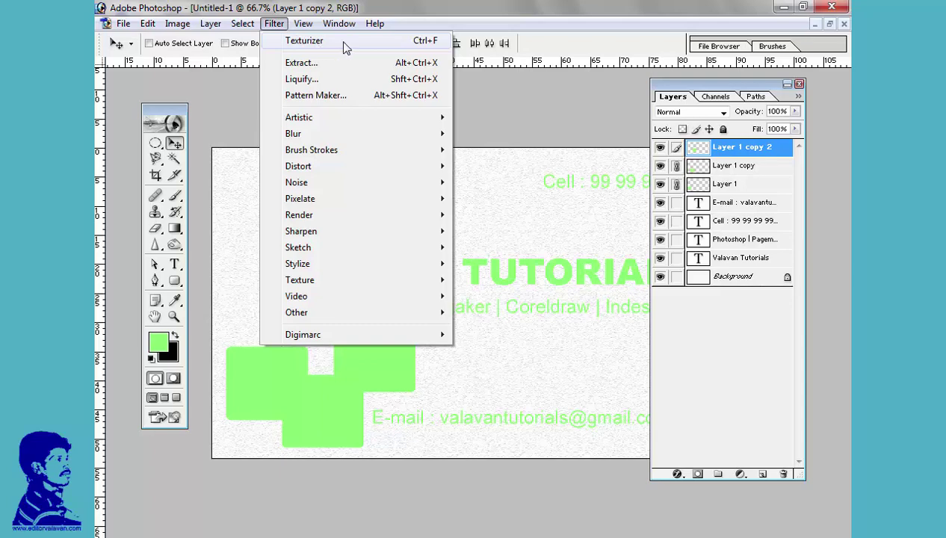
click(410, 47)
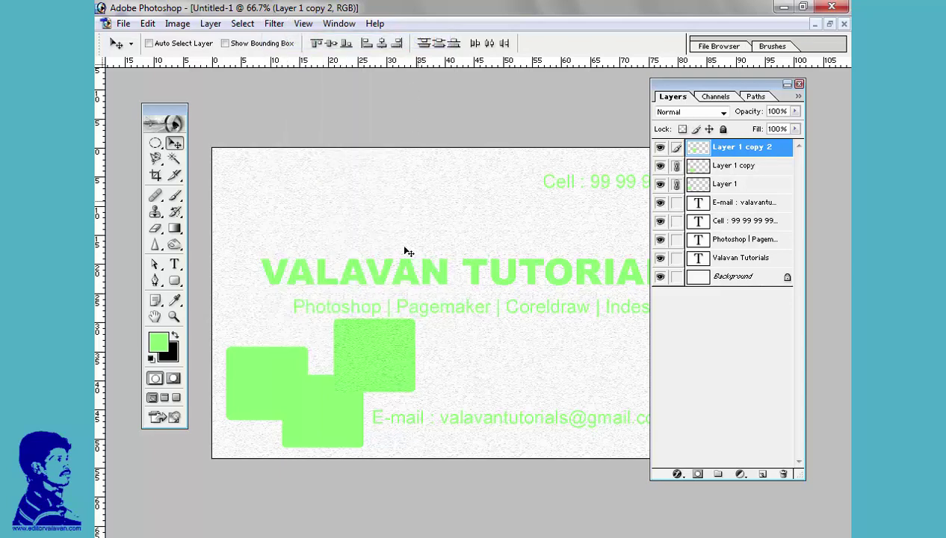
right_click(284, 374)
click(299, 381)
right_click(314, 394)
click(349, 412)
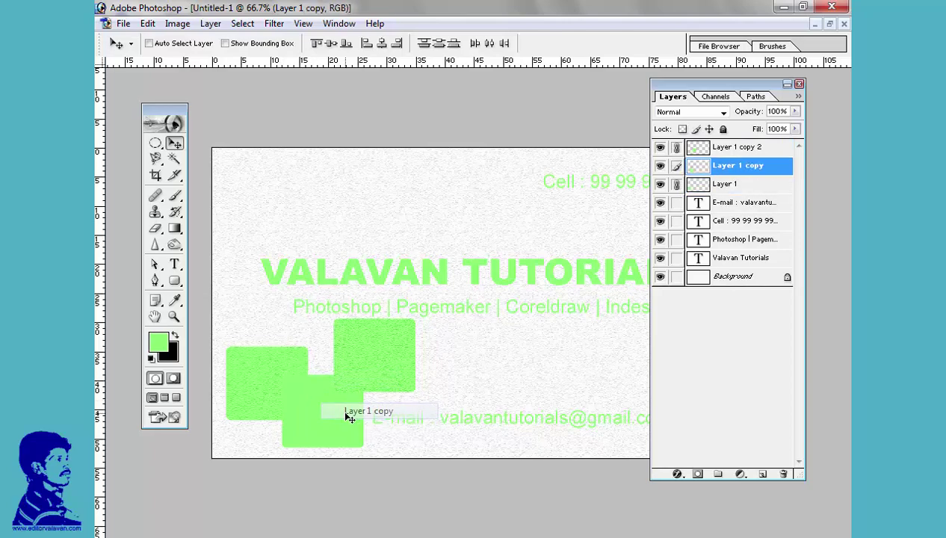
- Zoom in on the green rectangles and nudge Layer 1's left rectangle up slightly
key(Tab)
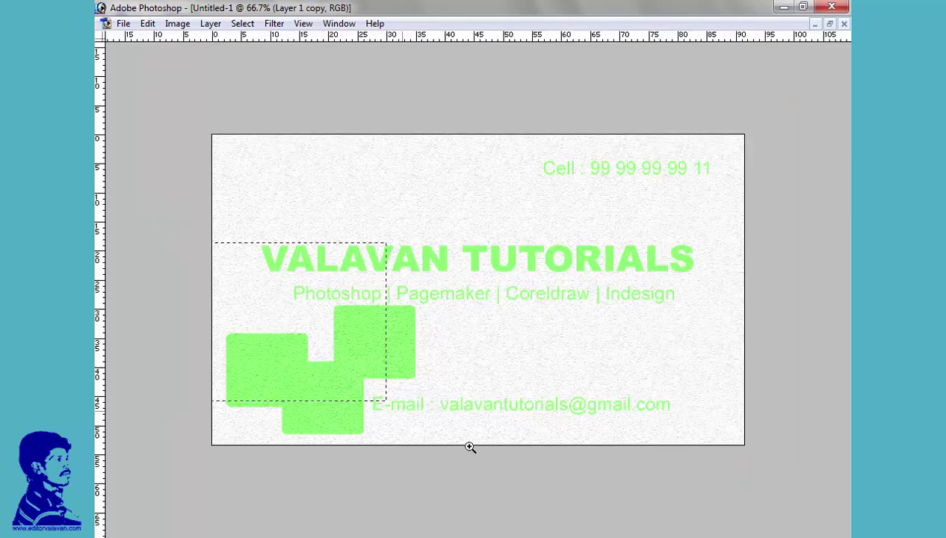
click(469, 447)
right_click(437, 329)
click(463, 340)
right_click(236, 326)
click(254, 338)
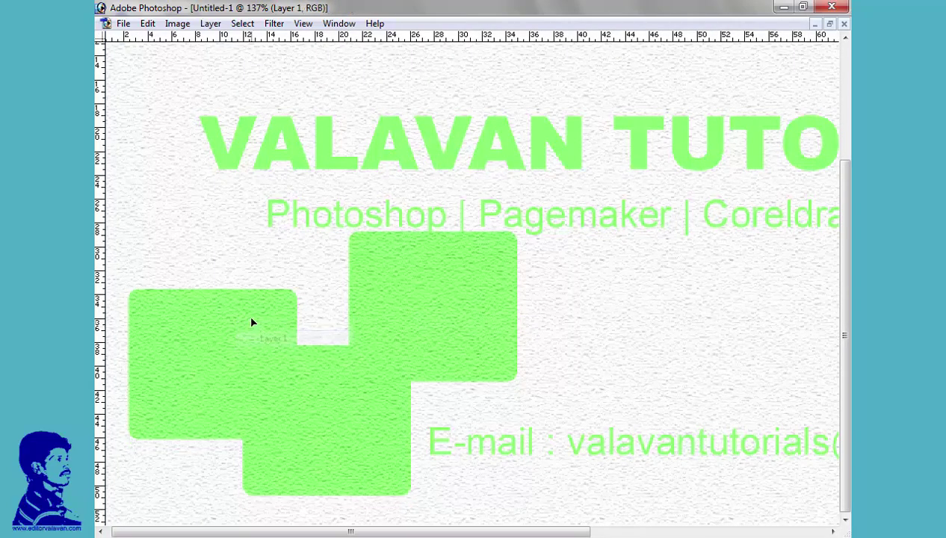
right_click(256, 353)
click(280, 364)
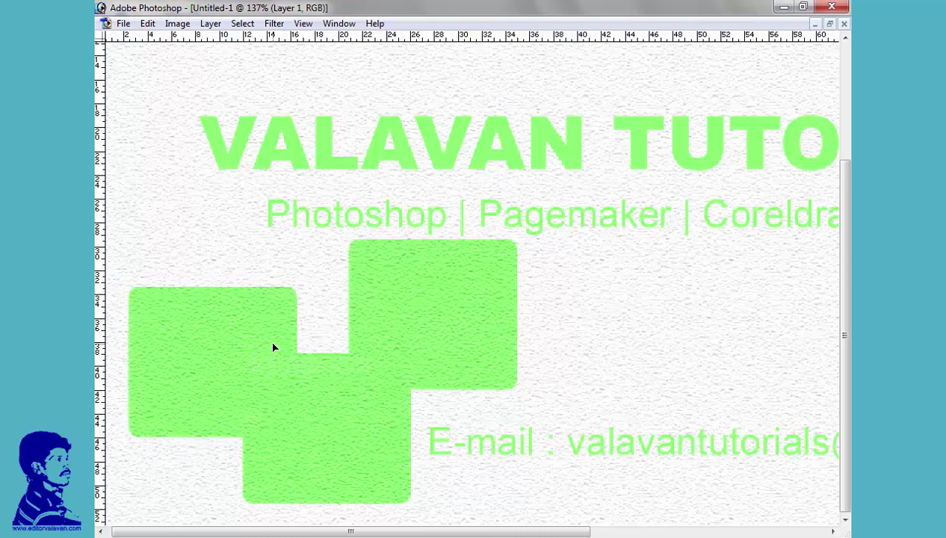
drag(274, 347, 276, 341)
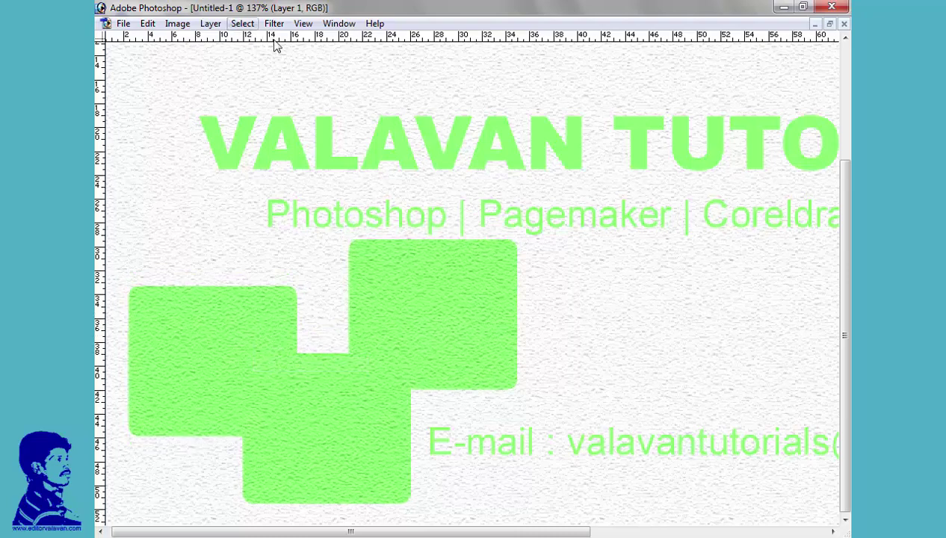
key(F7)
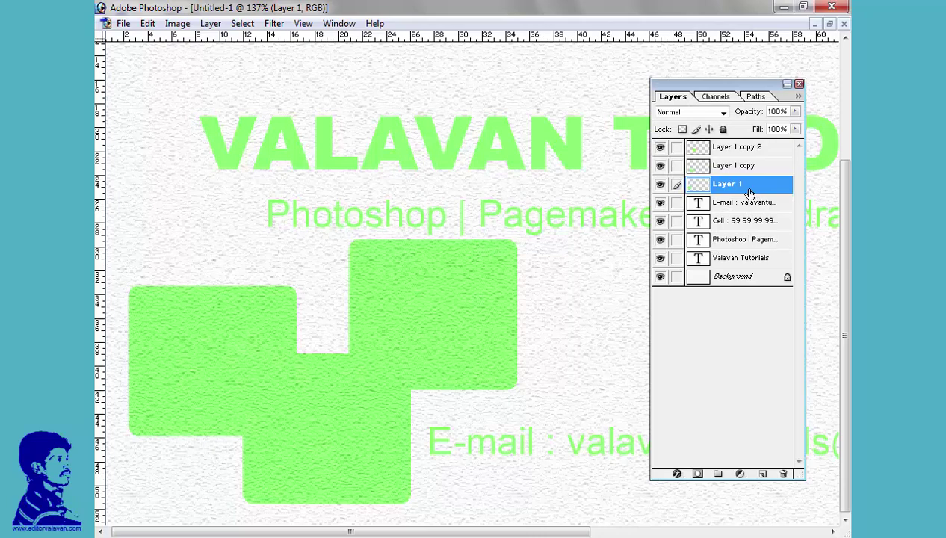
- Add a drop shadow to Layer 1 through its Blending Options
right_click(750, 193)
click(750, 217)
drag(366, 16, 590, 43)
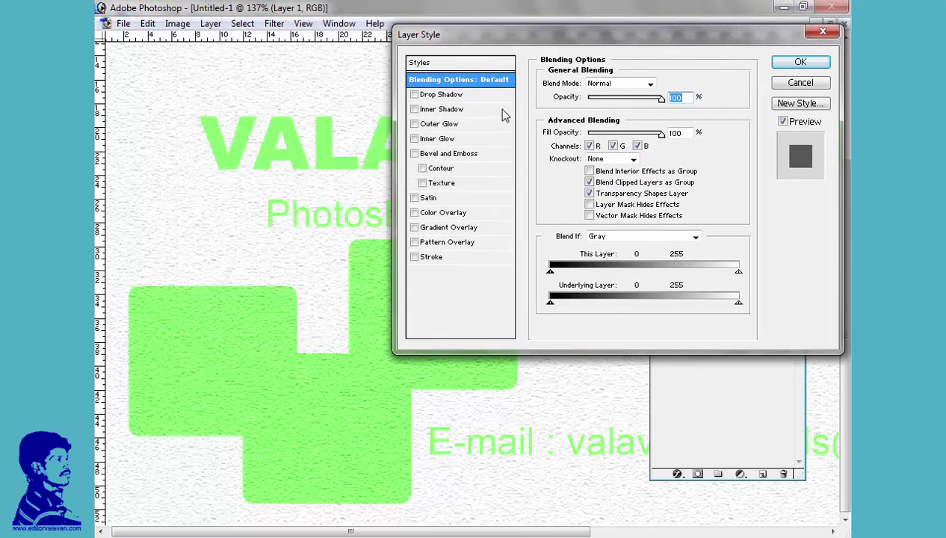
click(472, 95)
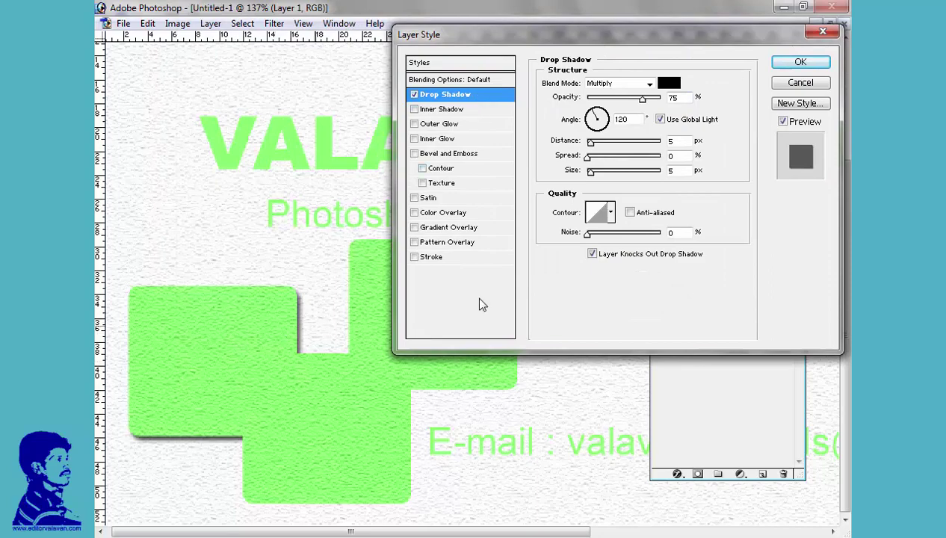
click(799, 64)
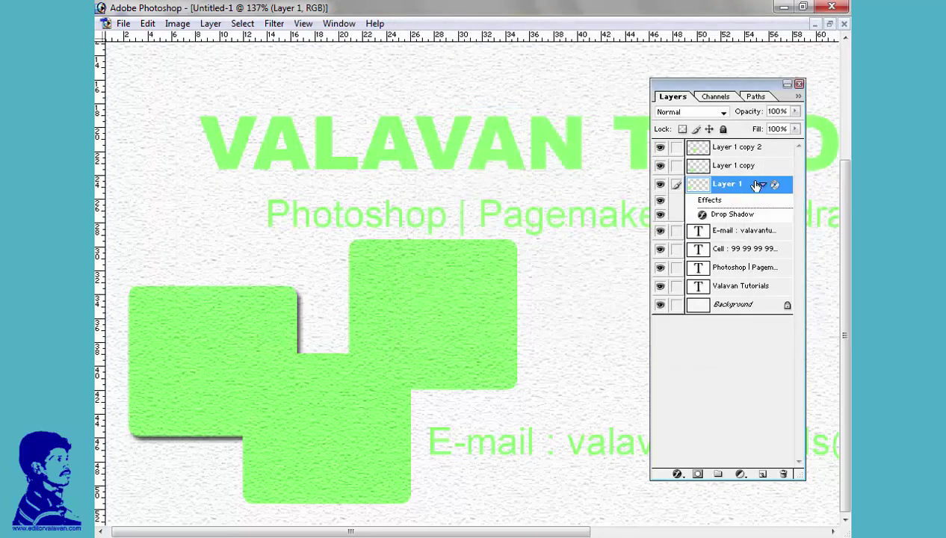
- Copy Layer 1's style and paste the drop shadow onto Layer 1 copy and Layer 1 copy 2
right_click(762, 188)
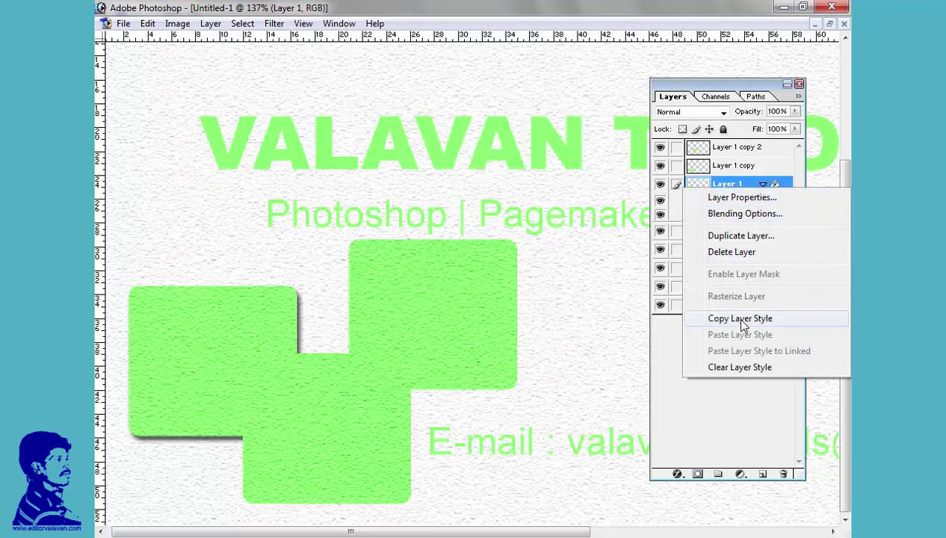
click(740, 319)
click(736, 165)
right_click(746, 165)
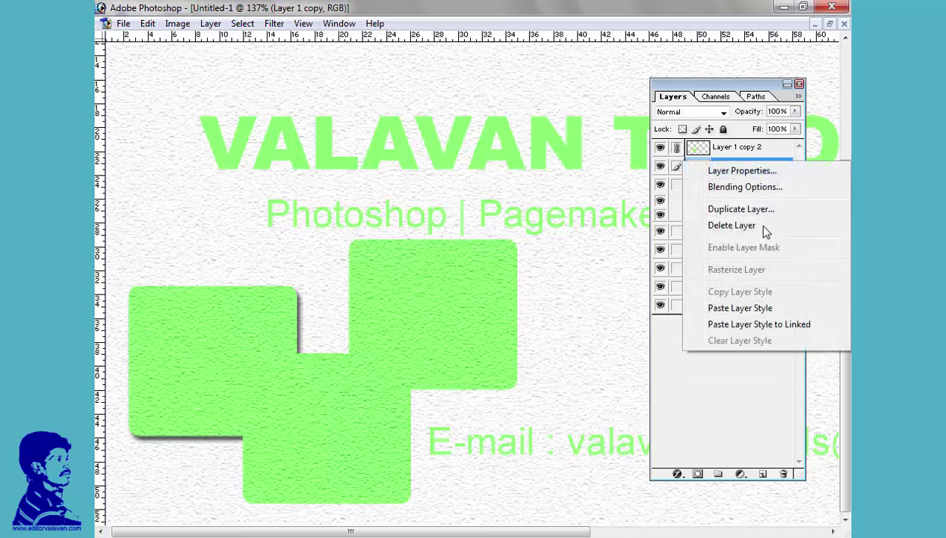
click(740, 308)
click(740, 148)
right_click(755, 148)
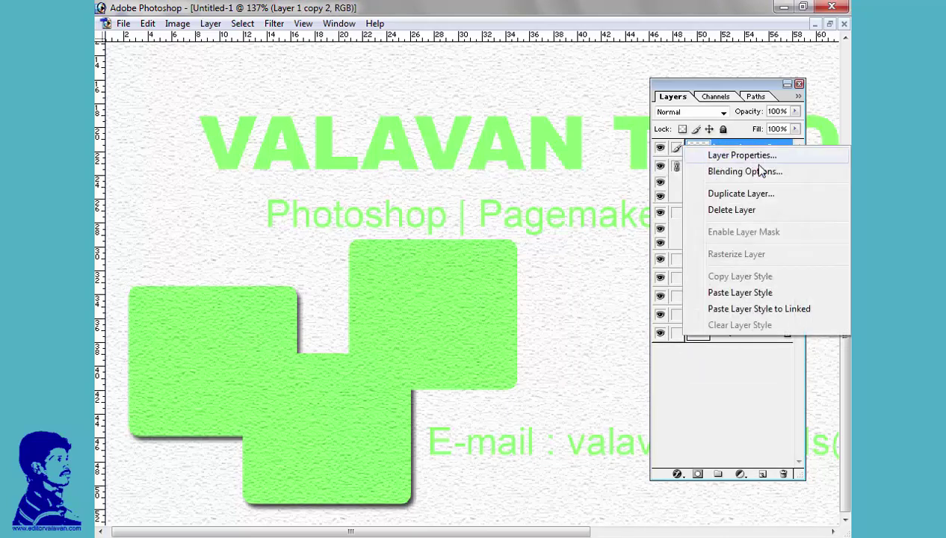
click(742, 293)
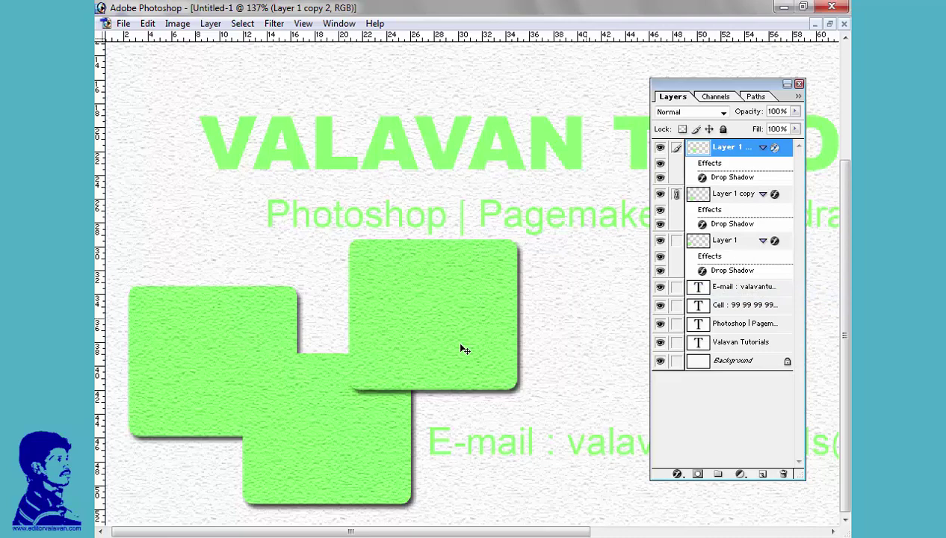
- Hide the palettes and fit the whole card on screen
key(Tab)
right_click(366, 313)
click(385, 320)
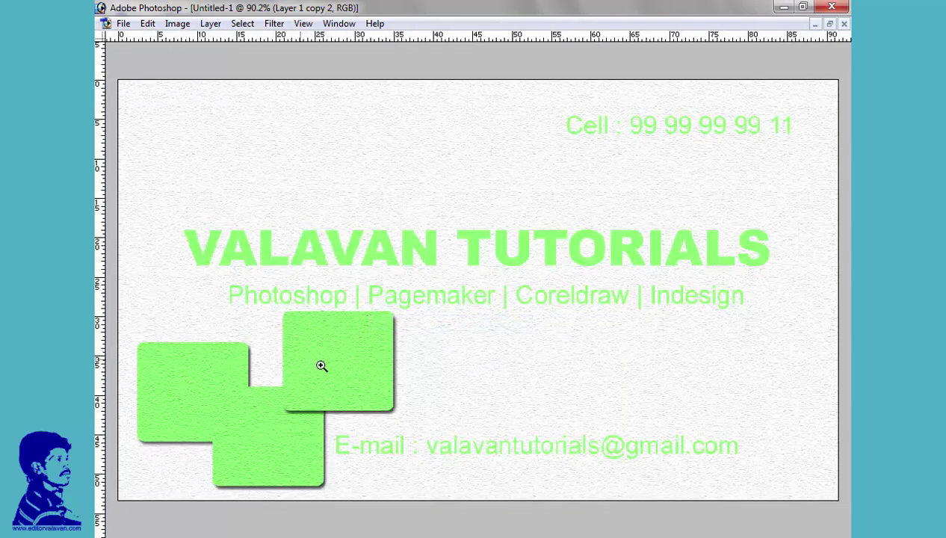
key(ctrl+o)
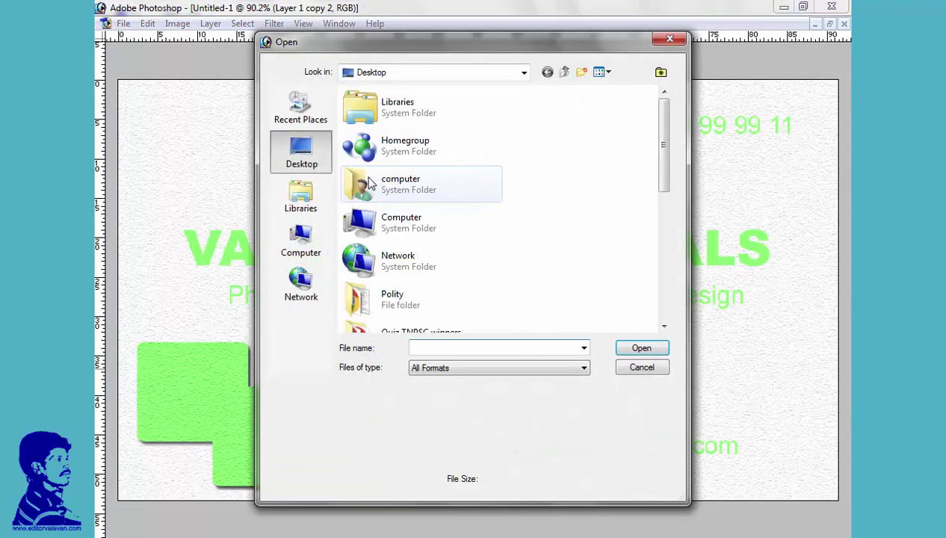
double_click(402, 114)
double_click(541, 148)
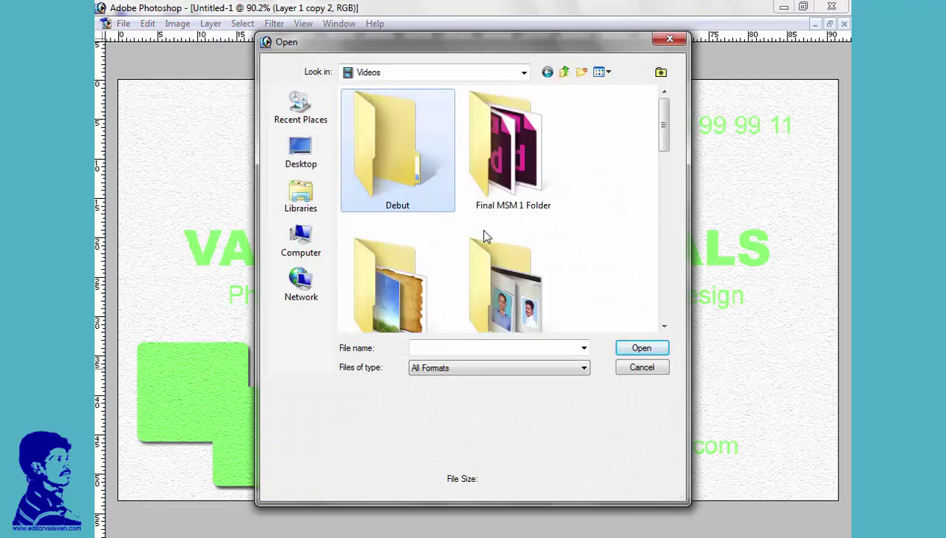
scroll(532, 207, down, 1)
key(Down)
key(Down)
key(Down)
key(Down)
key(Down)
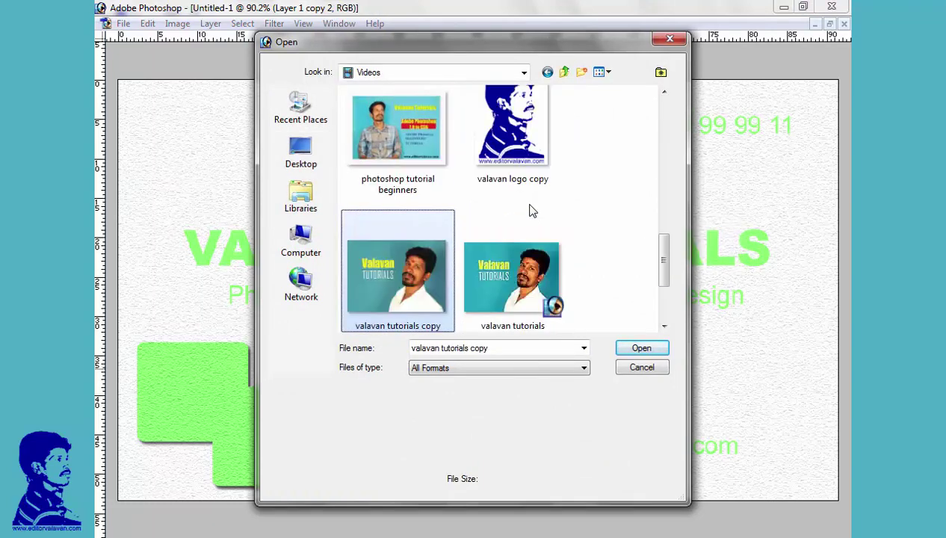
key(Down)
drag(675, 296, 672, 174)
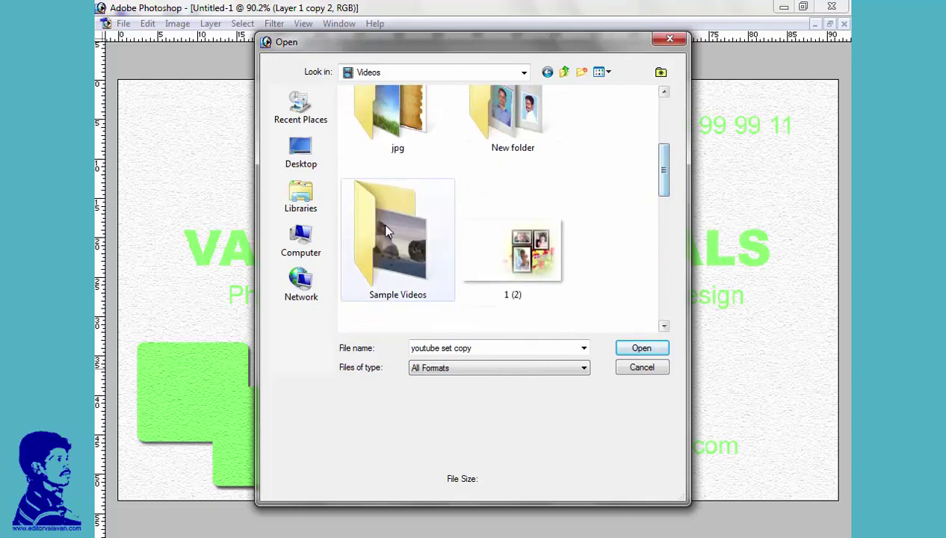
click(542, 124)
double_click(542, 123)
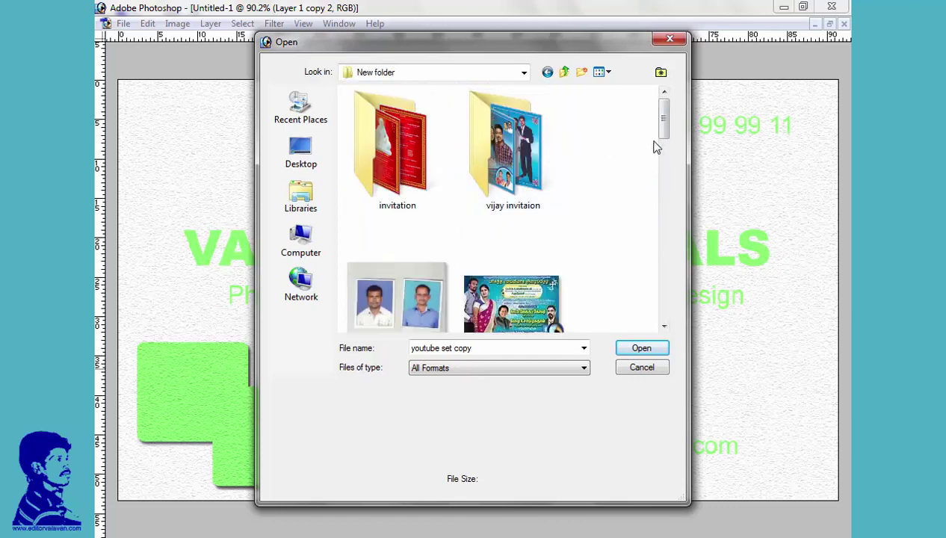
drag(665, 123, 667, 312)
key(BackSpace)
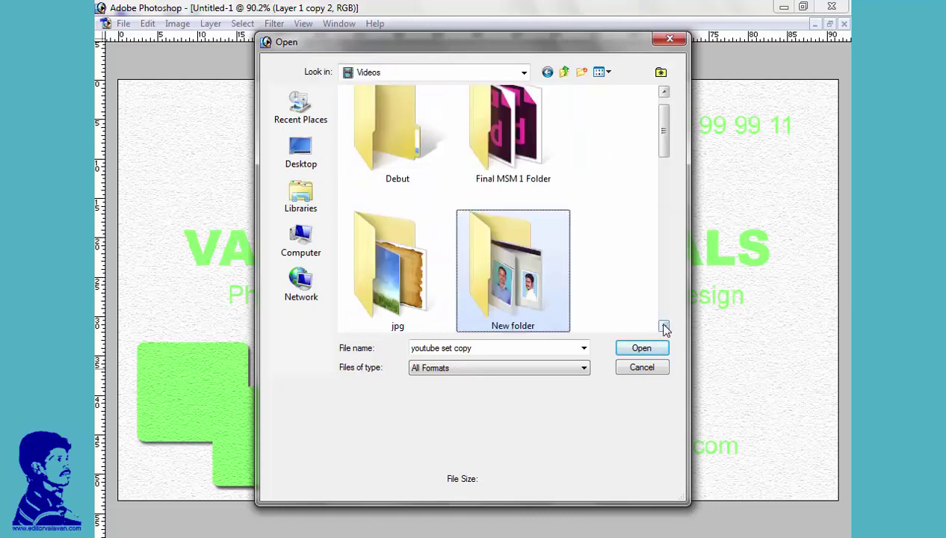
click(654, 368)
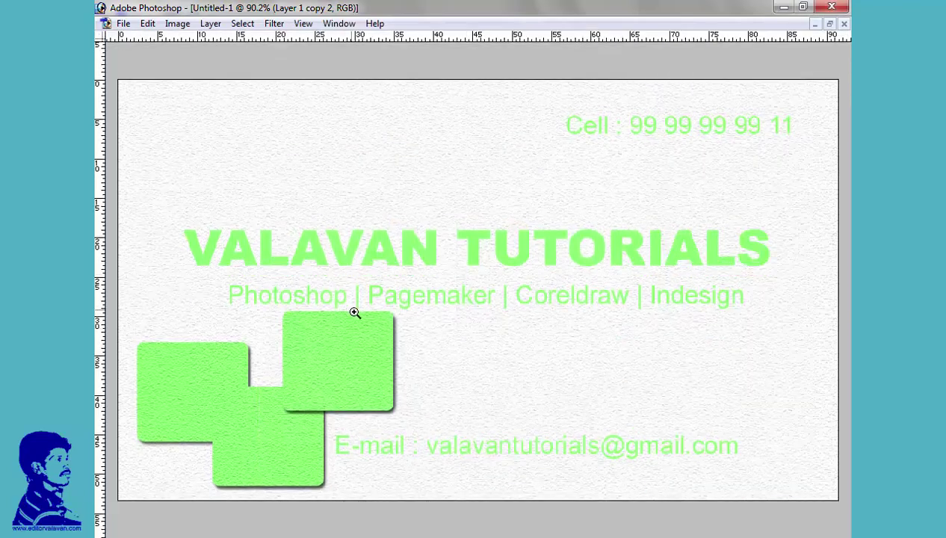
- Zoom in on the green squares, move Layer 1 copy down and the left square up
right_click(326, 245)
click(367, 255)
click(438, 261)
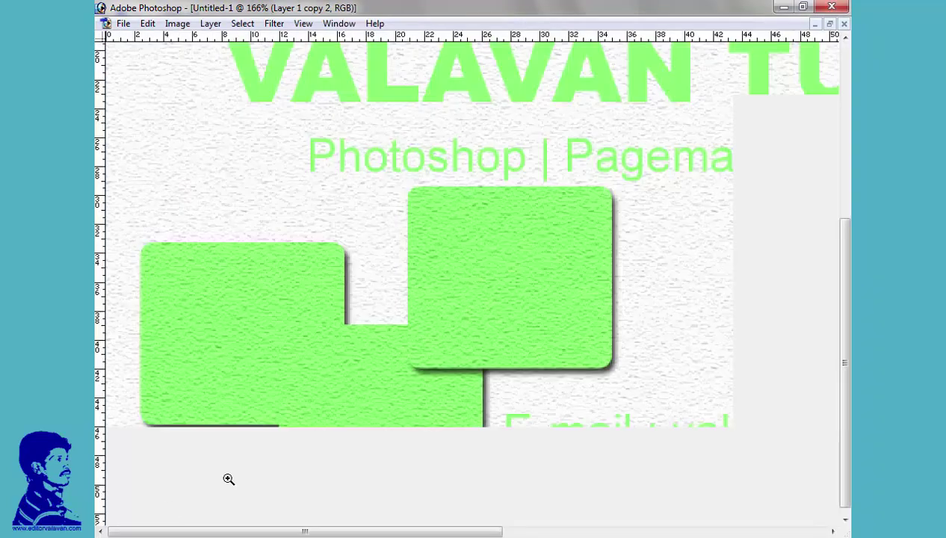
right_click(359, 386)
click(368, 398)
drag(368, 399, 369, 411)
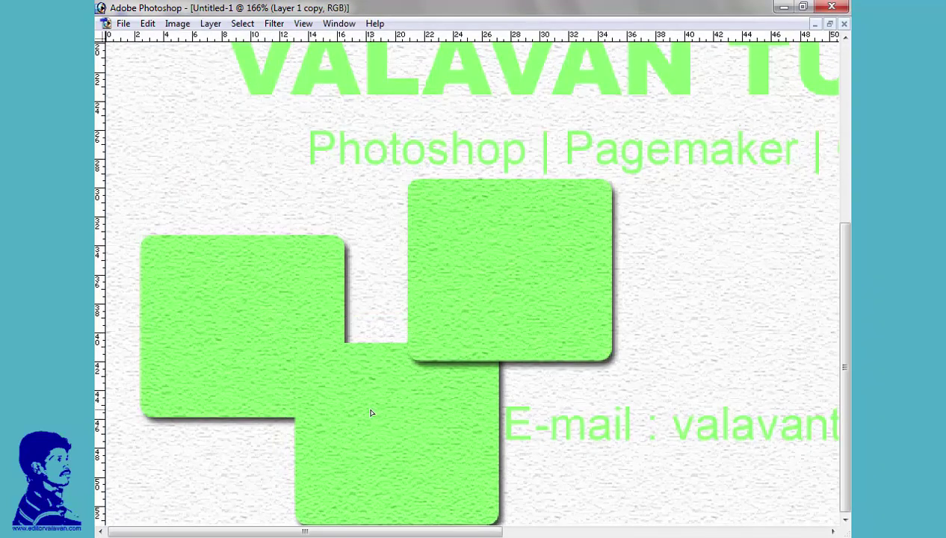
drag(299, 314, 302, 276)
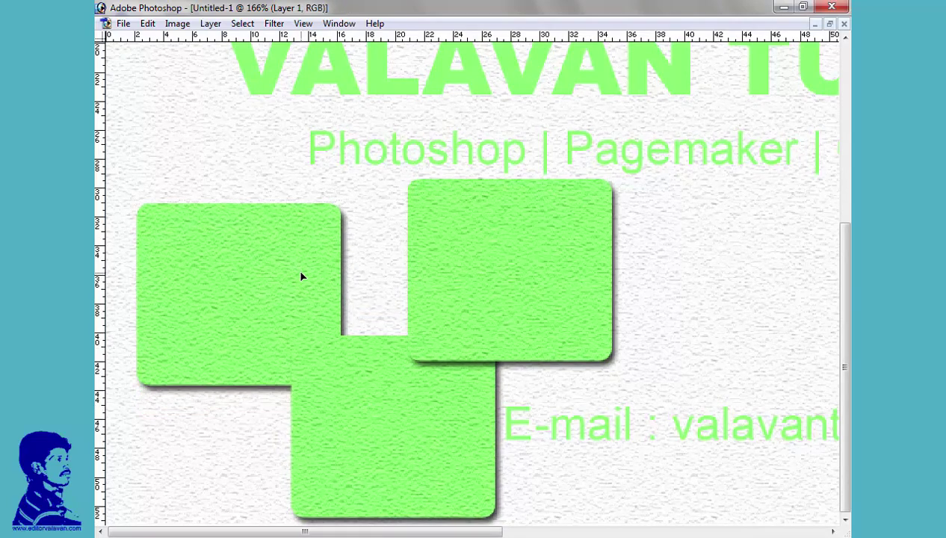
- Move the upper-right square (Layer 1 copy 2), then fit the card in view
right_click(462, 317)
click(477, 322)
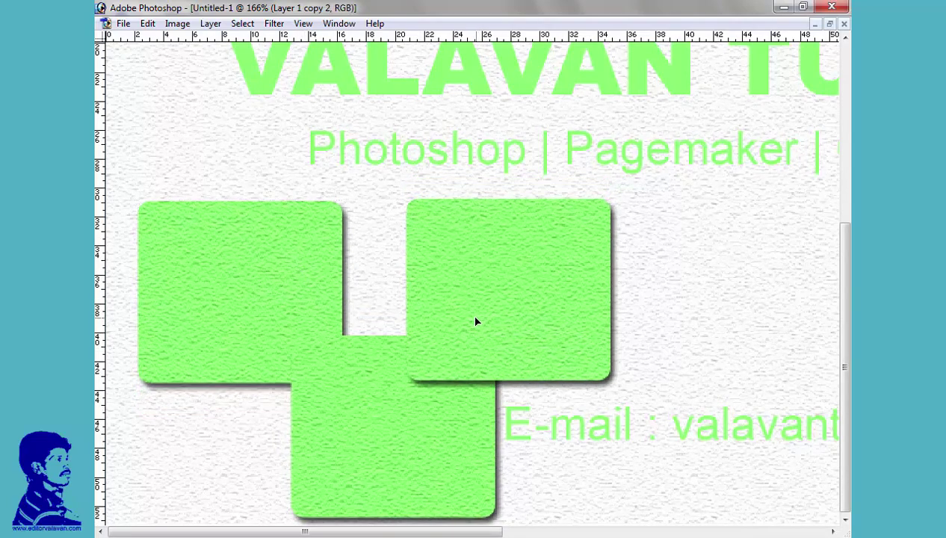
mouse_move(477, 320)
mouse_down()
mouse_move(450, 318)
mouse_move(526, 321)
mouse_up()
key(z)
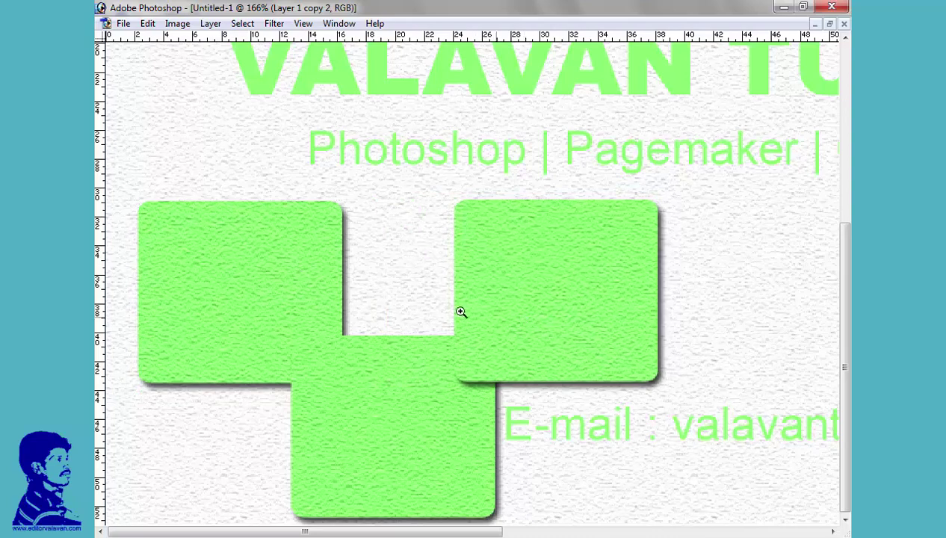
right_click(460, 313)
click(478, 314)
- Delete Layer 1 copy 2, the upper-right green square
right_click(346, 370)
click(374, 381)
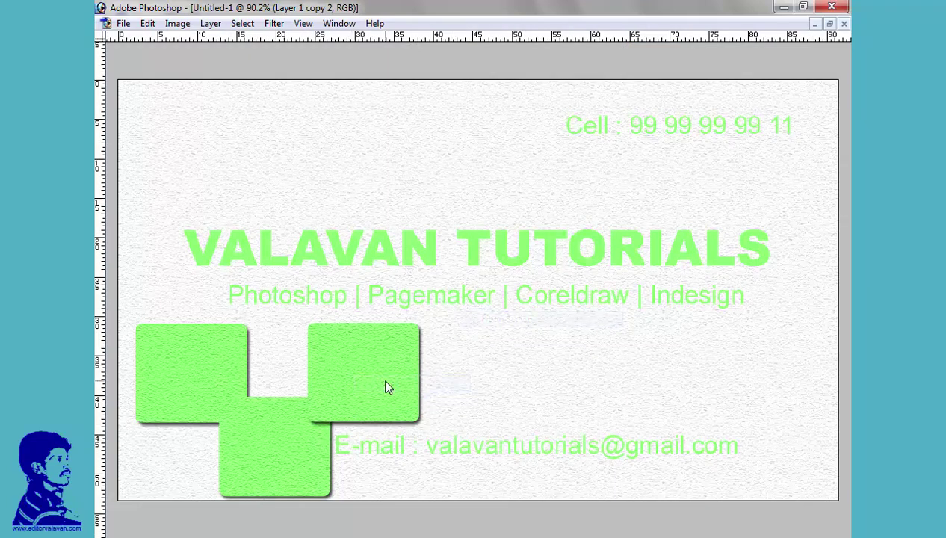
key(alt+l)
click(233, 71)
- Place Layer 1 copy beside the left square and shift the e-mail line slightly left
right_click(303, 443)
click(305, 447)
drag(305, 447, 346, 366)
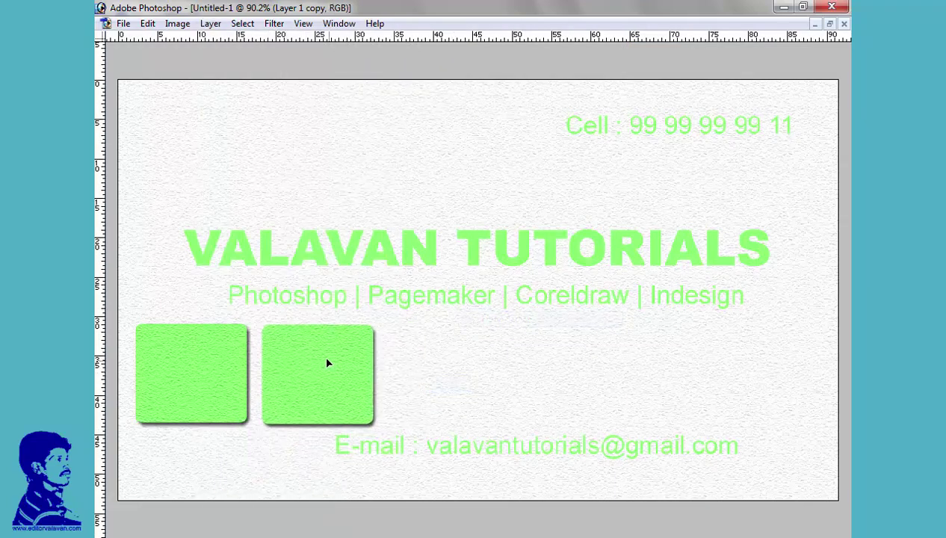
ctrl+click(463, 449)
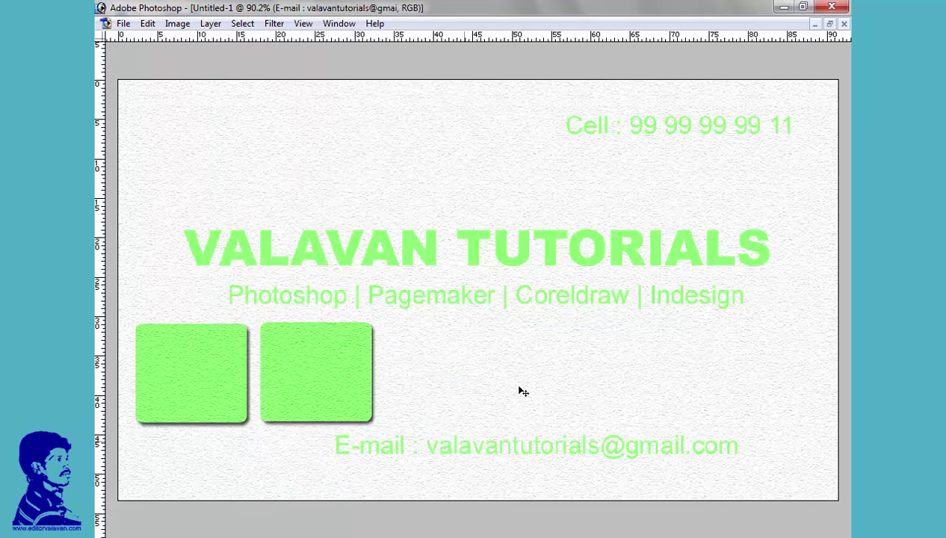
drag(520, 391, 487, 387)
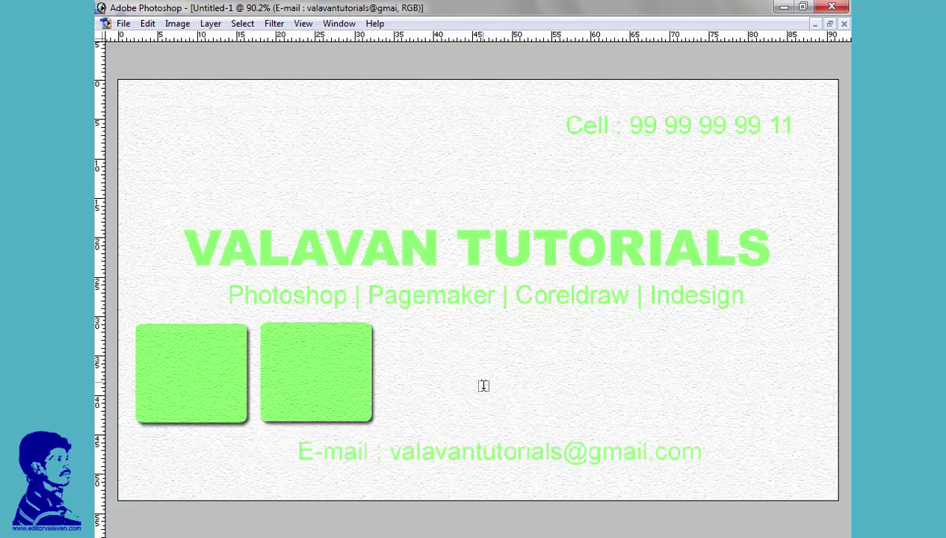
- Fill the Valavan Tutorials title with dark green 1B9D00
key(Tab)
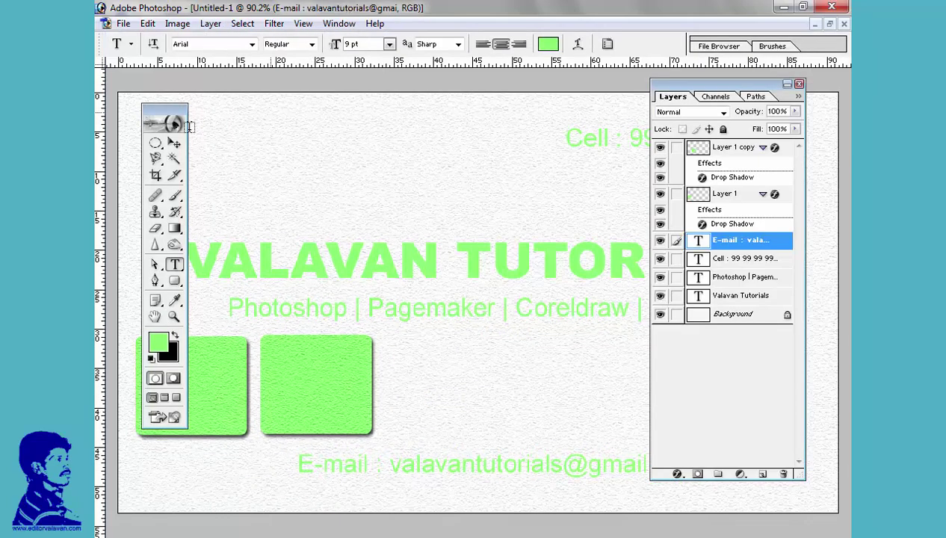
click(163, 346)
drag(598, 196, 394, 155)
click(530, 261)
click(682, 187)
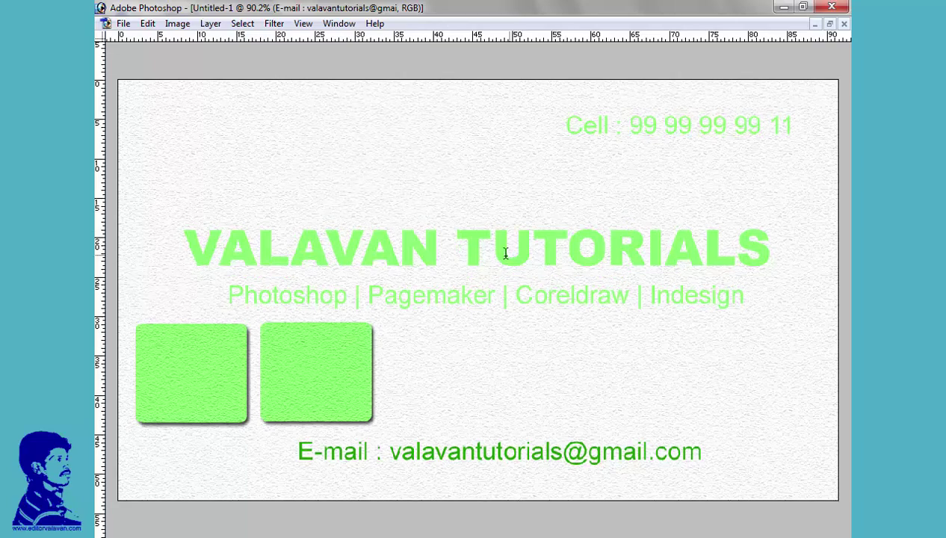
right_click(476, 239)
click(485, 240)
key(alt+BackSpace)
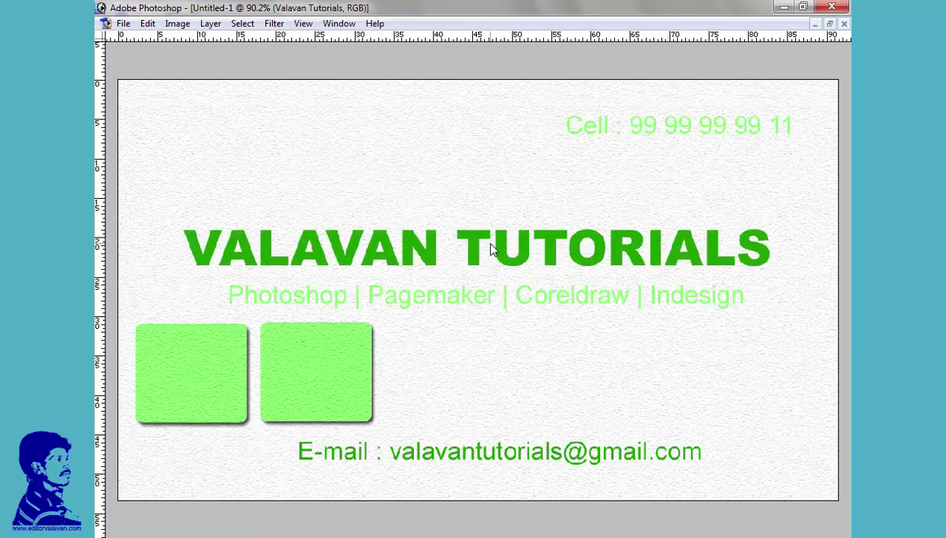
- Choose a blue background colour and fill the tagline text with it
click(561, 300)
key(Tab)
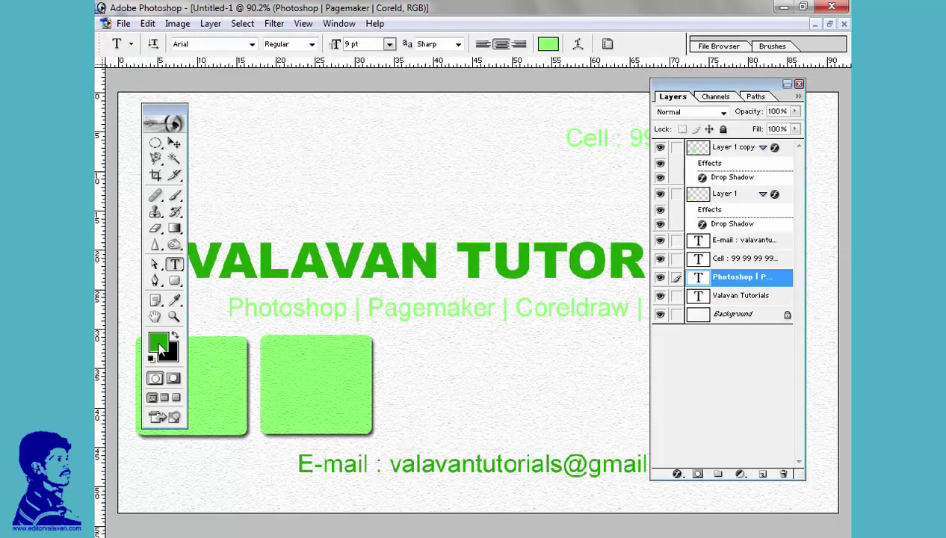
click(171, 356)
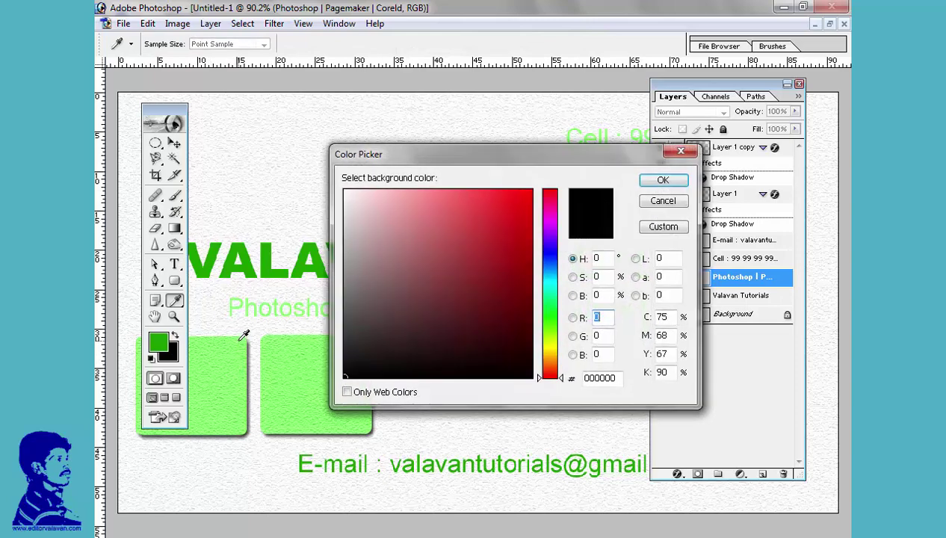
drag(551, 295, 523, 245)
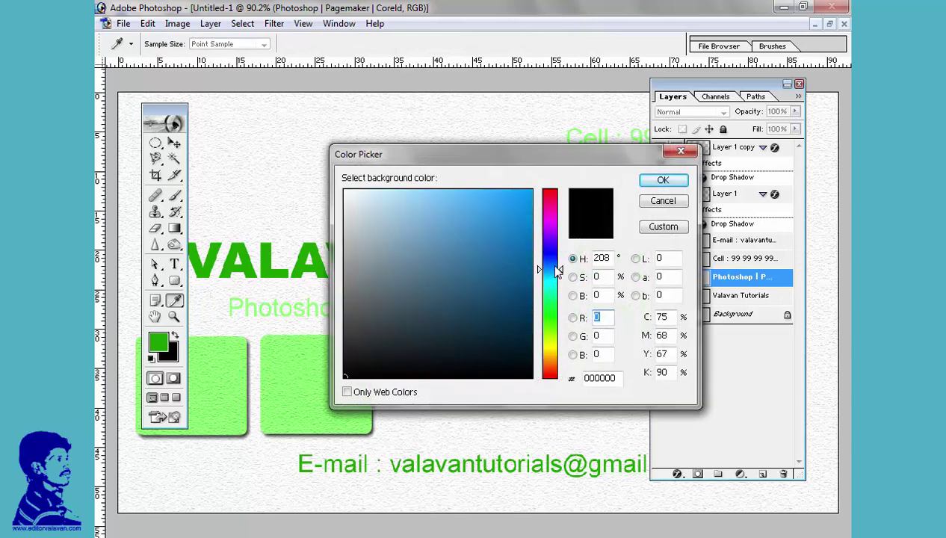
click(663, 180)
key(ctrl+BackSpace)
- Fill the Cell line with the same blue
key(Tab)
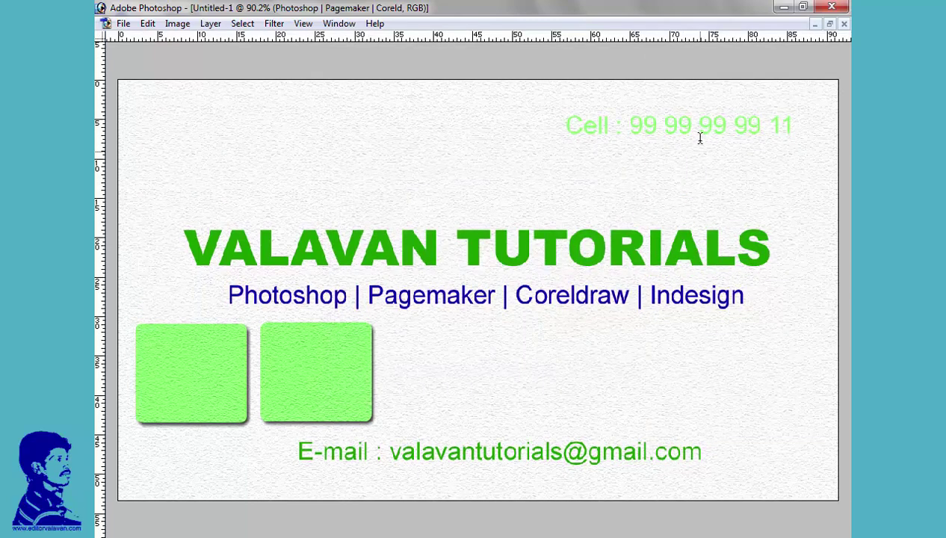
click(700, 124)
key(ctrl+BackSpace)
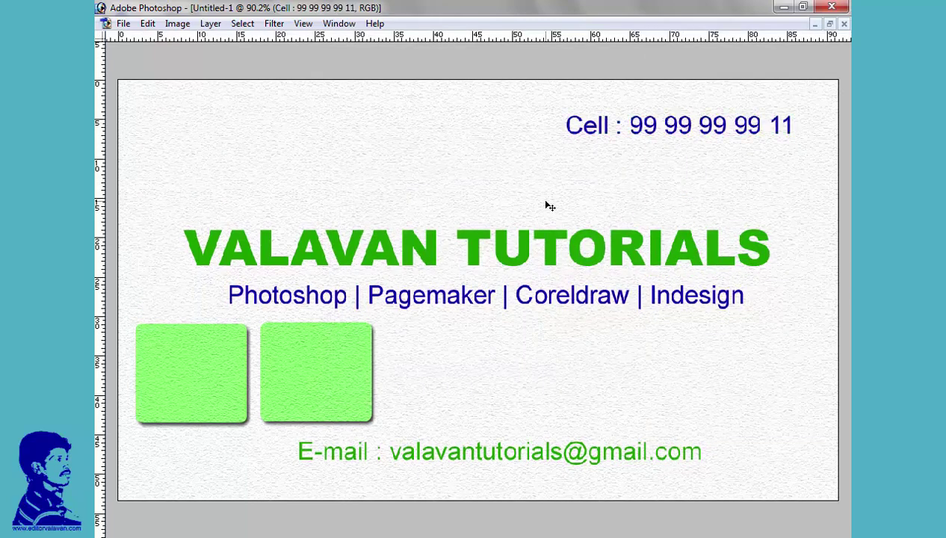
- Move both green boxes to the card centre and bring up the Open file dialog
right_click(429, 259)
right_click(333, 361)
click(351, 361)
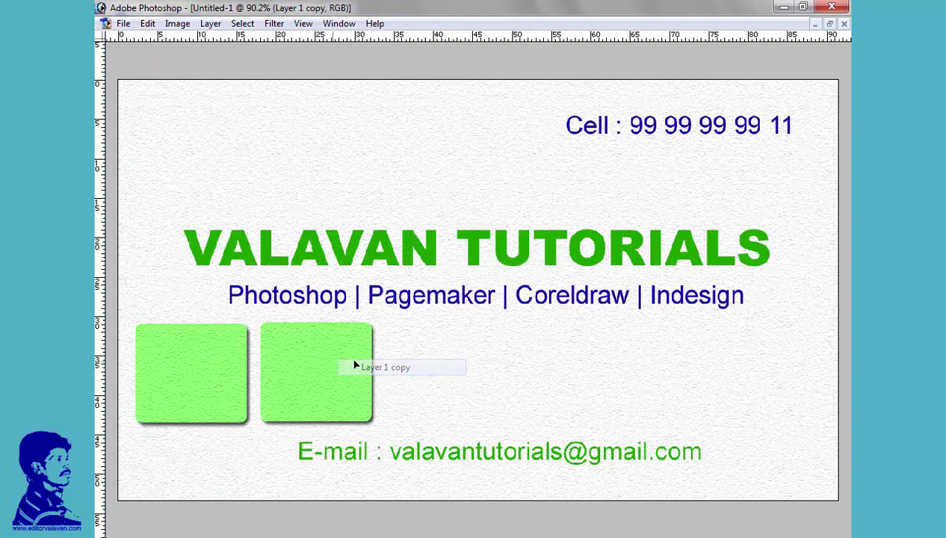
right_click(243, 364)
click(247, 359)
drag(247, 363, 433, 364)
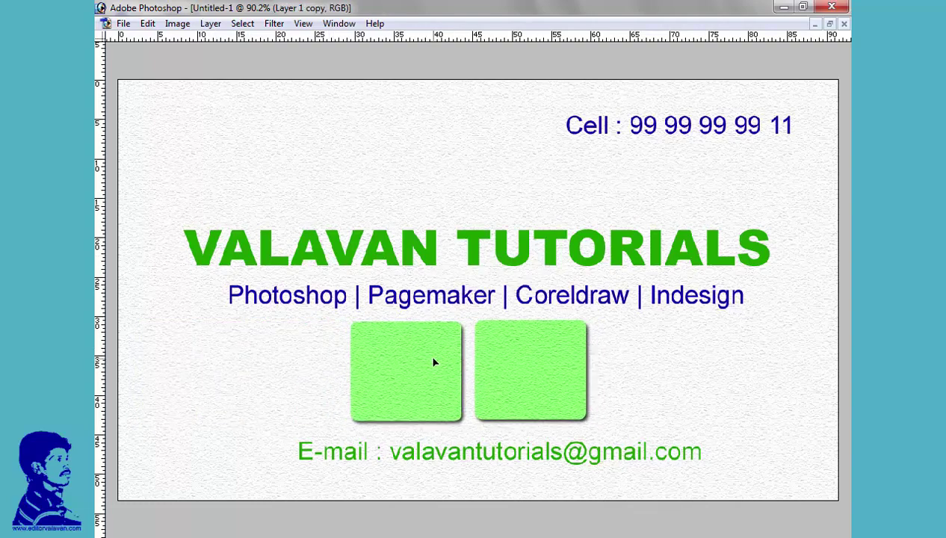
key(Tab)
key(Tab)
right_click(475, 344)
click(468, 342)
key(ctrl+o)
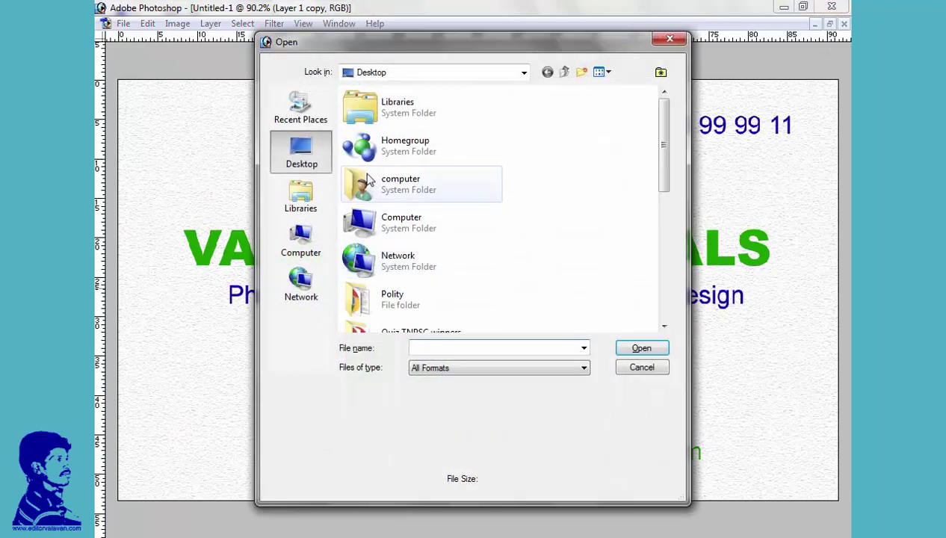
- Open the Design 2 image and move its window aside to reveal the card
click(418, 183)
drag(665, 169, 676, 311)
click(387, 202)
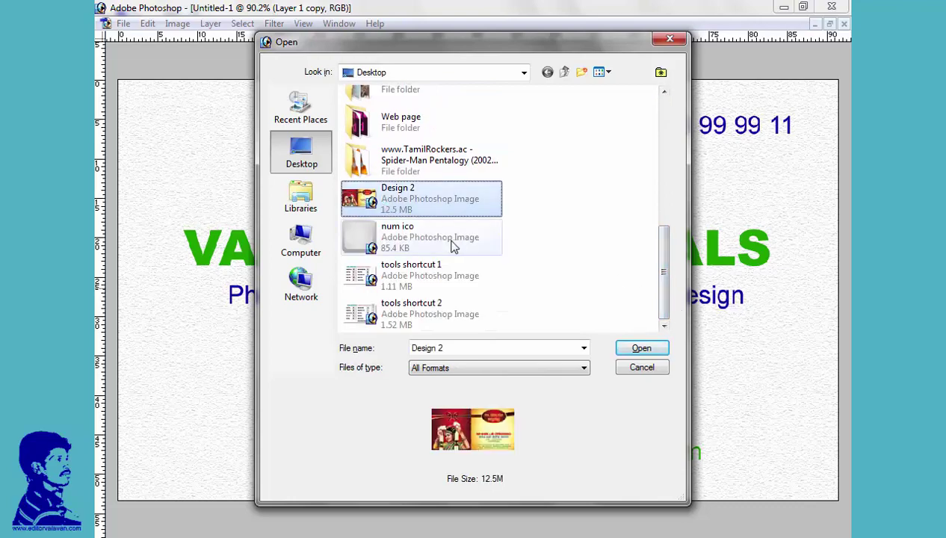
key(Return)
key(Return)
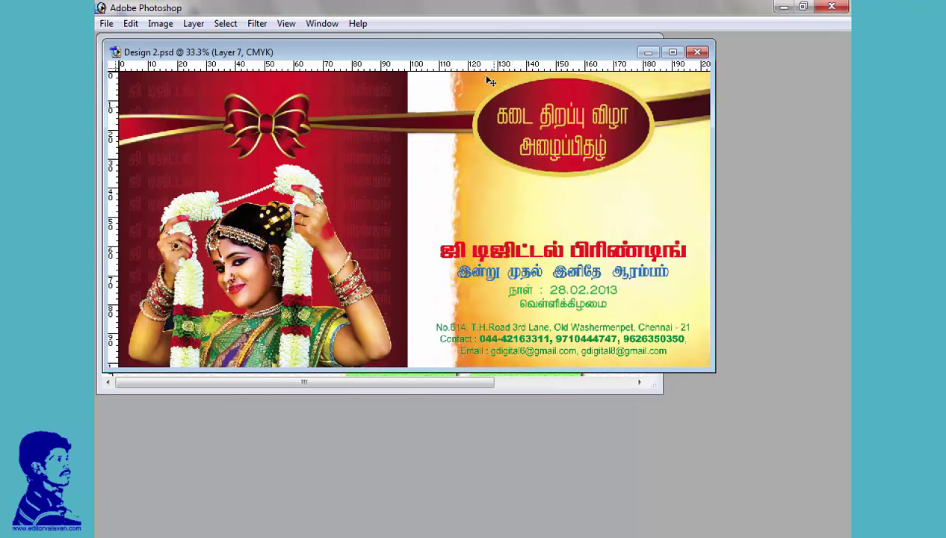
mouse_move(532, 52)
mouse_down()
mouse_move(674, 82)
mouse_move(722, 224)
mouse_up()
- Drag the orange torn-edge layer onto the card and enlarge the card window
drag(643, 314, 557, 152)
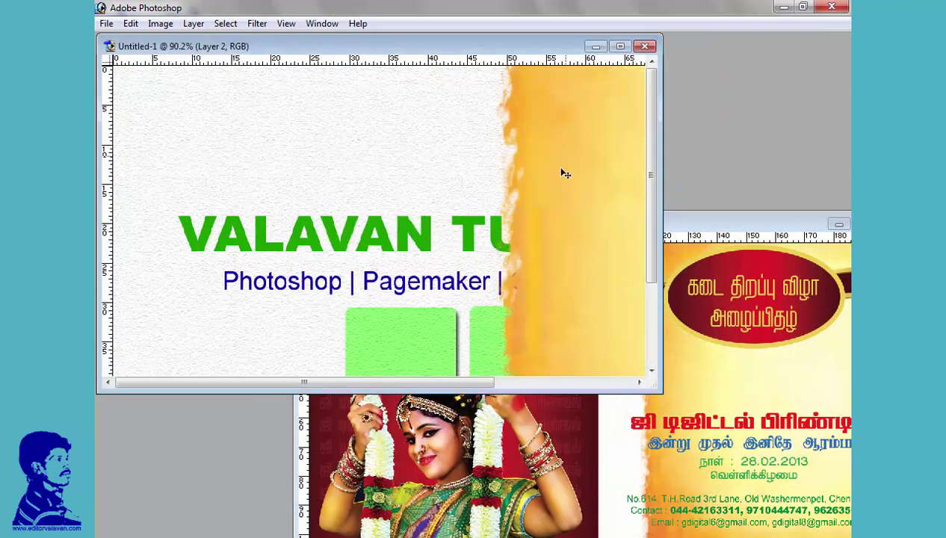
right_click(496, 173)
click(542, 184)
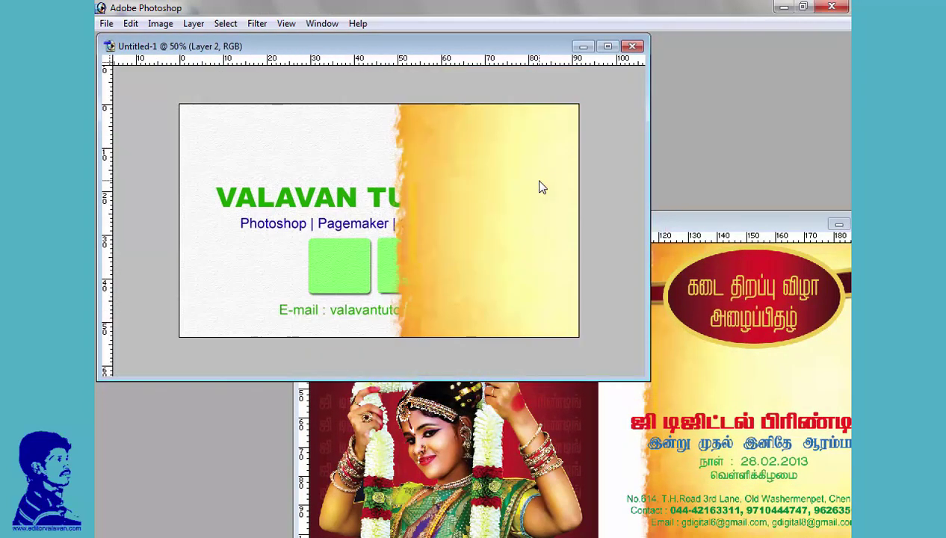
key(ctrl+minus)
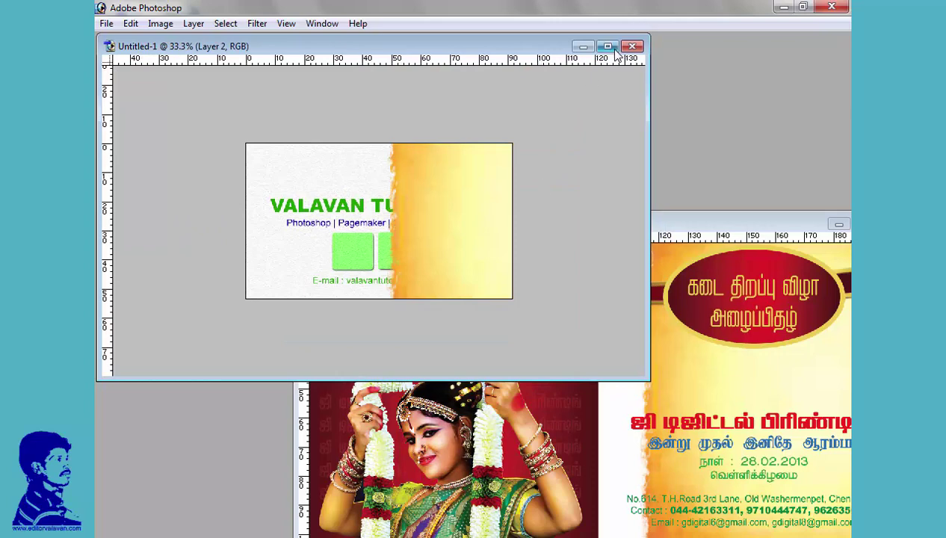
click(608, 47)
- Move the orange strip left and rotate it with Free Transform
drag(509, 285, 389, 299)
key(ctrl+t)
mouse_move(595, 169)
mouse_down()
mouse_move(660, 295)
mouse_move(593, 211)
mouse_move(583, 324)
mouse_move(624, 335)
mouse_move(602, 369)
mouse_move(323, 224)
mouse_up()
key(Return)
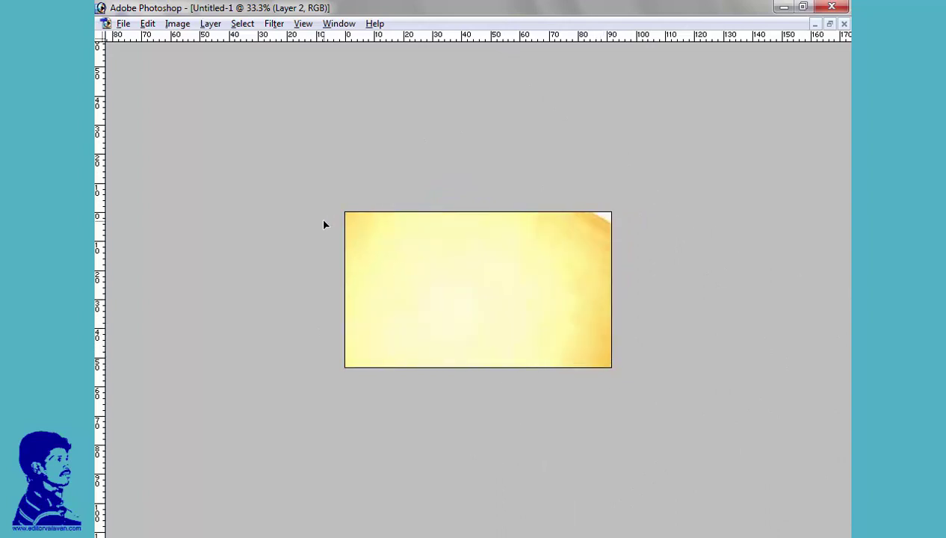
- Rotate a copy of the orange strip and place it at the top-left corner
key(ctrl+t)
mouse_move(708, 80)
mouse_down()
mouse_move(757, 337)
mouse_move(382, 483)
mouse_move(359, 439)
mouse_up()
mouse_move(541, 337)
mouse_down()
mouse_move(306, 182)
mouse_move(271, 194)
mouse_move(623, 228)
mouse_move(477, 264)
mouse_move(334, 259)
mouse_up()
key(ctrl+0)
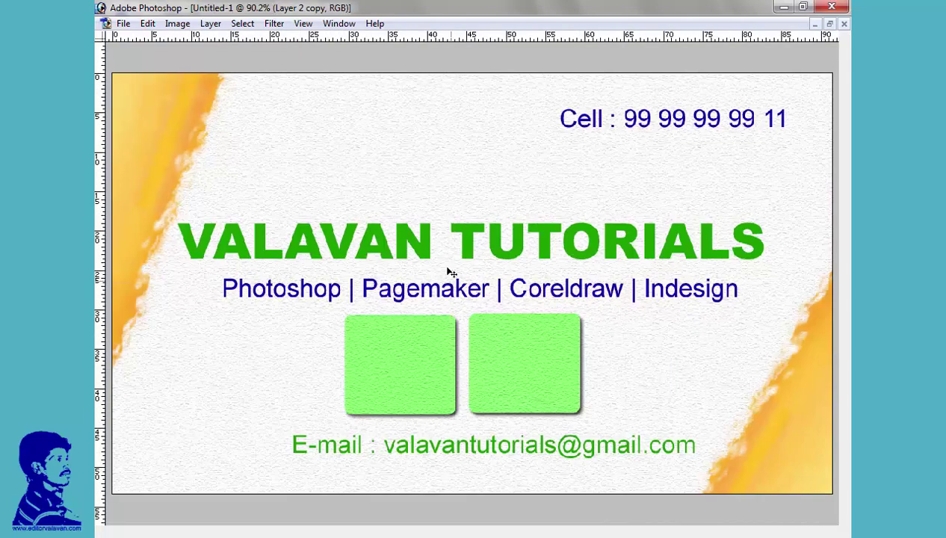
- Commit a final Free Transform on the corner strip and zoom the card to fill the window
right_click(358, 158)
key(Escape)
key(ctrl+minus)
key(ctrl+minus)
key(ctrl+minus)
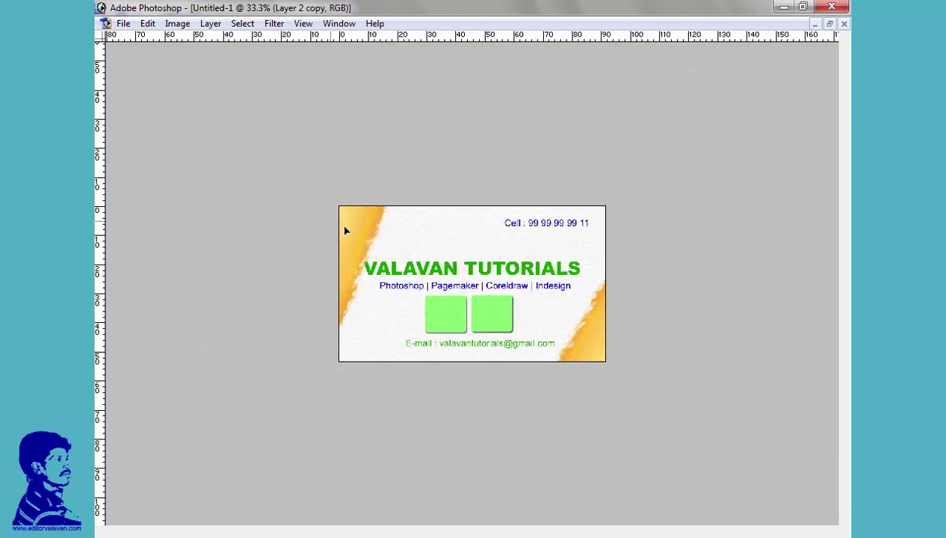
drag(340, 223, 361, 231)
key(ctrl+z)
click(153, 24)
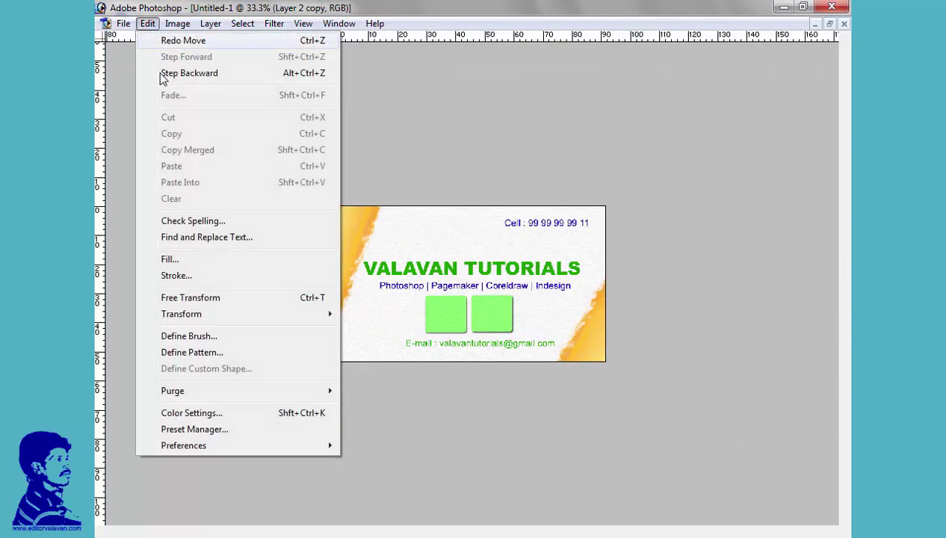
click(202, 297)
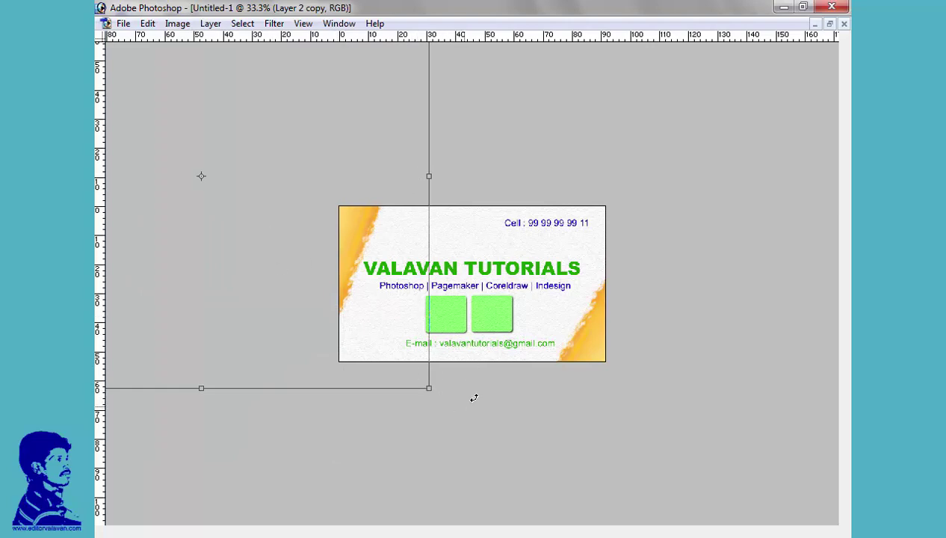
key(Return)
key(z)
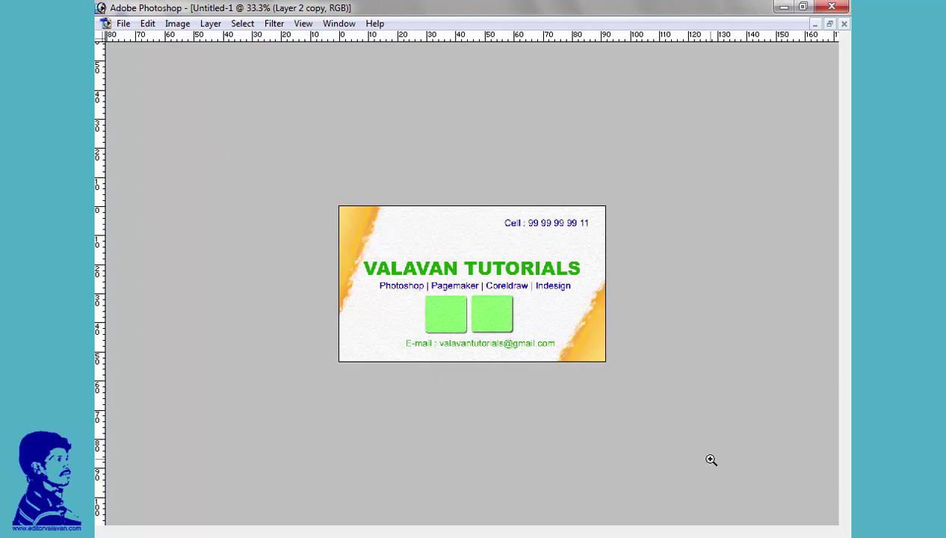
key(ctrl+0)
- Select the VALAVAN TUTORIALS title layer and duplicate it in the Layers palette
right_click(425, 254)
click(441, 261)
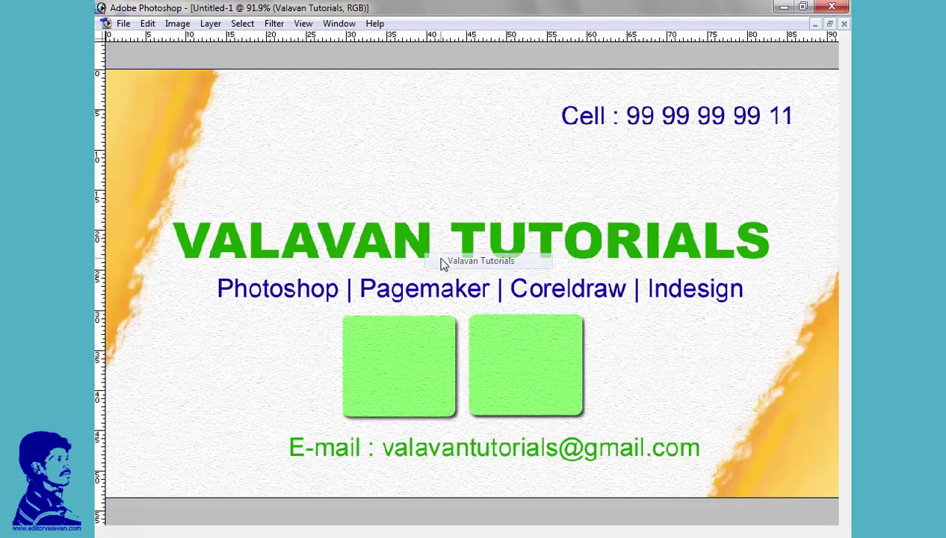
key(F7)
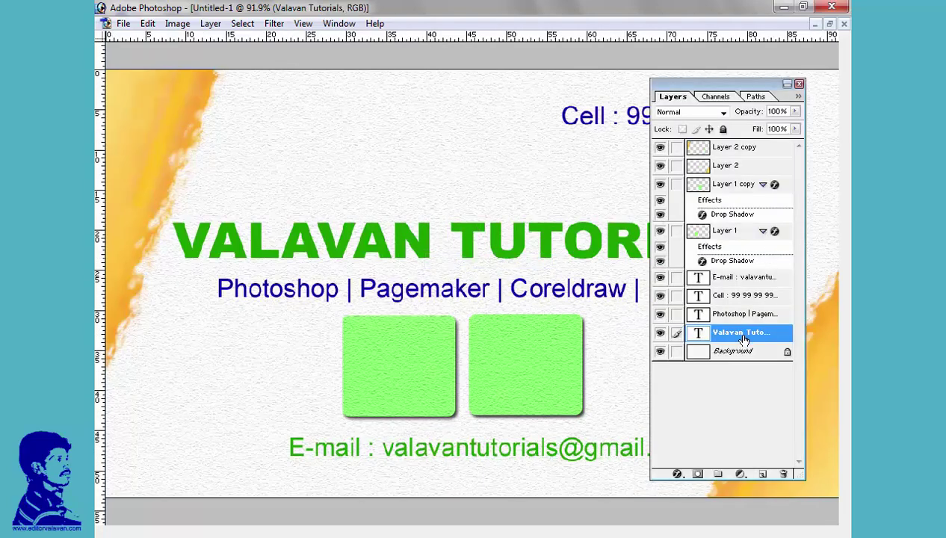
drag(744, 337, 770, 413)
drag(767, 473, 762, 474)
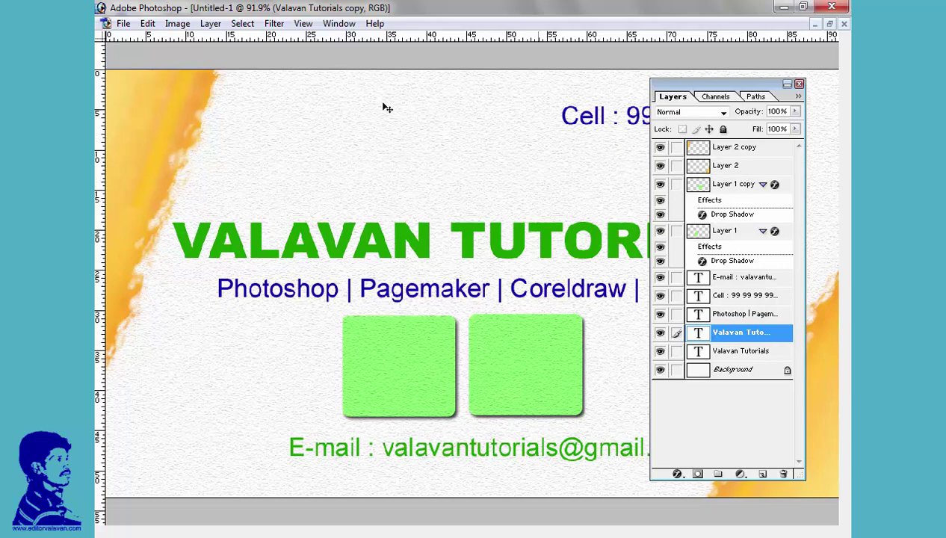
- Free Transform the title copy, flipping it upside down just beneath the original
click(147, 23)
click(225, 296)
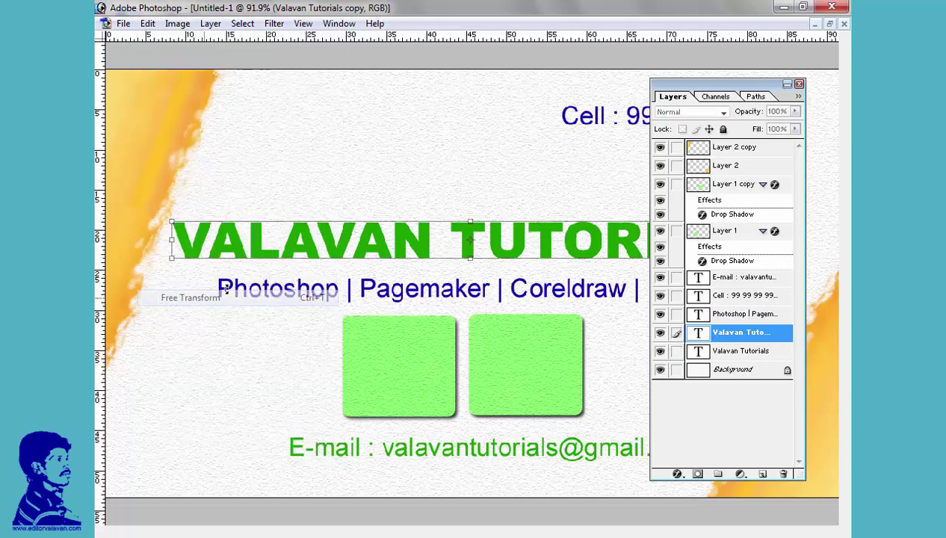
drag(472, 222, 474, 284)
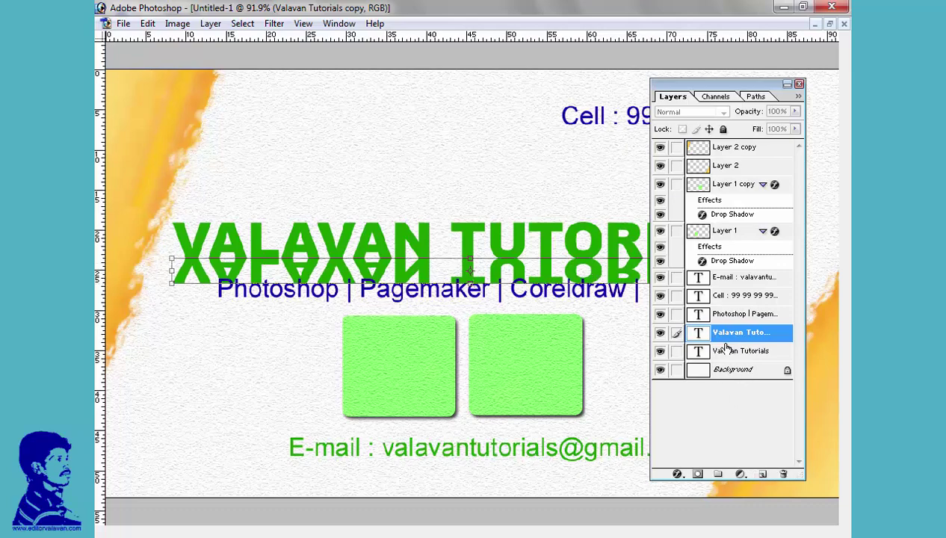
key(Return)
- Set the flipped title copy's opacity to 36%
key(Tab)
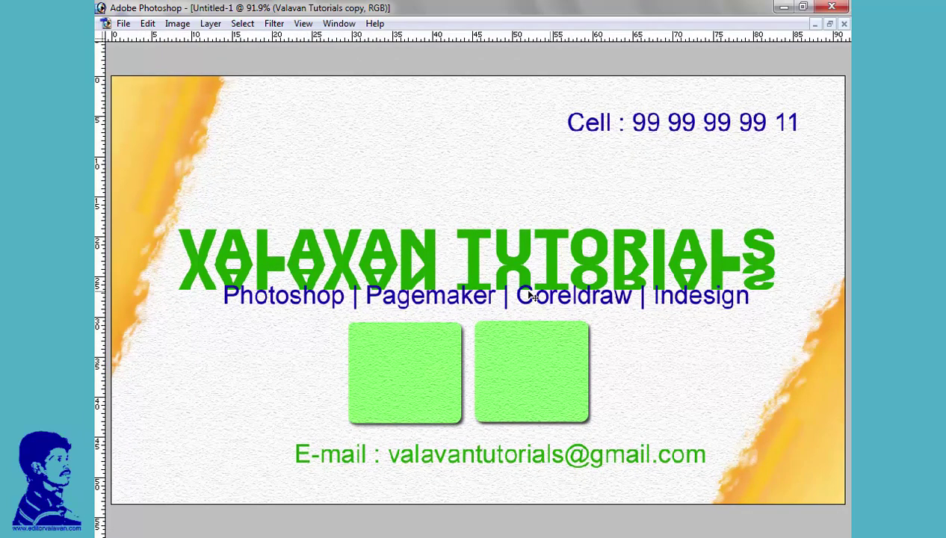
key(Tab)
click(795, 112)
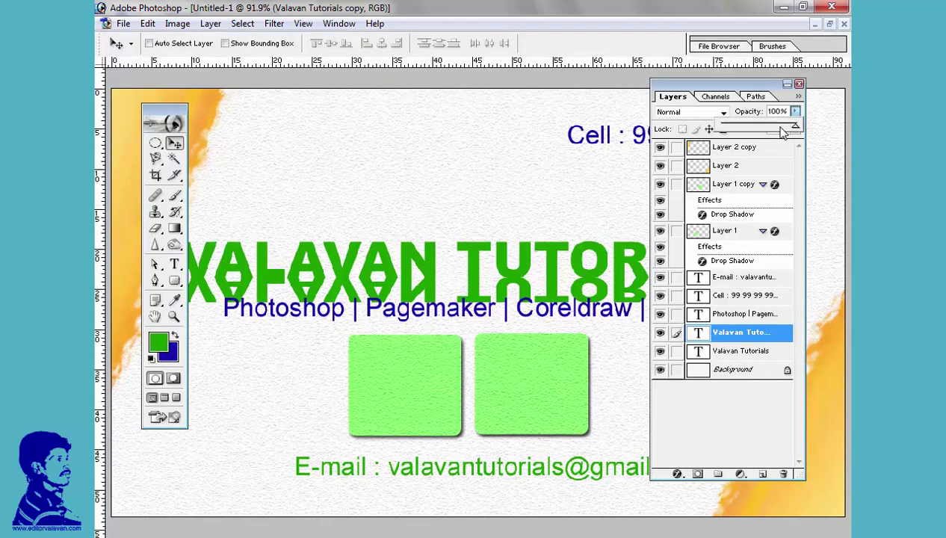
drag(778, 131, 754, 131)
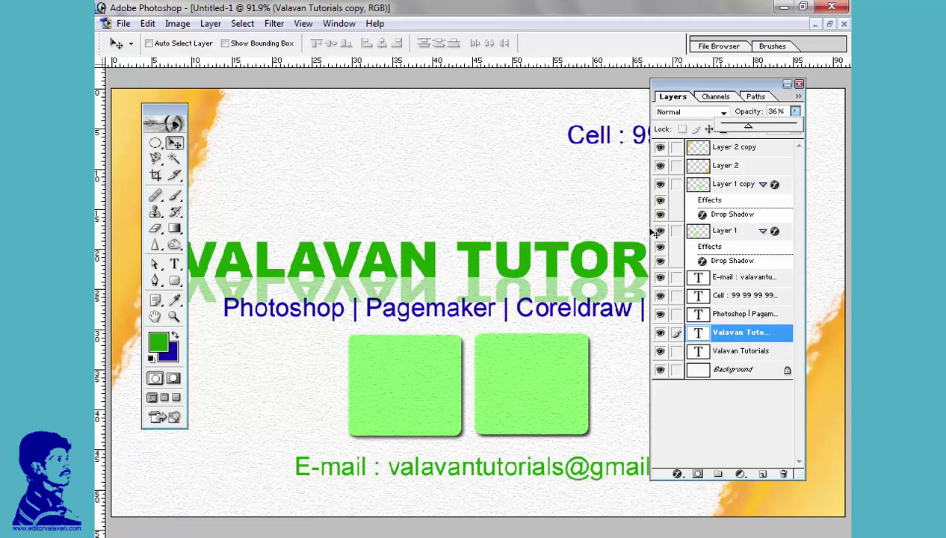
key(Return)
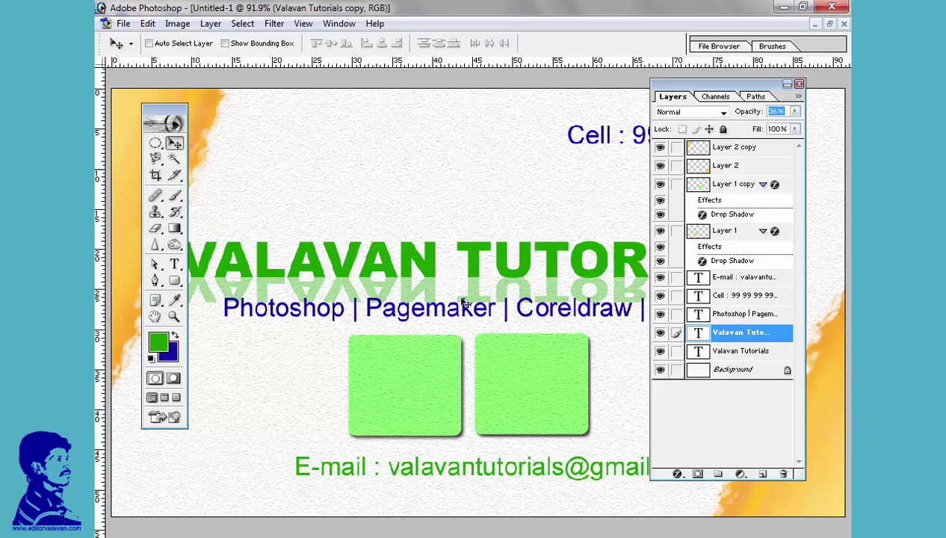
- Rasterize the reflection layer and draw a rectangular marquee across its lower part
right_click(744, 342)
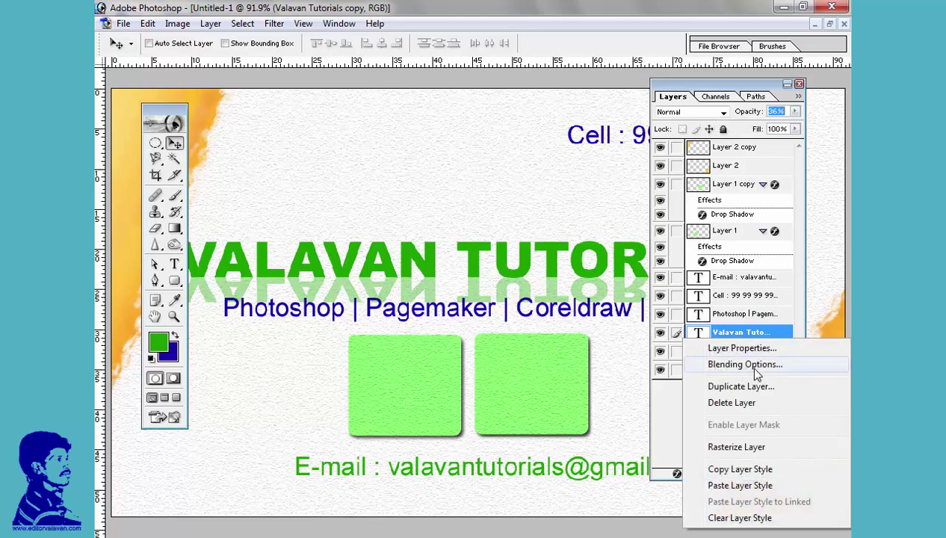
click(753, 448)
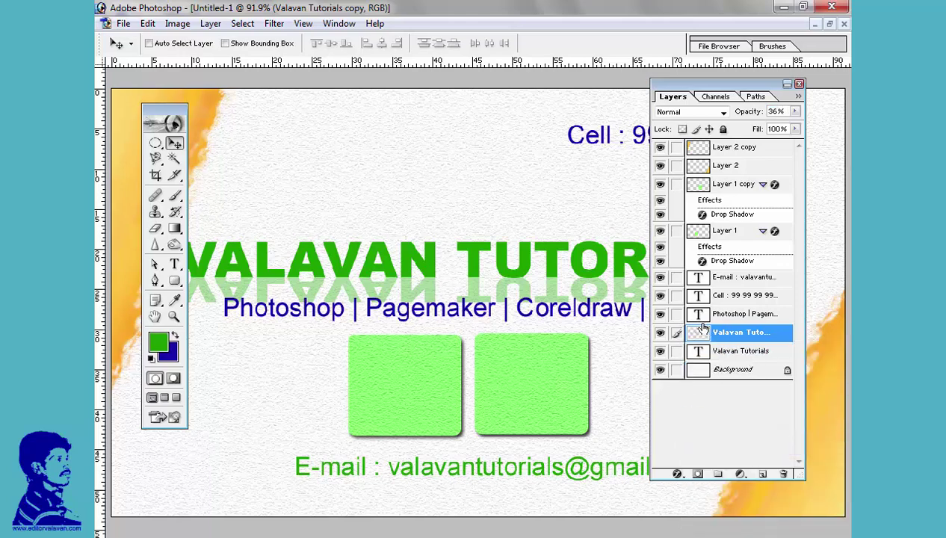
click(155, 142)
click(221, 143)
key(Tab)
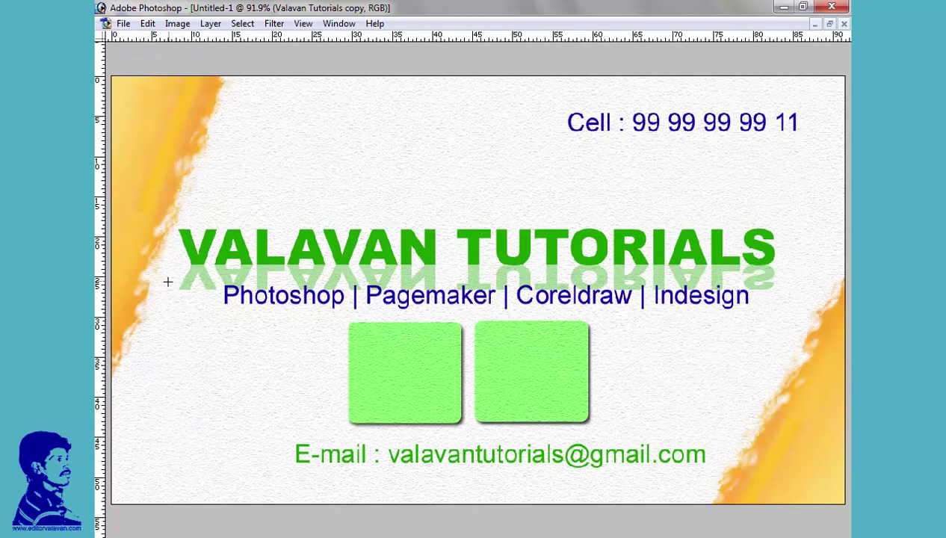
drag(223, 293, 806, 372)
key(Tab)
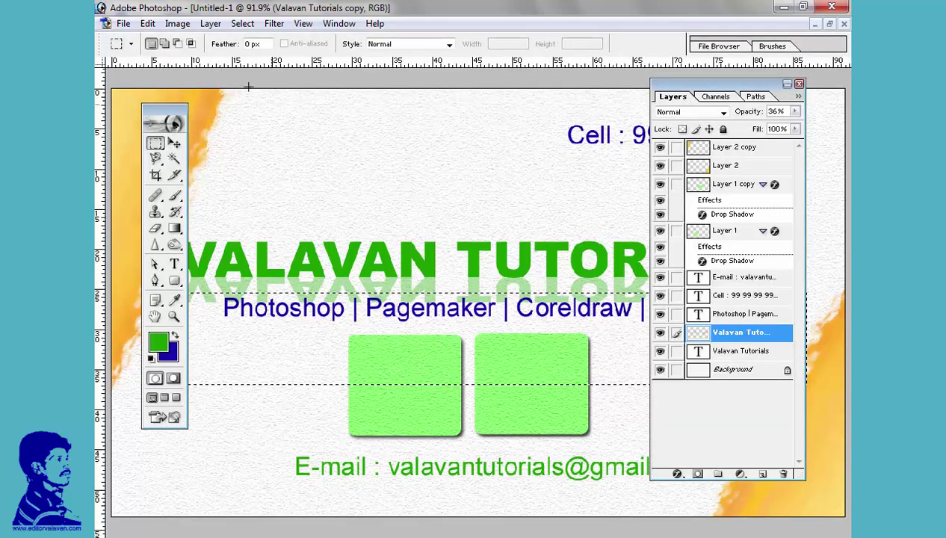
- Feather the selection 25 px, clear it so the reflection fades, then deselect
click(210, 24)
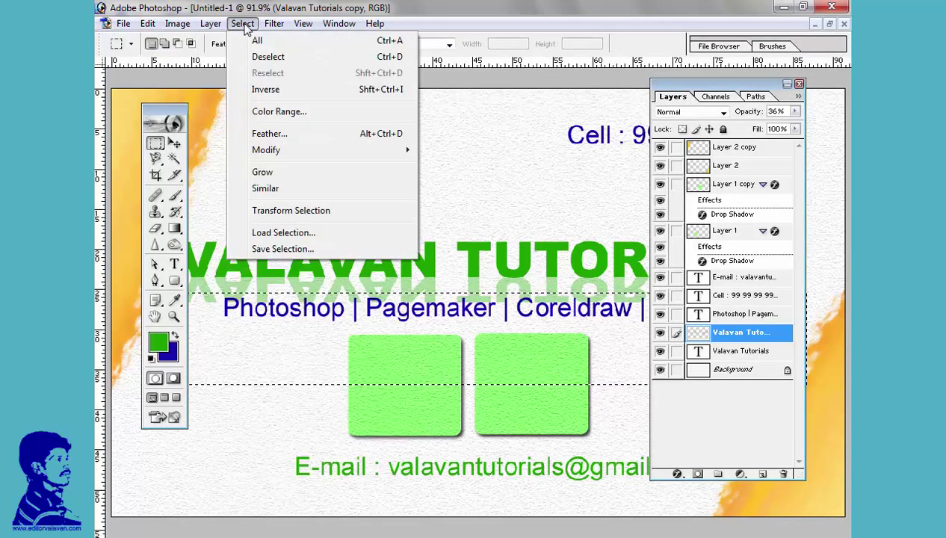
click(272, 133)
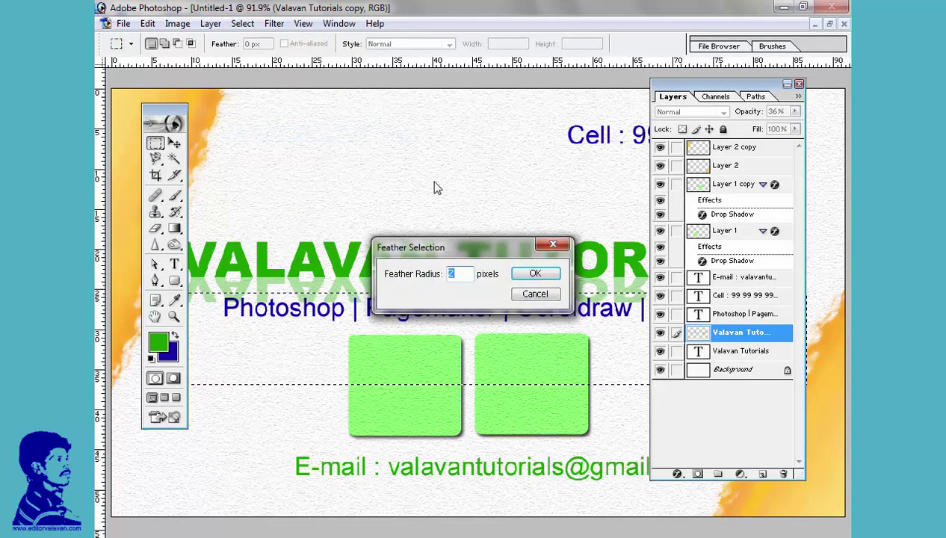
key(Return)
key(Tab)
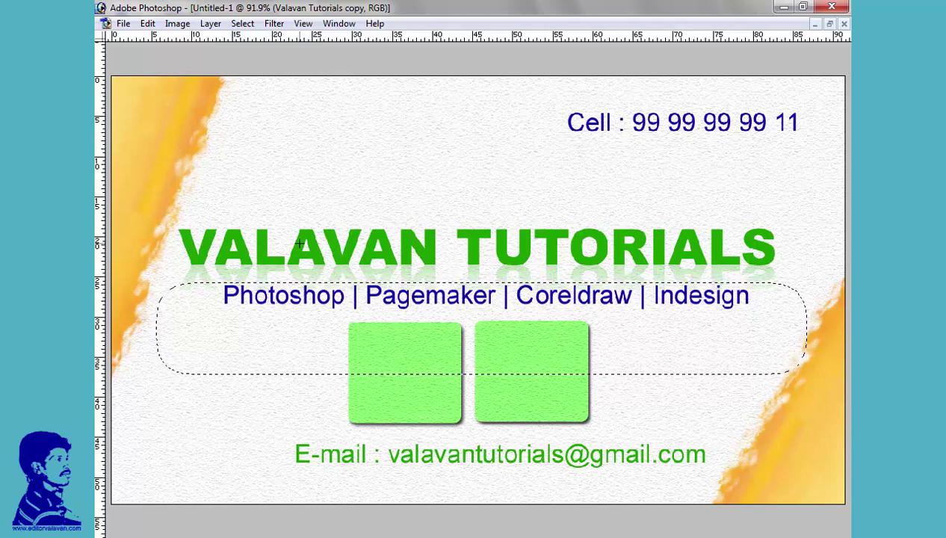
key(ctrl+d)
drag(160, 202, 521, 356)
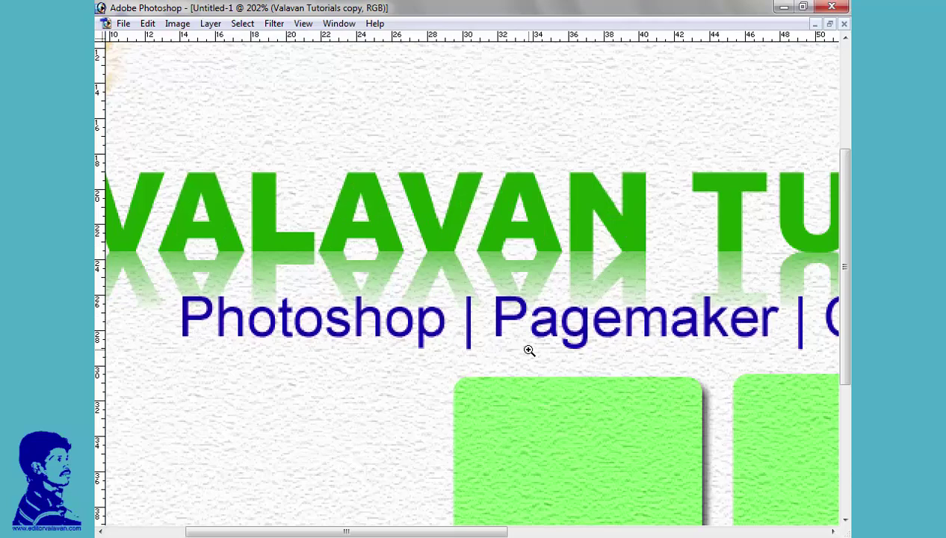
- Set the title reflection's opacity to 65%
key(Tab)
key(Tab)
key(ctrl+0)
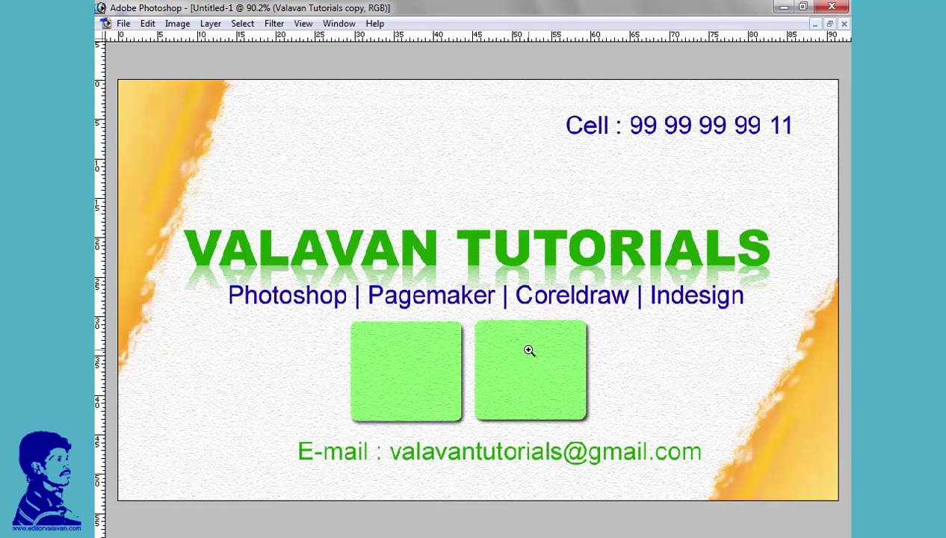
key(Tab)
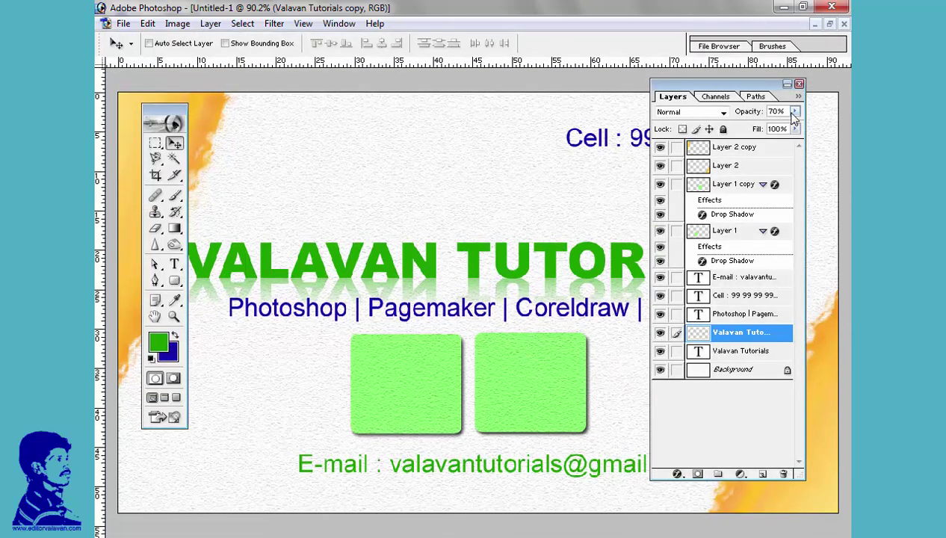
key(2)
key(7)
key(6)
key(5)
key(4)
key(7)
key(7)
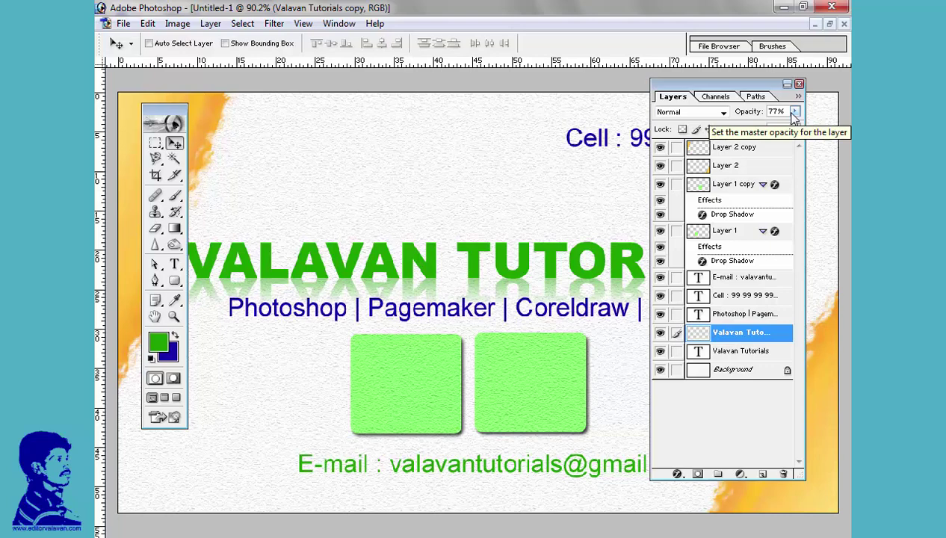
key(9)
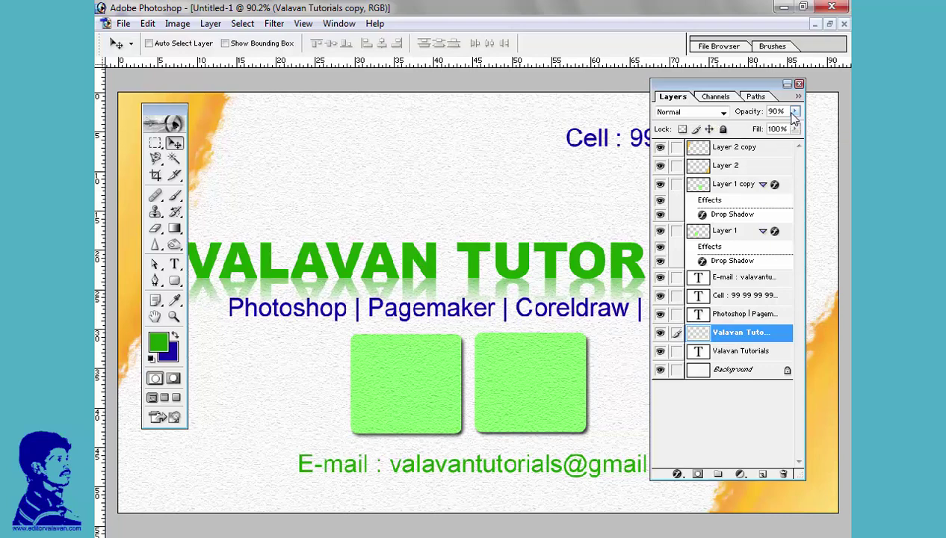
key(6)
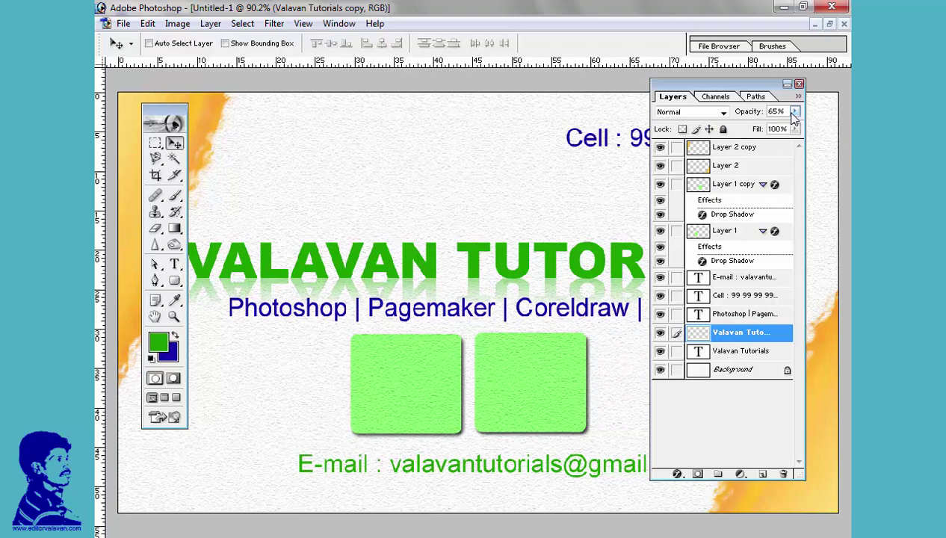
key(Tab)
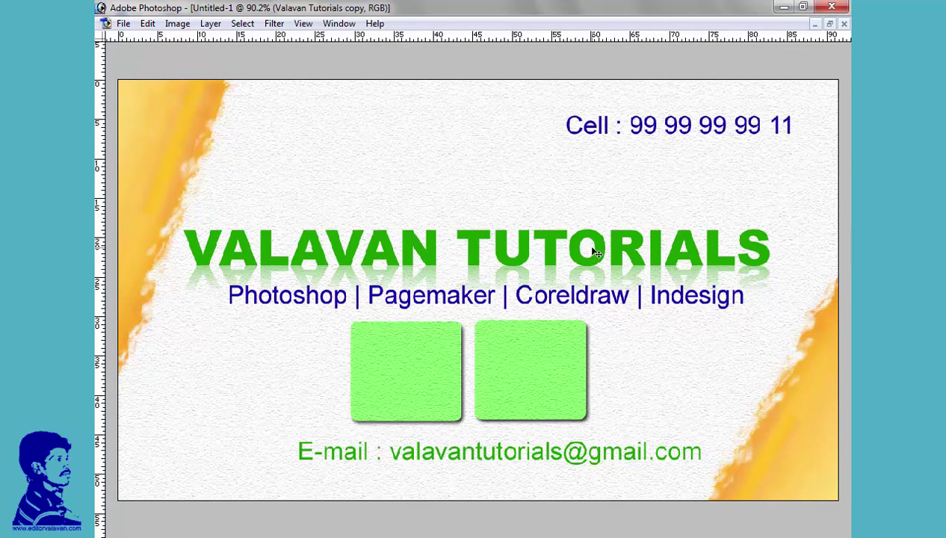
key(Tab)
key(Tab)
- Zoom out and select Layer 2 copy, the top-left orange strip's layer
right_click(472, 265)
key(Escape)
right_click(494, 243)
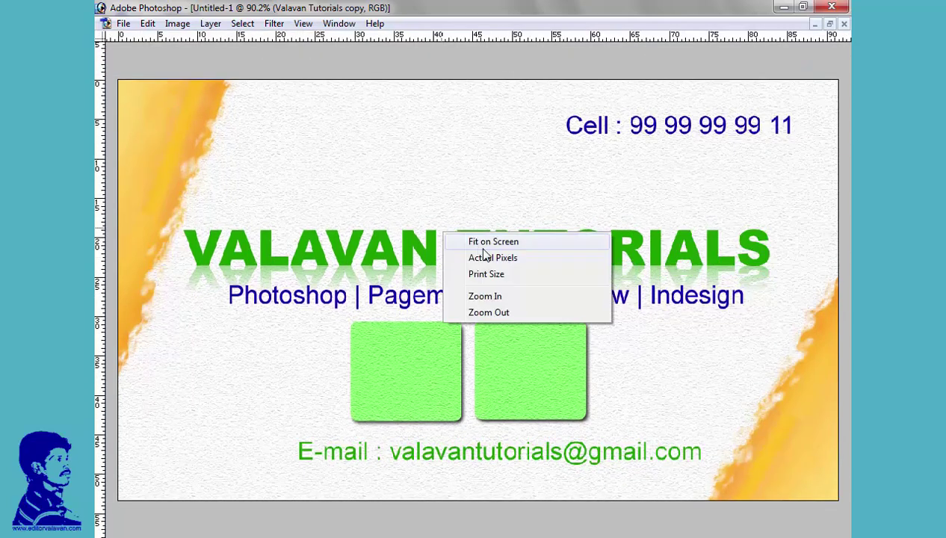
key(Escape)
key(ctrl+minus)
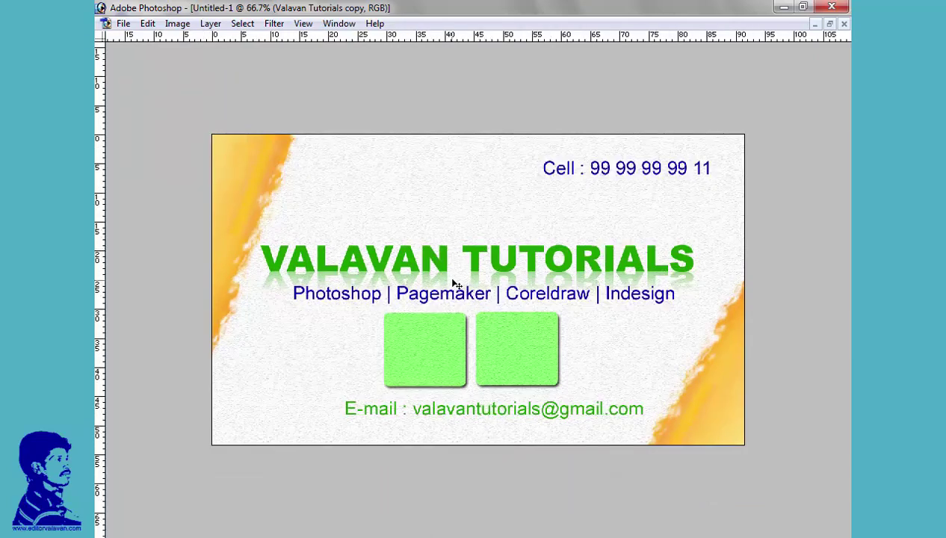
right_click(247, 177)
click(250, 183)
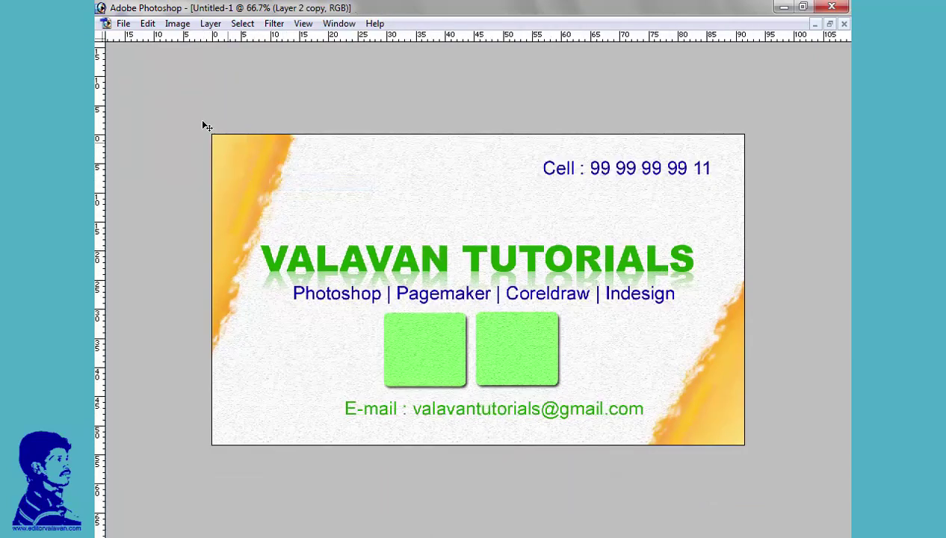
click(178, 23)
mouse_move(210, 63)
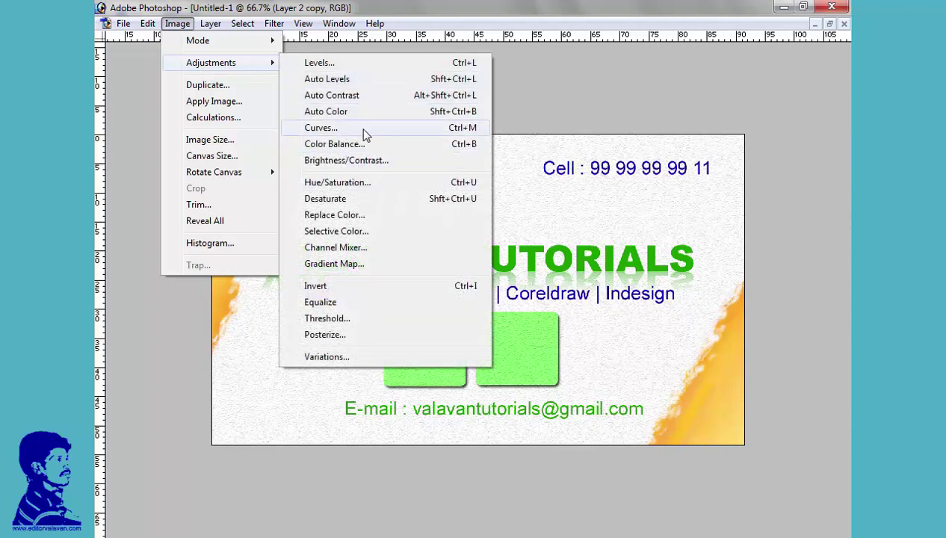
- Shift the top-left orange strip's hue to green with Hue/Saturation
click(362, 188)
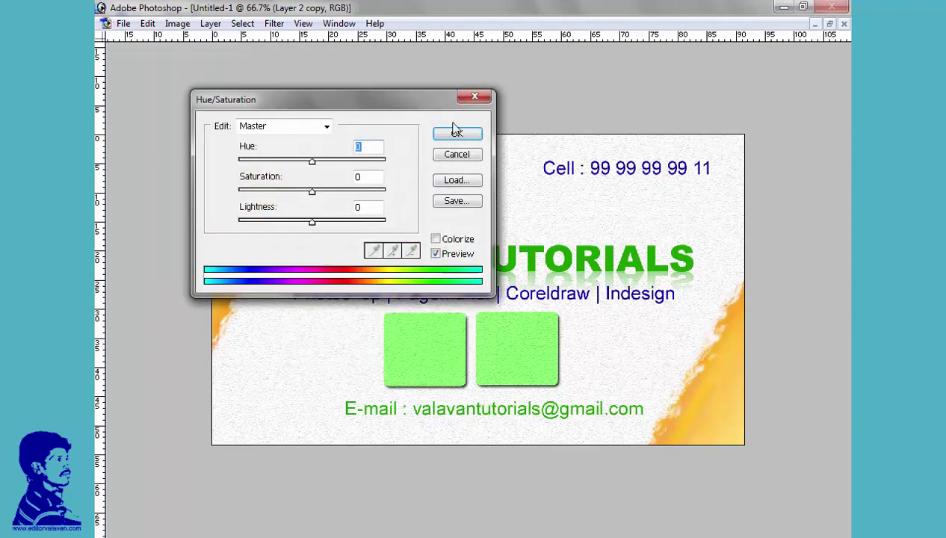
drag(336, 100, 676, 153)
drag(652, 214, 687, 217)
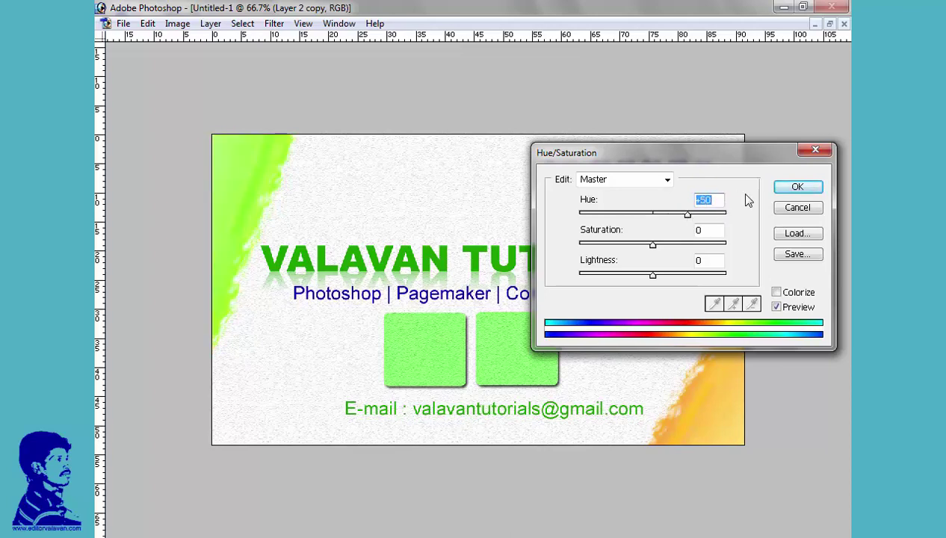
click(798, 187)
- Select Layer 2 and set Hue/Saturation hue to 50, turning the lower-right corner green
right_click(691, 385)
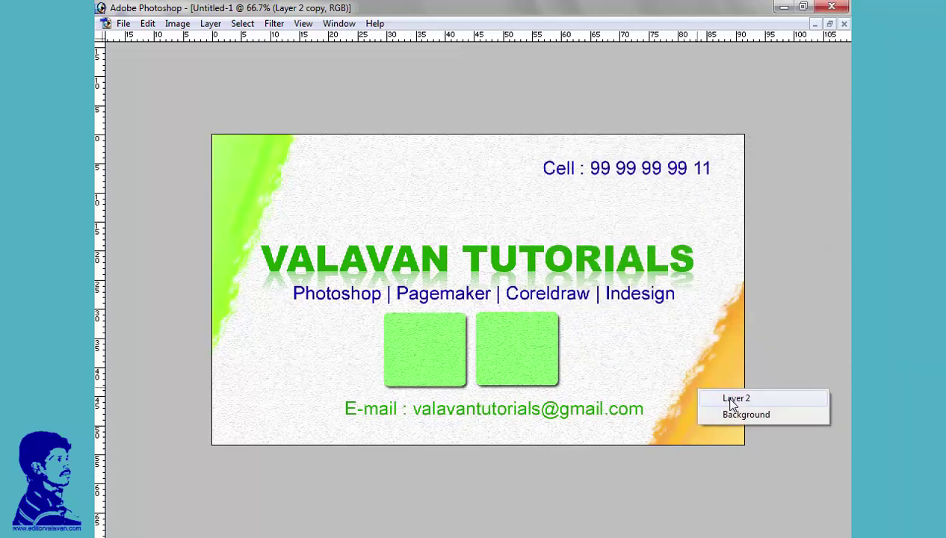
click(727, 395)
click(184, 25)
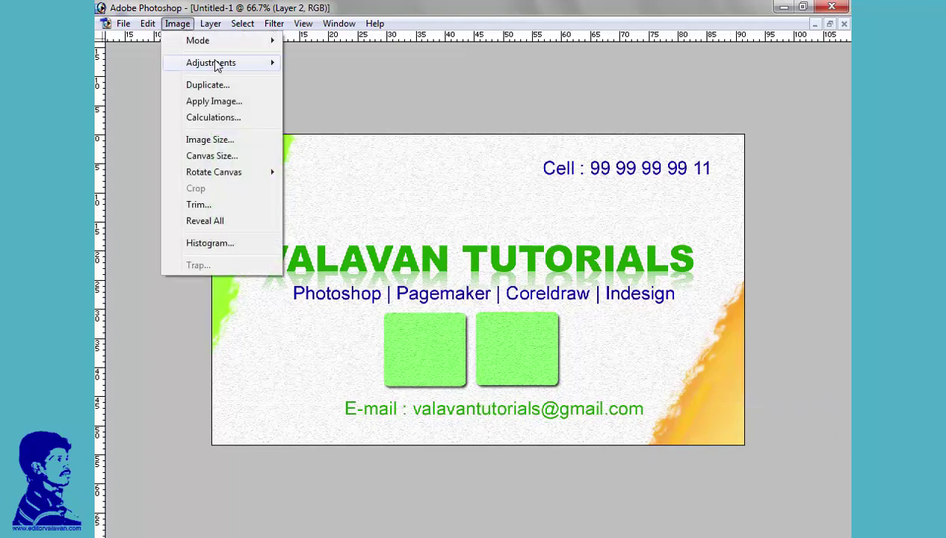
click(348, 182)
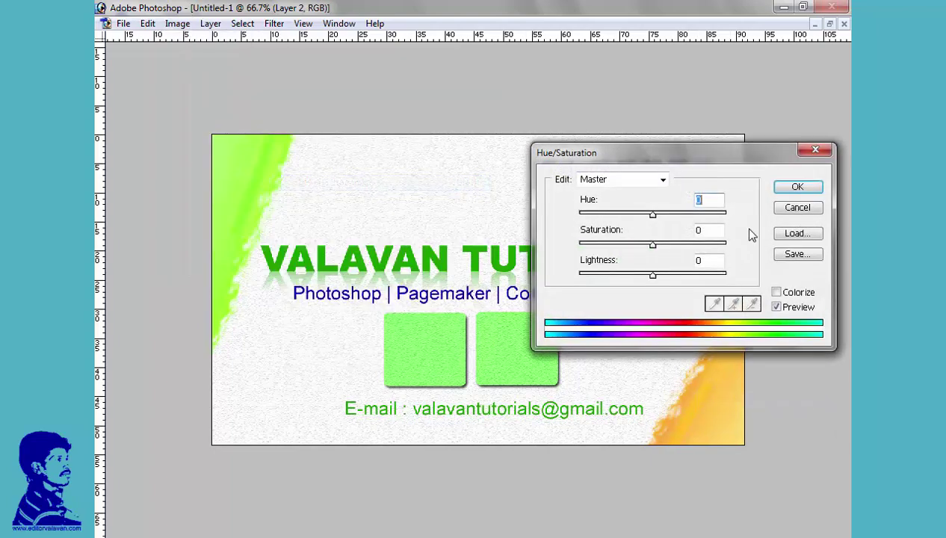
text(50)
key(Return)
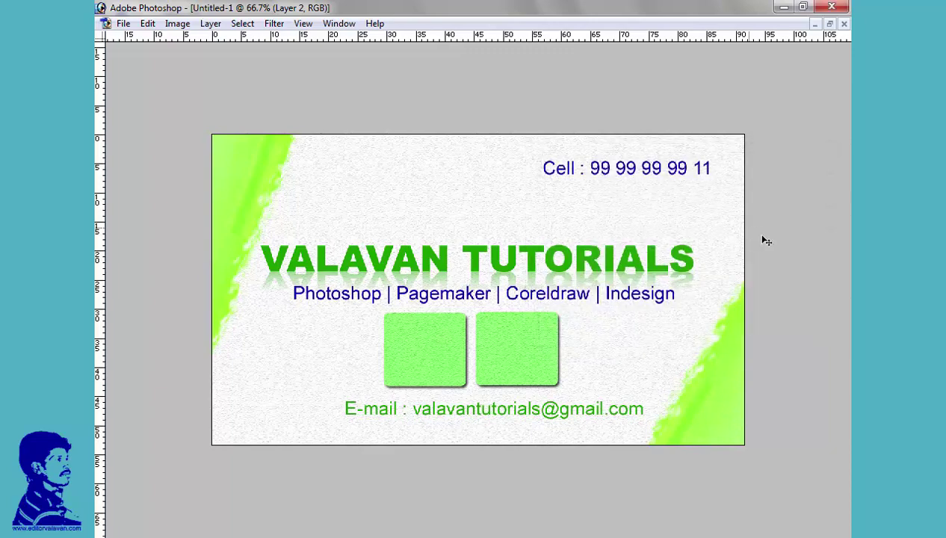
- Reset the view to 66.7% and make Layer 1 active
right_click(479, 213)
click(515, 220)
alt+click(518, 227)
right_click(420, 334)
click(448, 348)
- Open the floral image from Libraries > Videos > jpg, then return to Design 2.psd
key(ctrl+o)
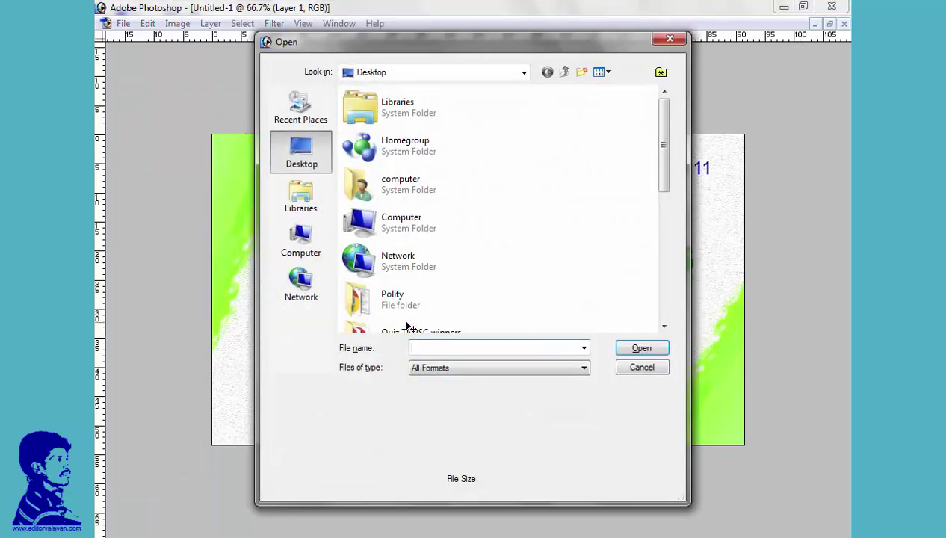
double_click(408, 111)
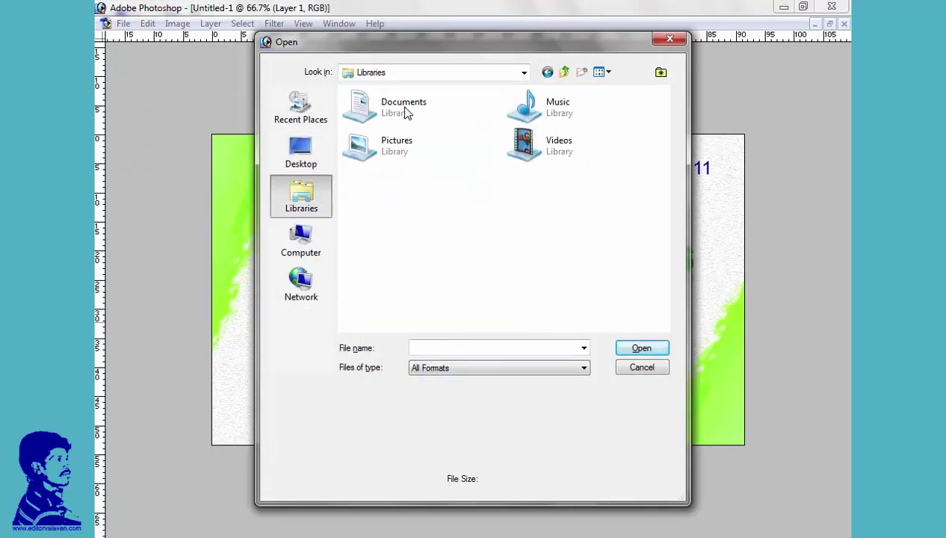
double_click(562, 163)
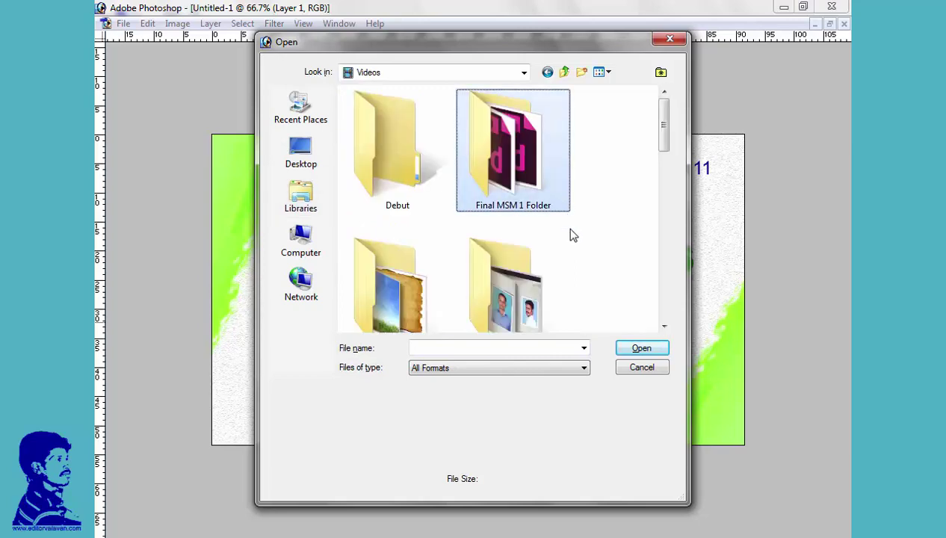
double_click(389, 284)
click(429, 159)
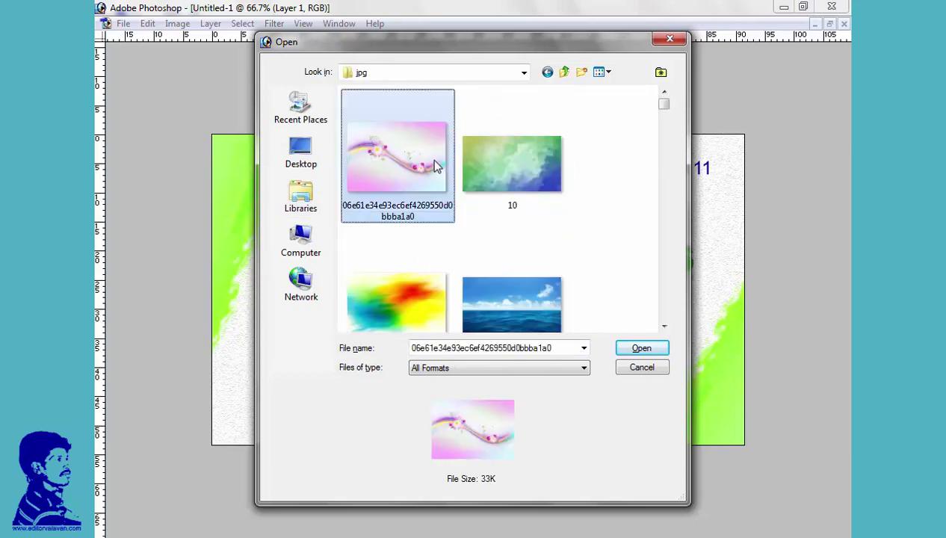
key(Down)
click(428, 159)
click(641, 349)
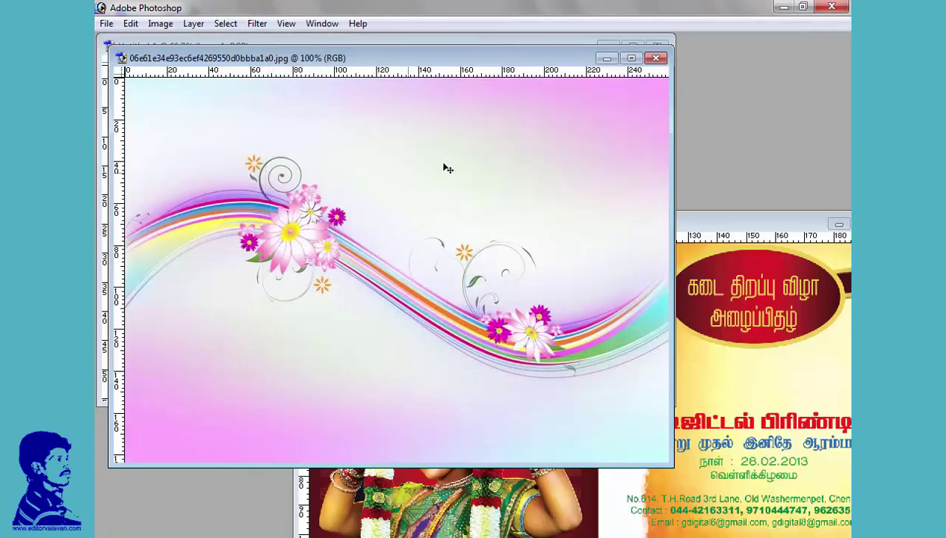
click(735, 321)
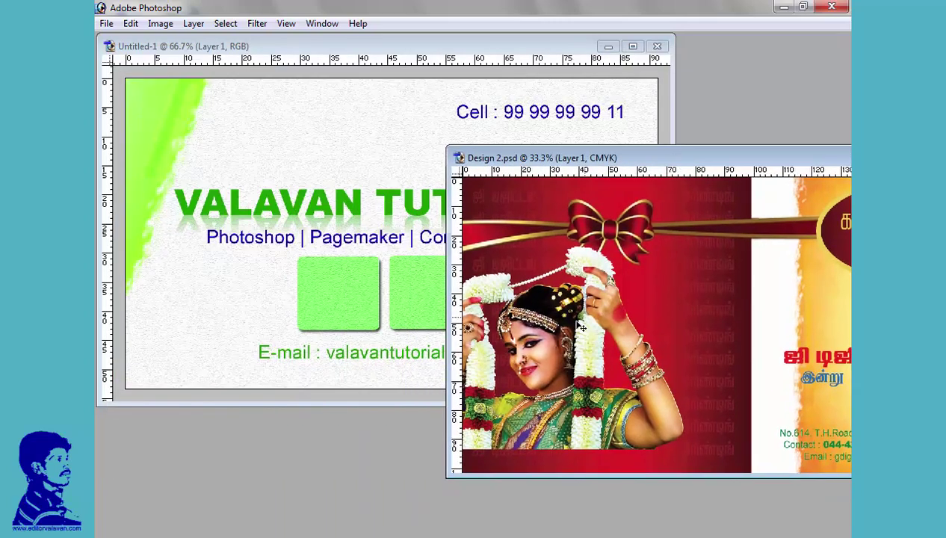
- Drag the woman photo into the business card and maximize the card window
drag(465, 269, 451, 298)
drag(396, 299, 397, 297)
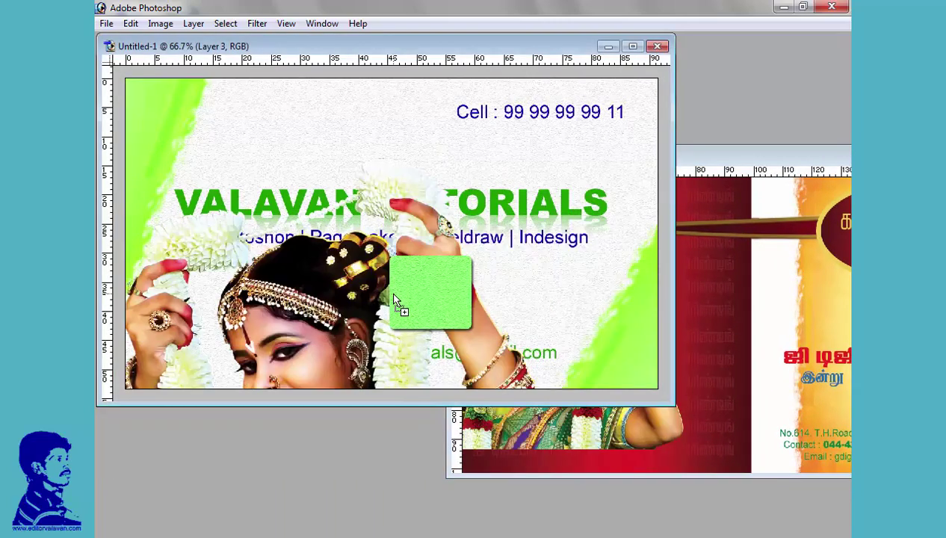
click(633, 47)
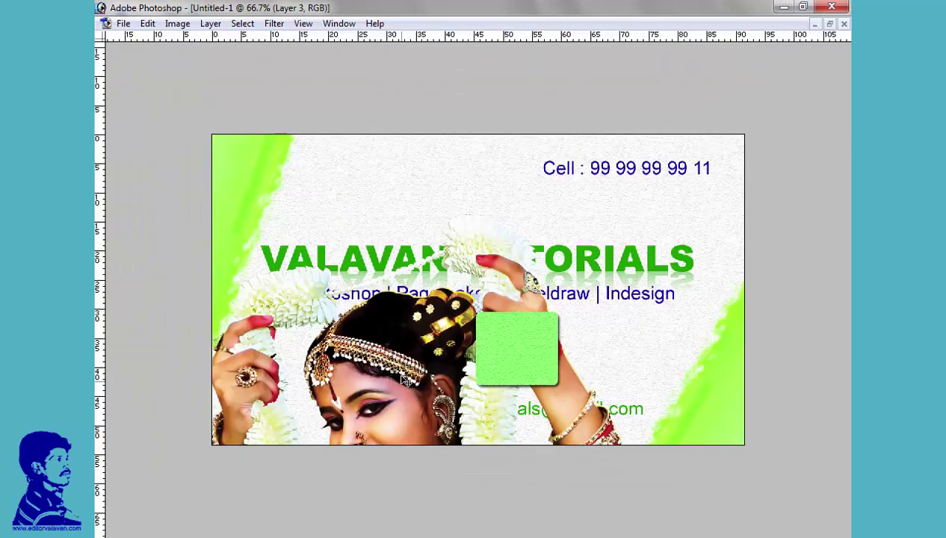
- Scale the woman photo into the lower-left corner and move the e-mail line beside it
click(147, 23)
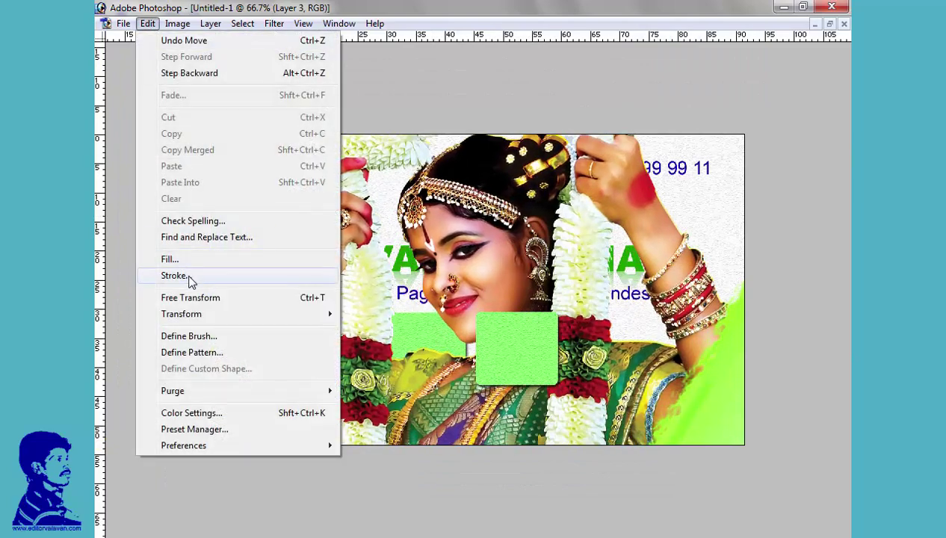
click(180, 296)
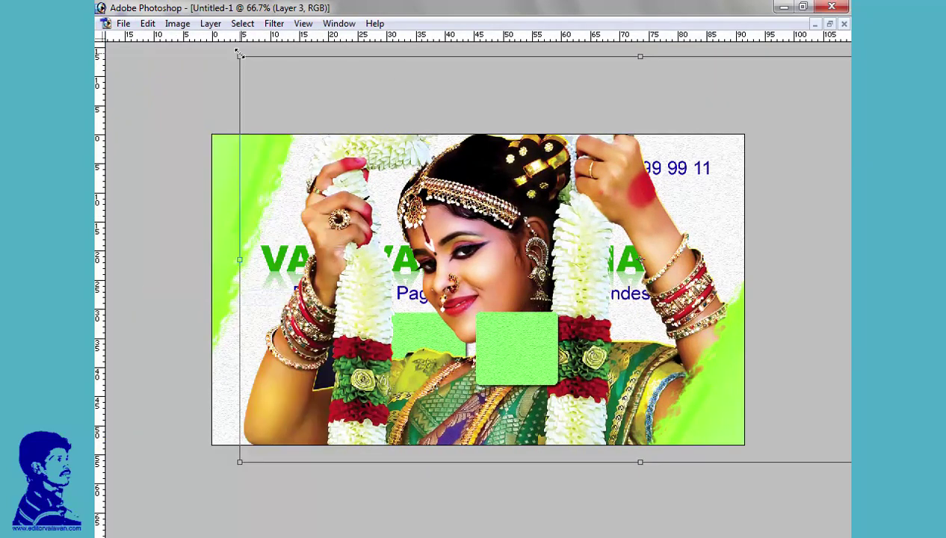
drag(238, 54, 606, 284)
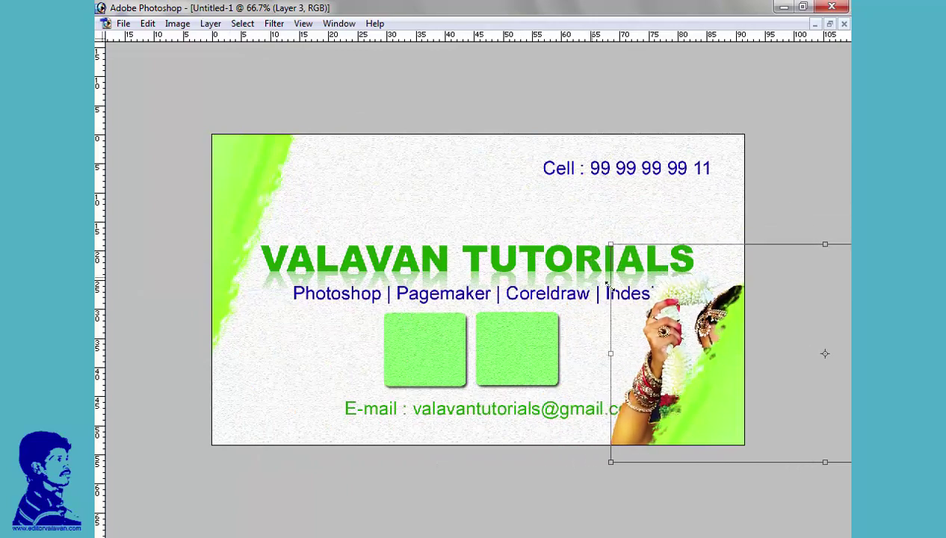
drag(760, 370, 368, 354)
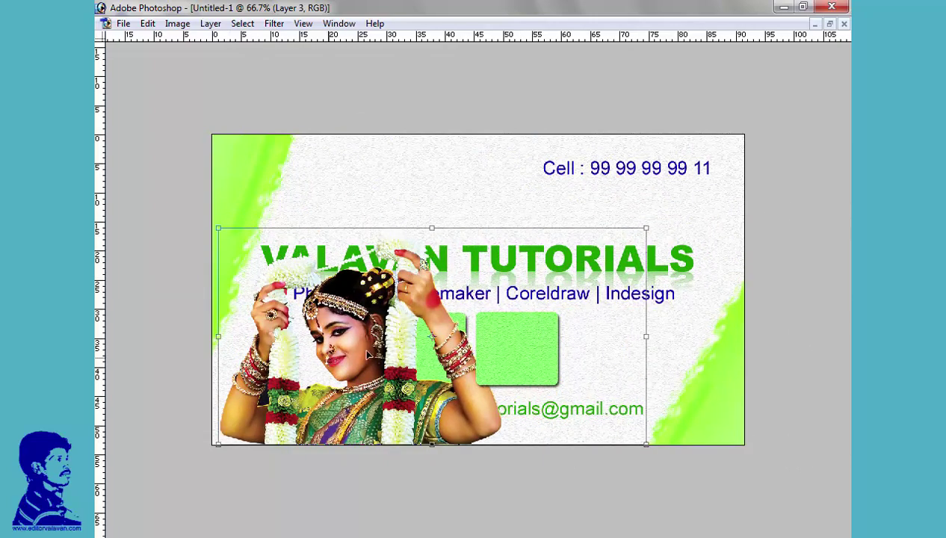
drag(640, 239, 499, 323)
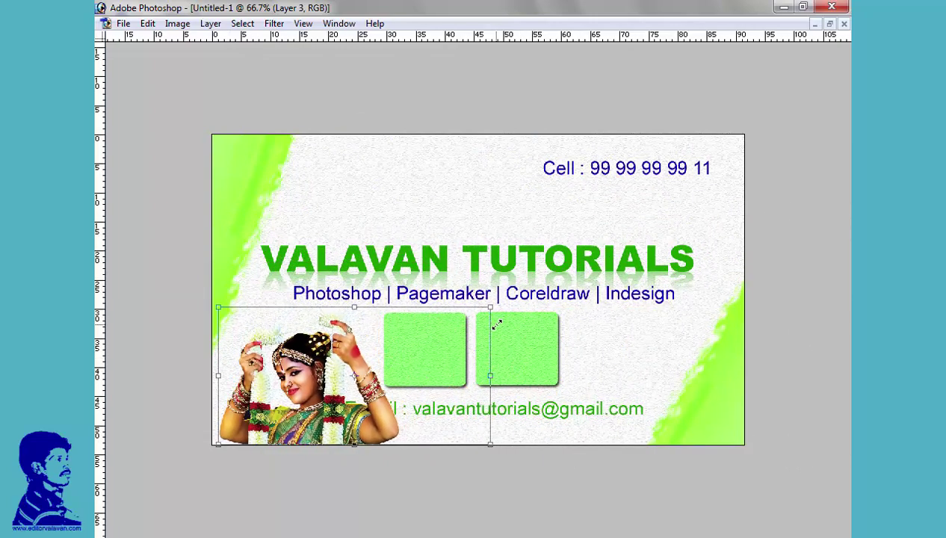
double_click(410, 385)
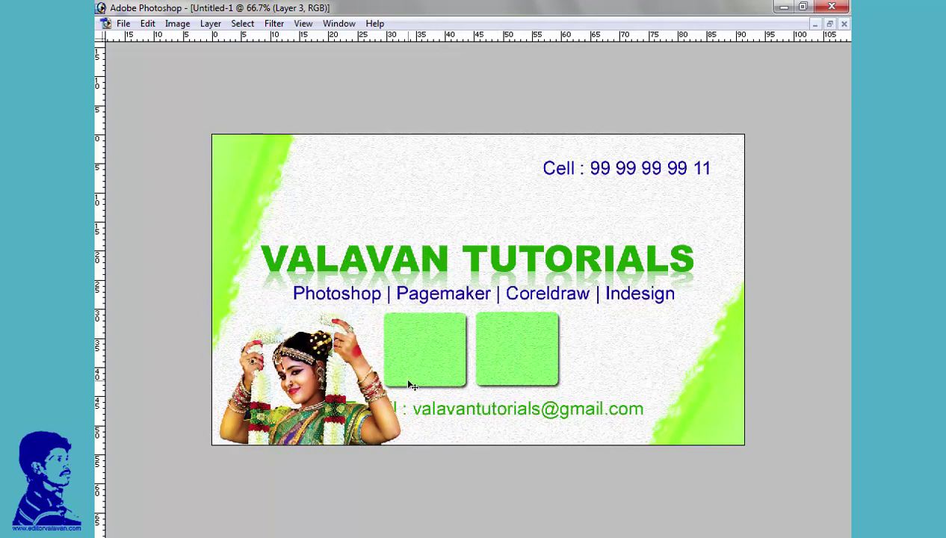
click(464, 409)
drag(429, 344, 492, 339)
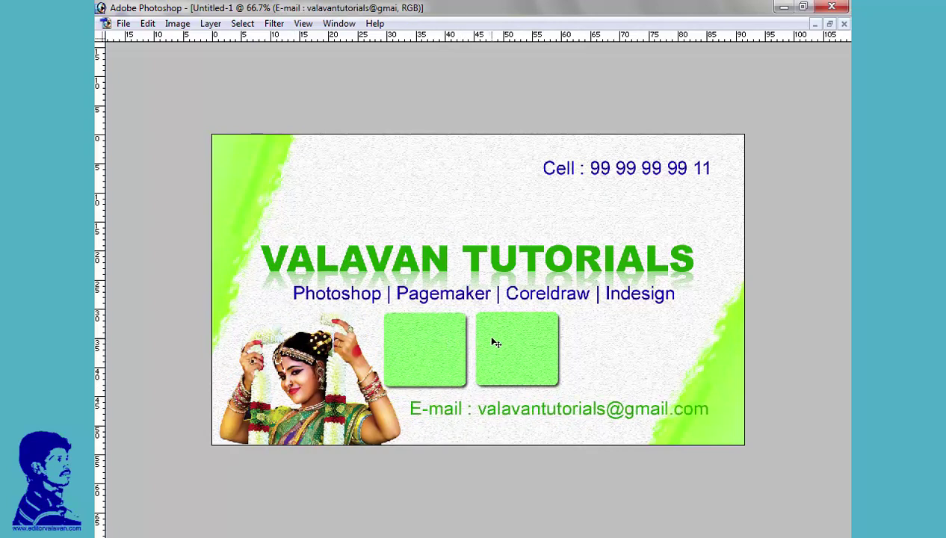
- Reorder the woman photo's layer in the layer stack
click(248, 28)
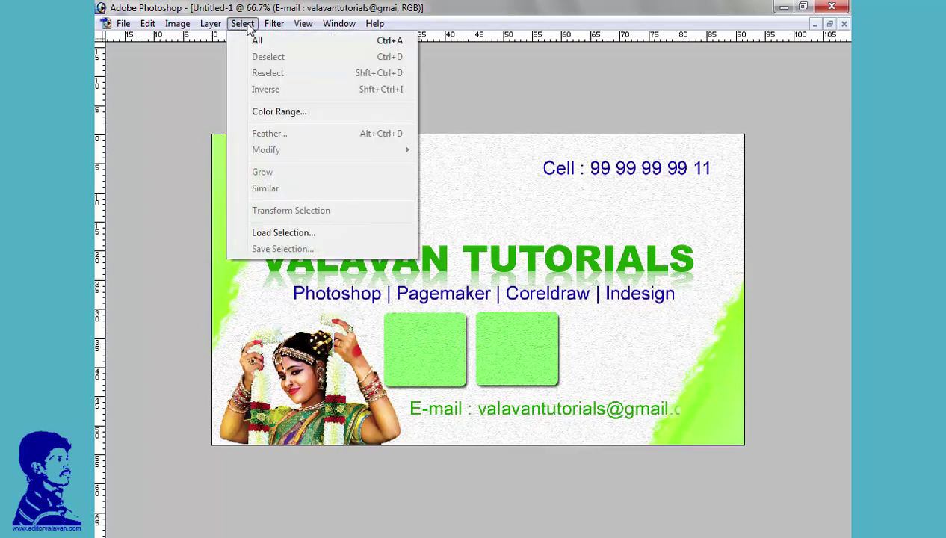
mouse_move(210, 23)
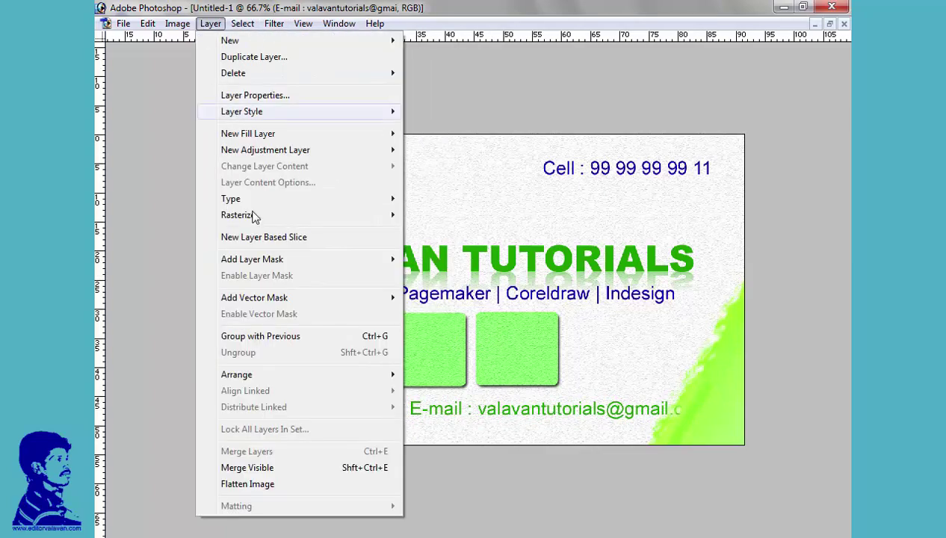
mouse_move(237, 374)
click(473, 380)
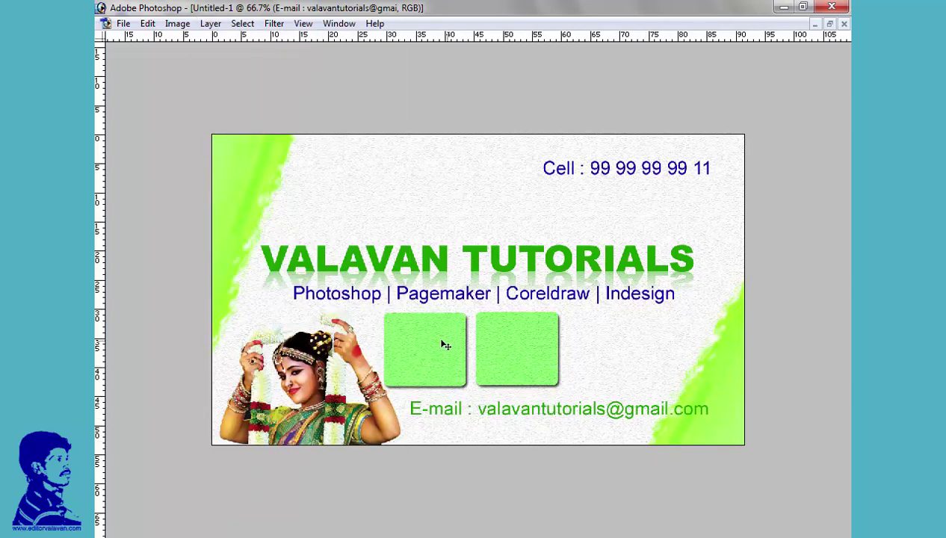
right_click(424, 353)
click(453, 378)
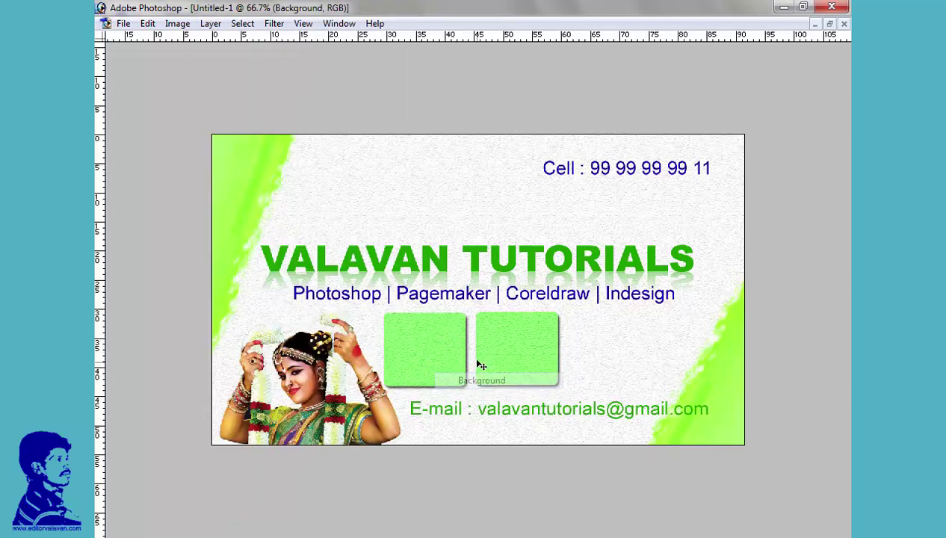
- Delete the right green square, Layer 1 copy
right_click(511, 360)
click(553, 370)
key(Tab)
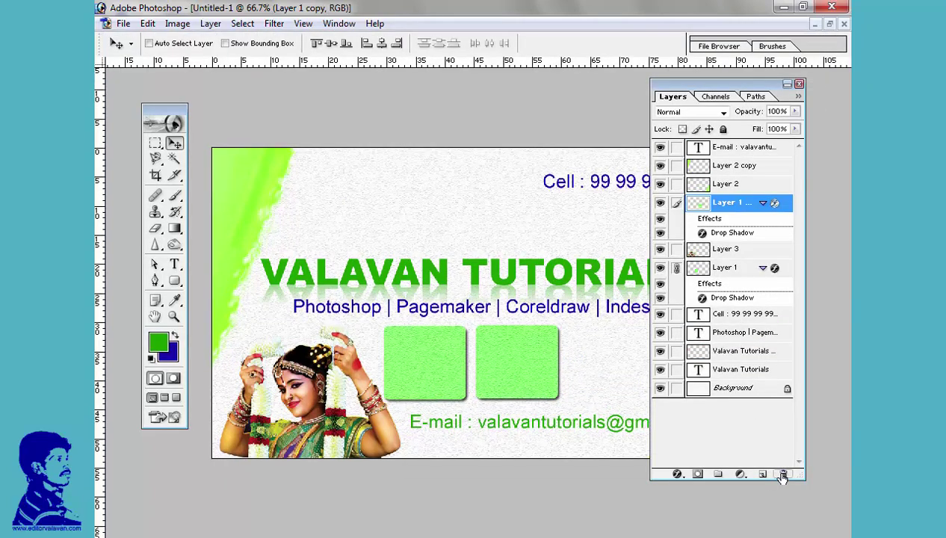
click(782, 474)
key(Return)
- Delete the left green square, Layer 1, and nudge the photo onto the bottom edge
right_click(459, 343)
click(468, 353)
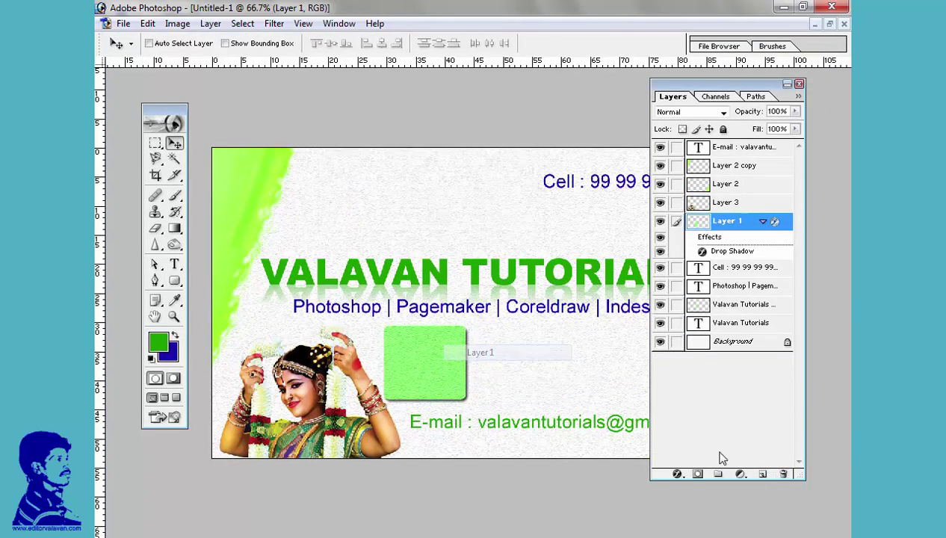
click(782, 474)
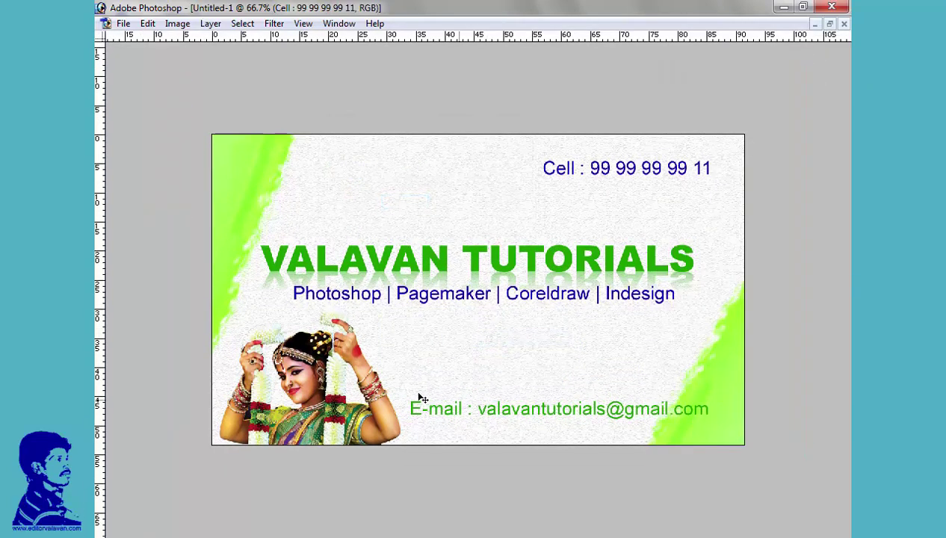
key(Tab)
drag(318, 401, 331, 419)
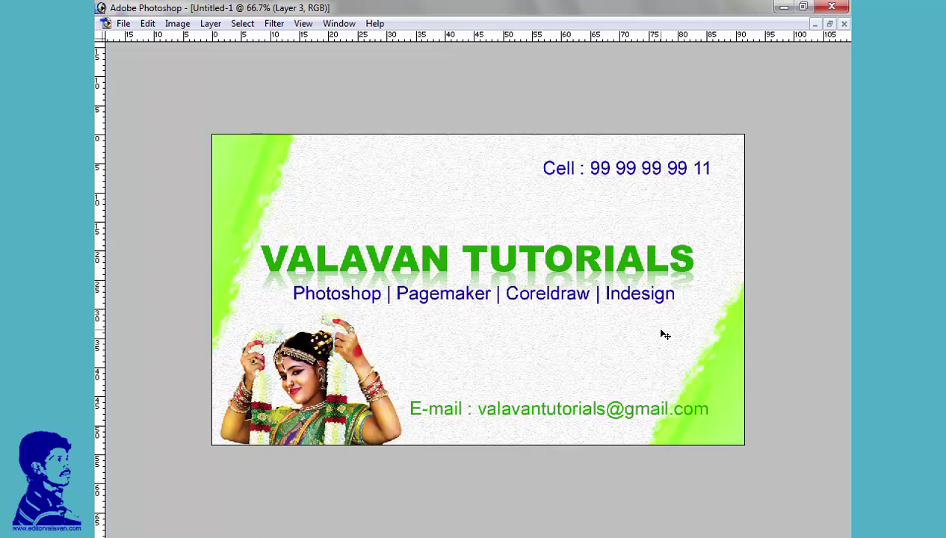
- Paste the copied drop-shadow layer style onto the woman photo's Layer 3
right_click(311, 418)
click(336, 429)
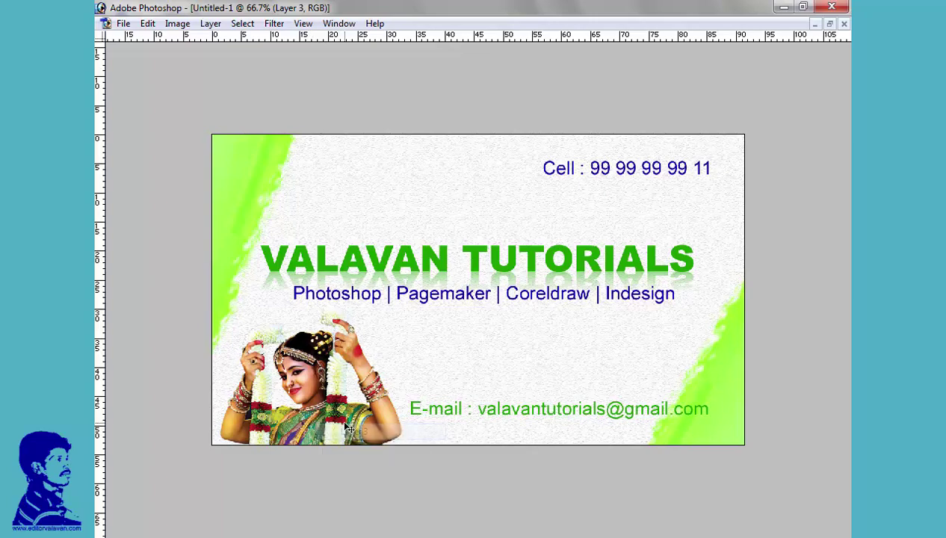
click(338, 23)
click(366, 286)
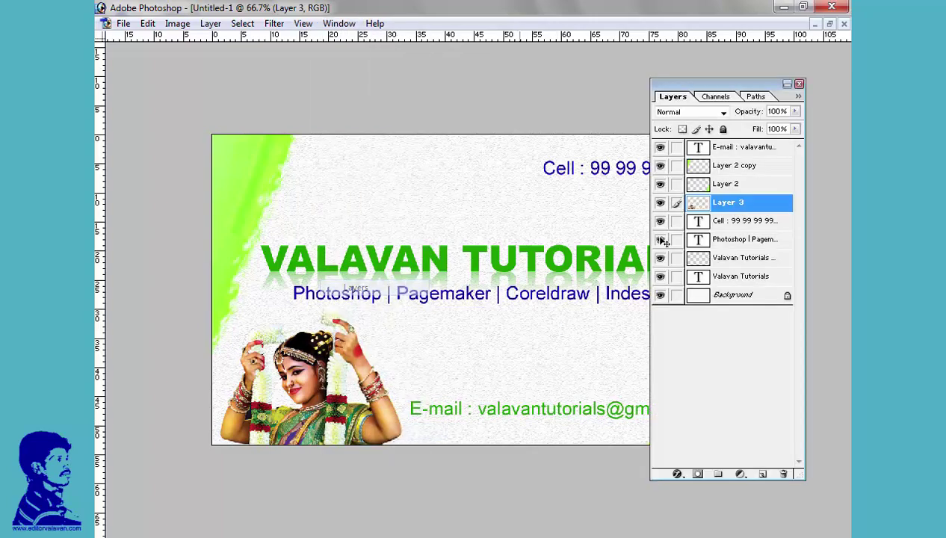
right_click(740, 206)
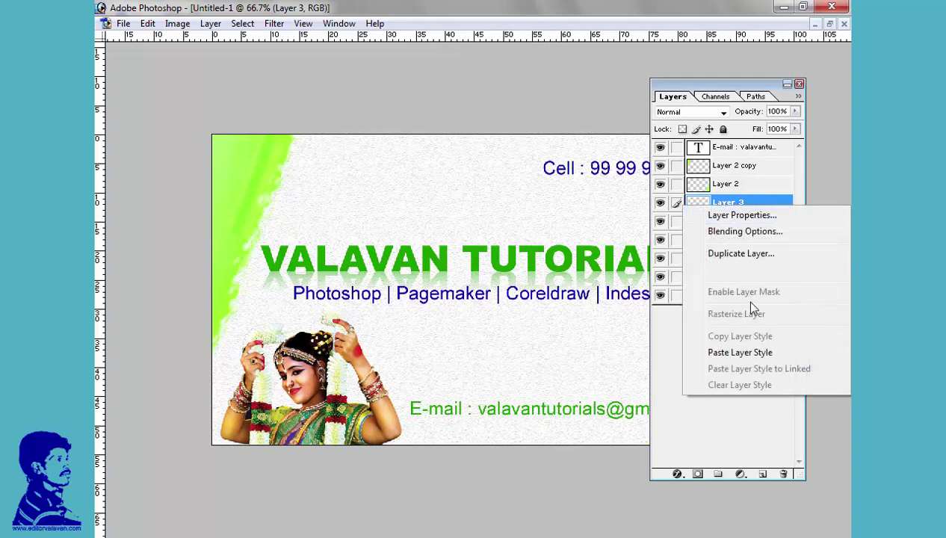
click(734, 352)
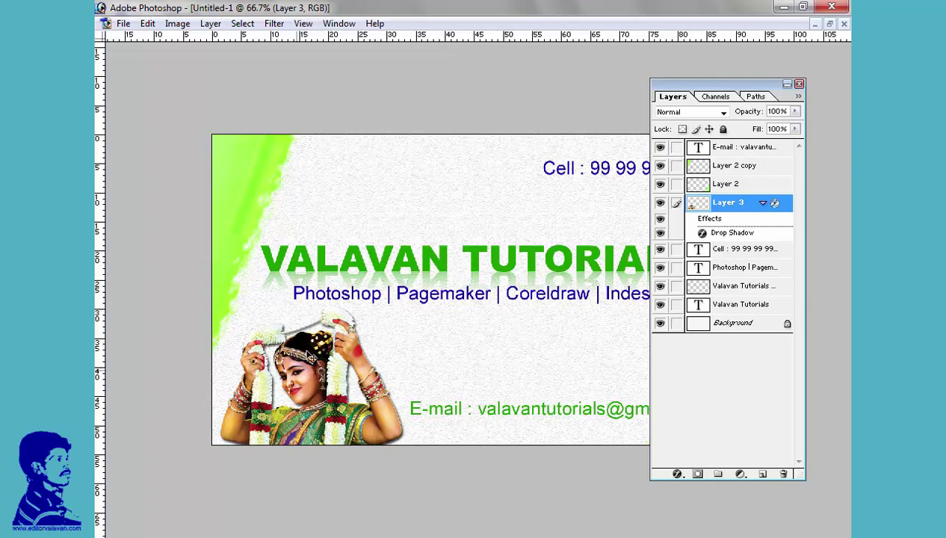
key(Tab)
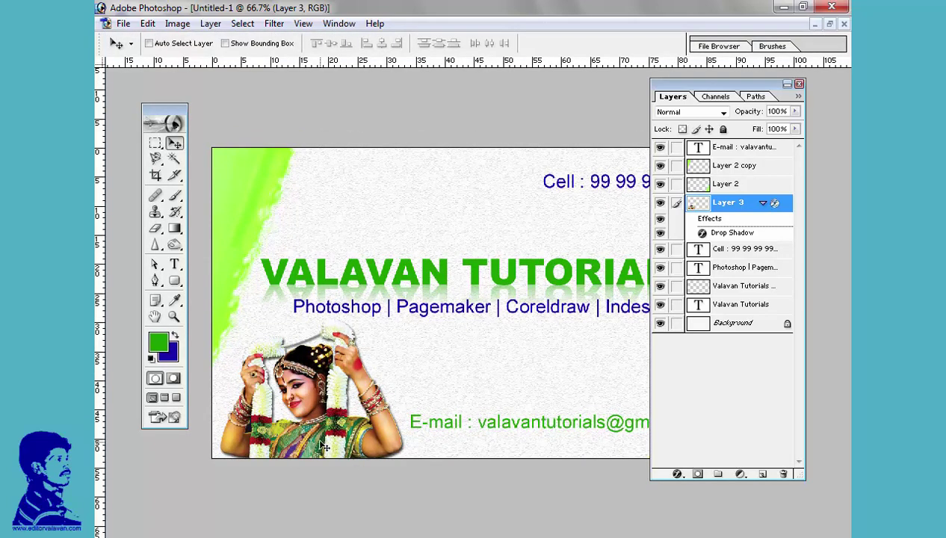
key(Tab)
right_click(587, 302)
click(615, 310)
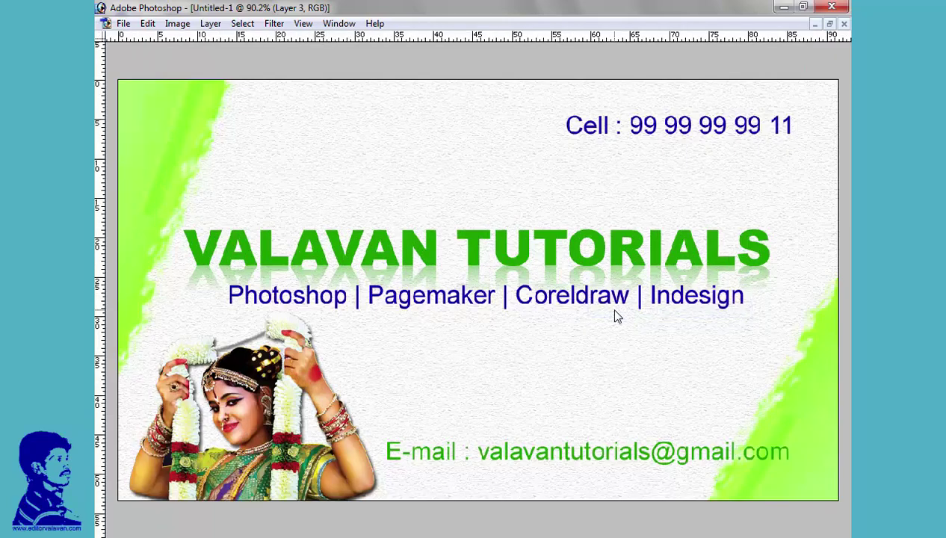